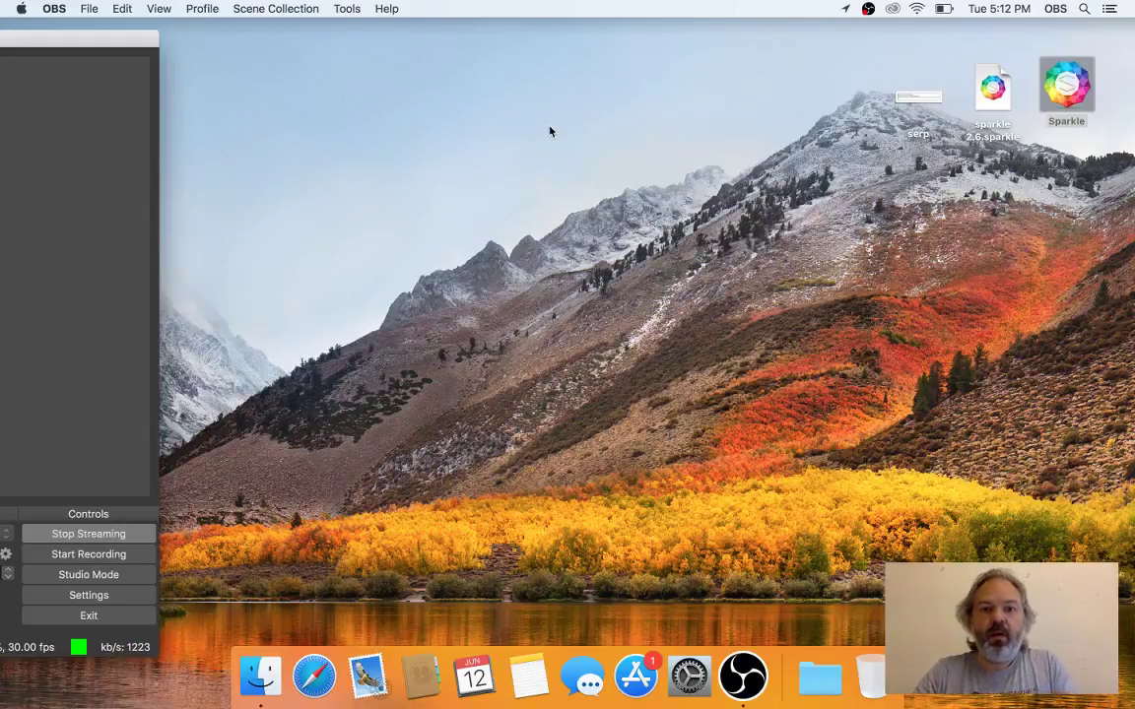
- Hide OBS, clear the desktop selection, and launch Sparkle from its desktop icon
key(super+h)
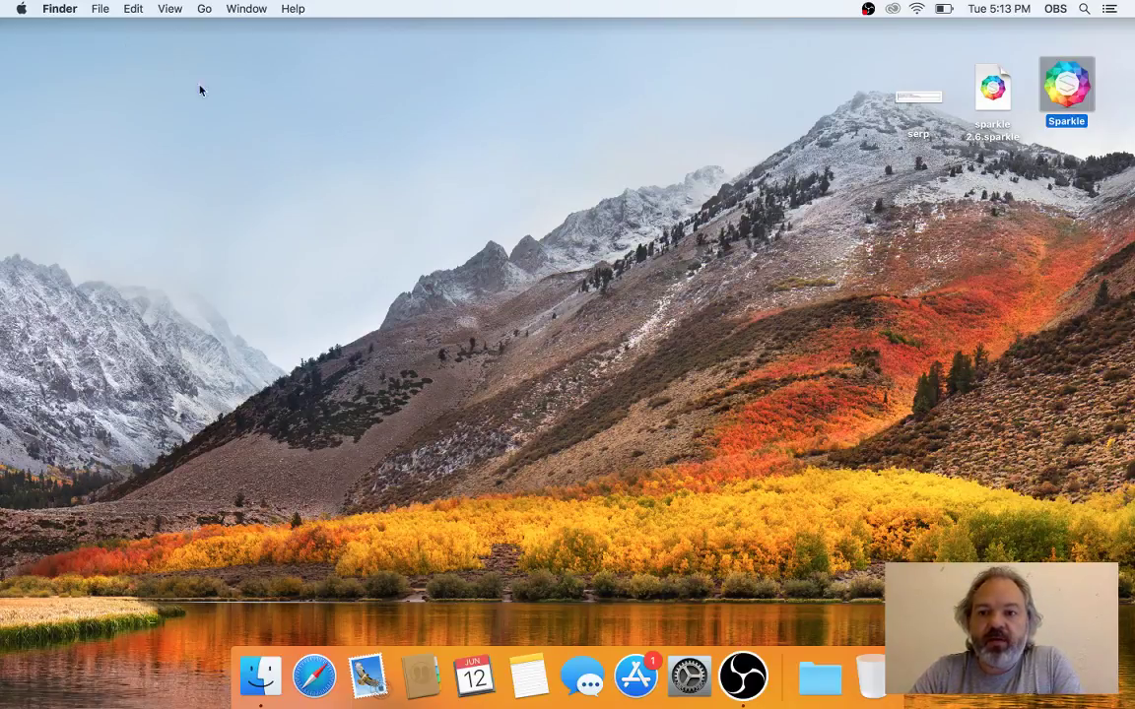
click(252, 112)
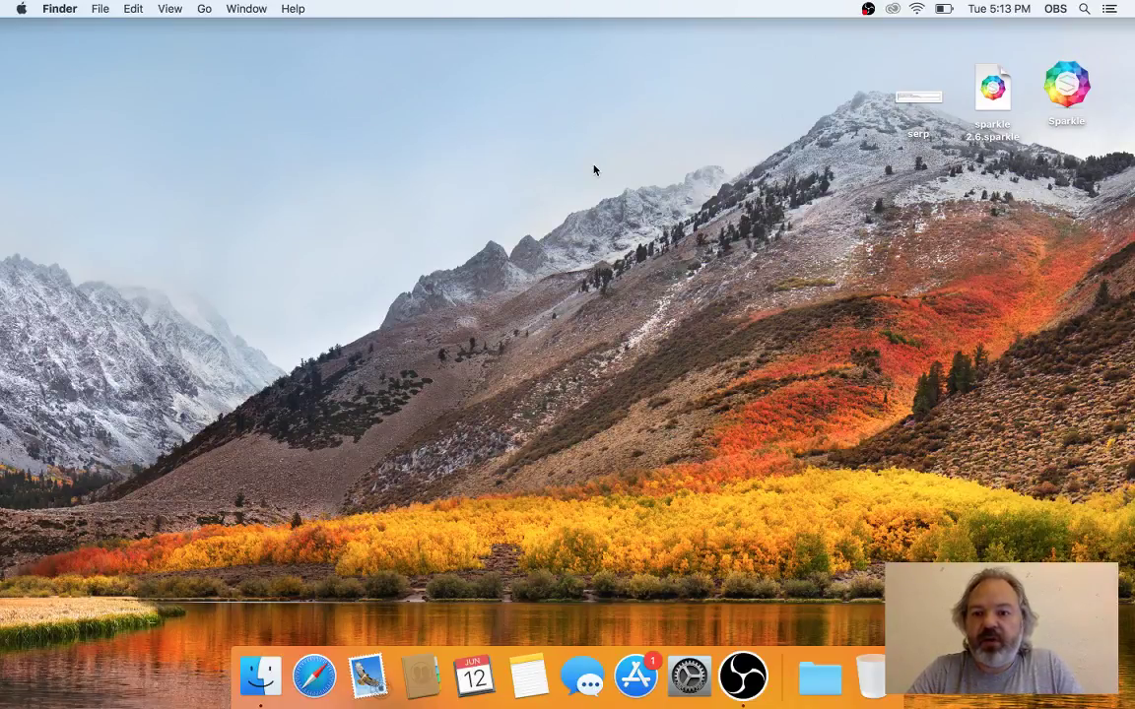
double_click(1066, 85)
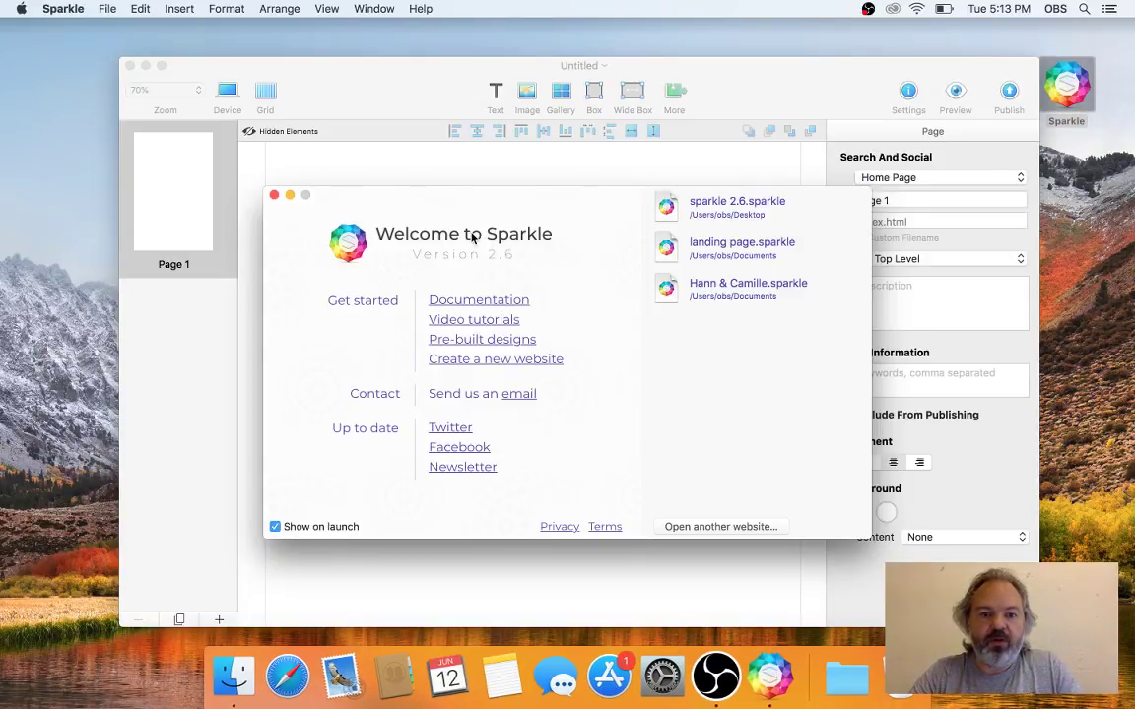
- Close the Welcome to Sparkle window, move the Untitled site window up-left, and select Page 1
click(274, 194)
drag(375, 92, 365, 69)
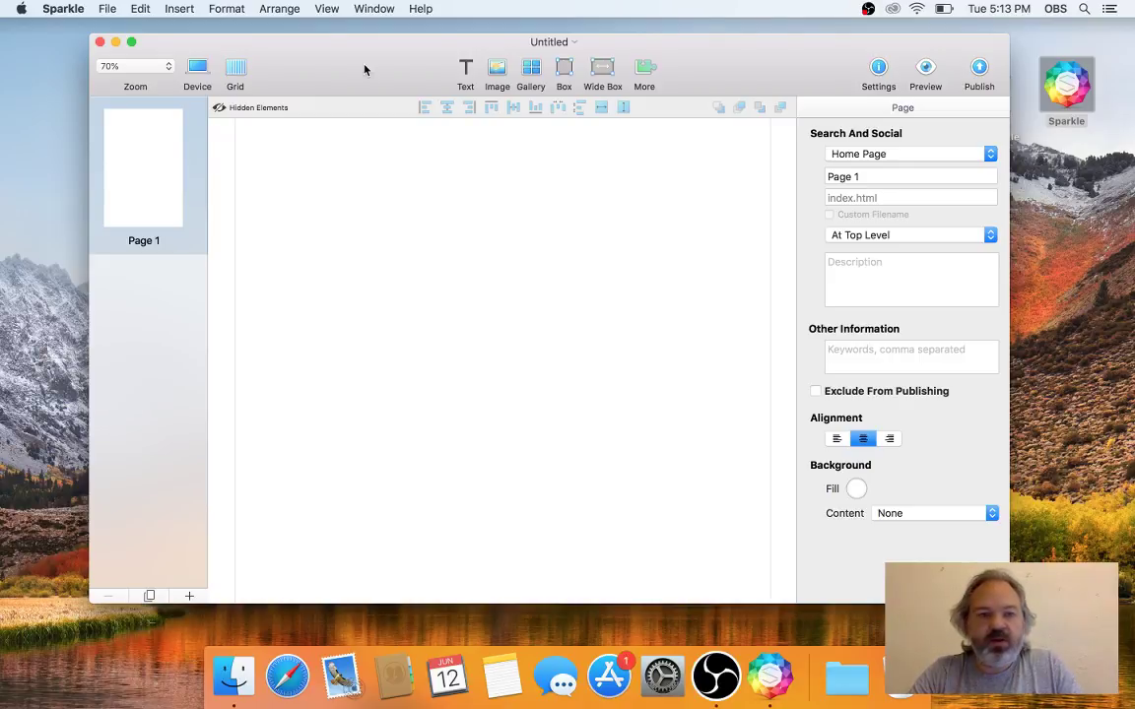
click(160, 155)
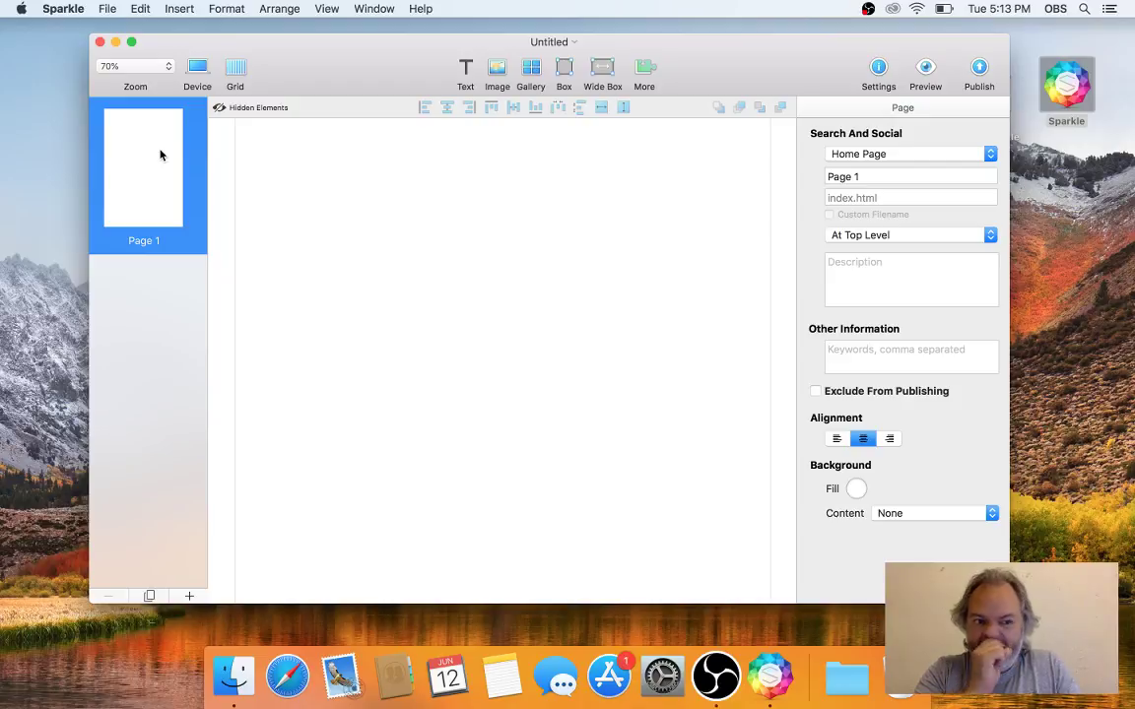
- Add a second blank page and rename Page 1 to 'Home english'
click(149, 596)
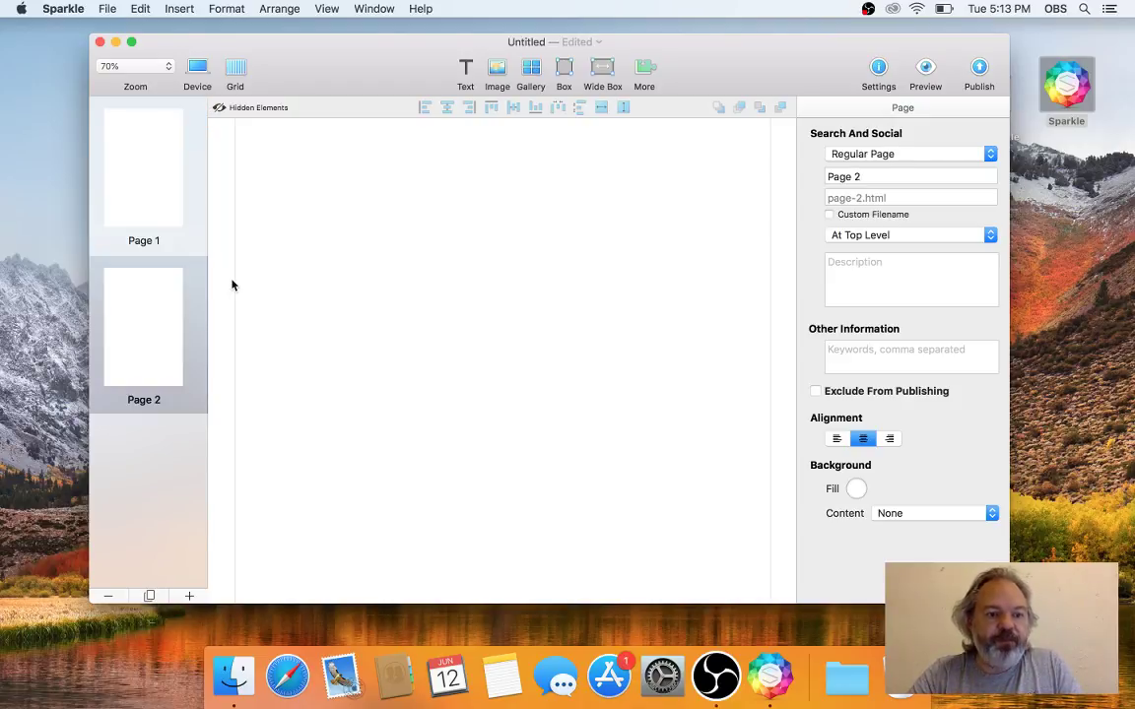
click(158, 189)
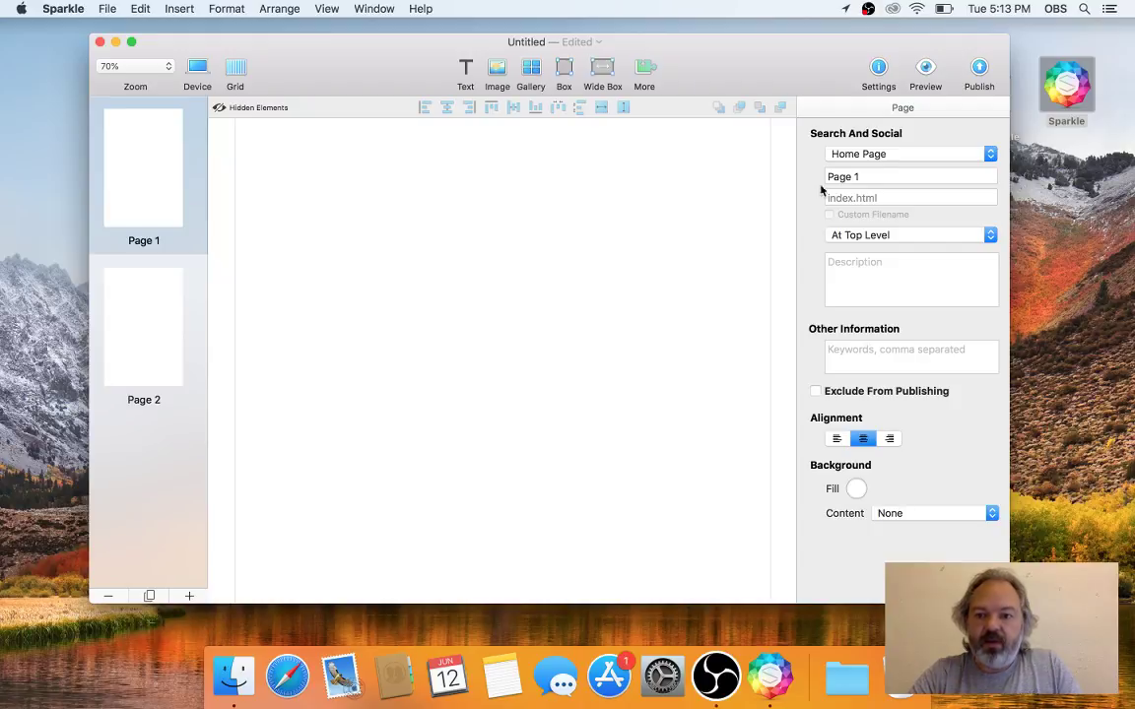
click(868, 176)
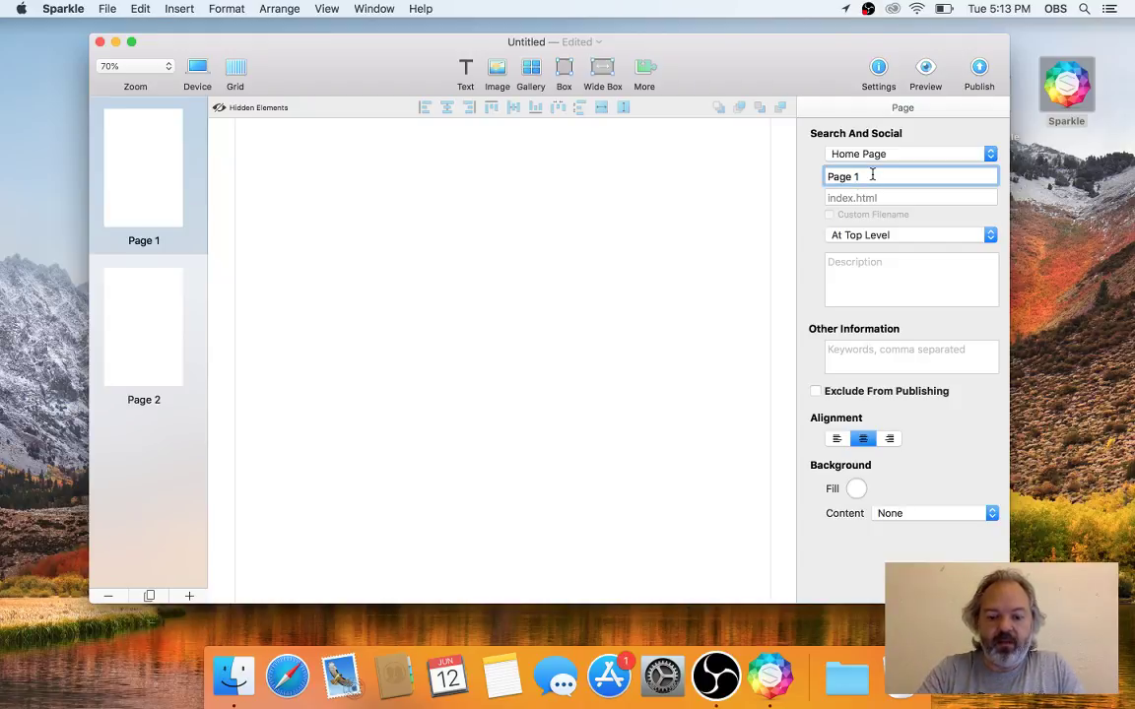
key(super+a)
text(Home english)
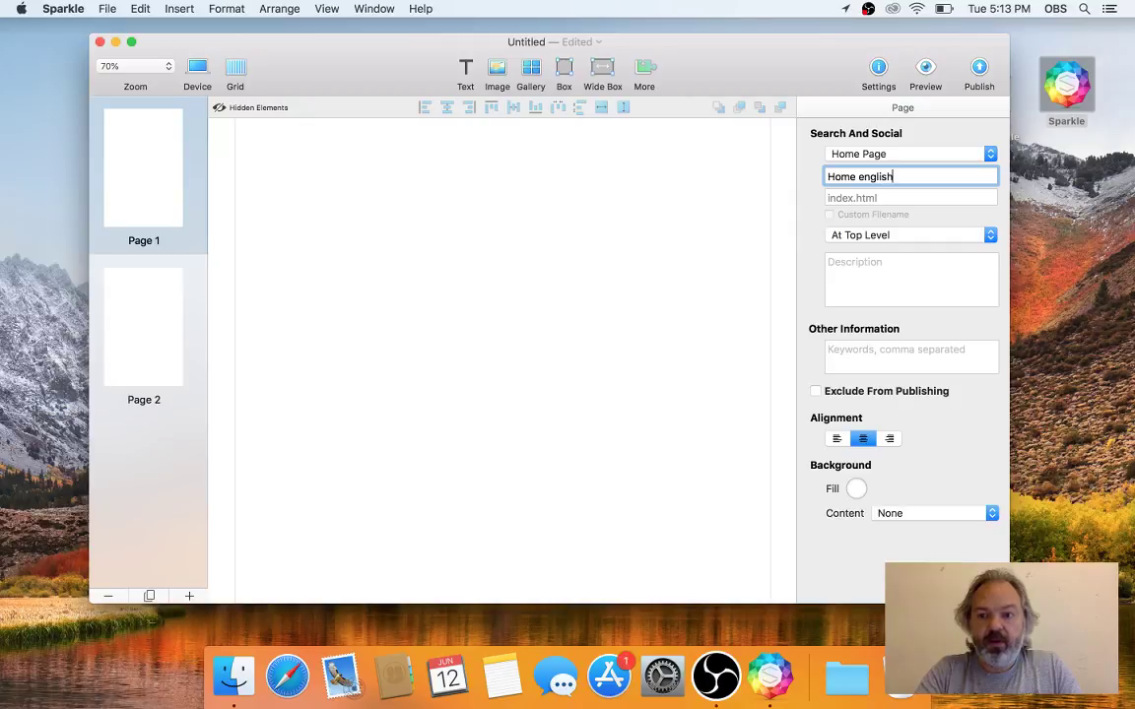
key(Return)
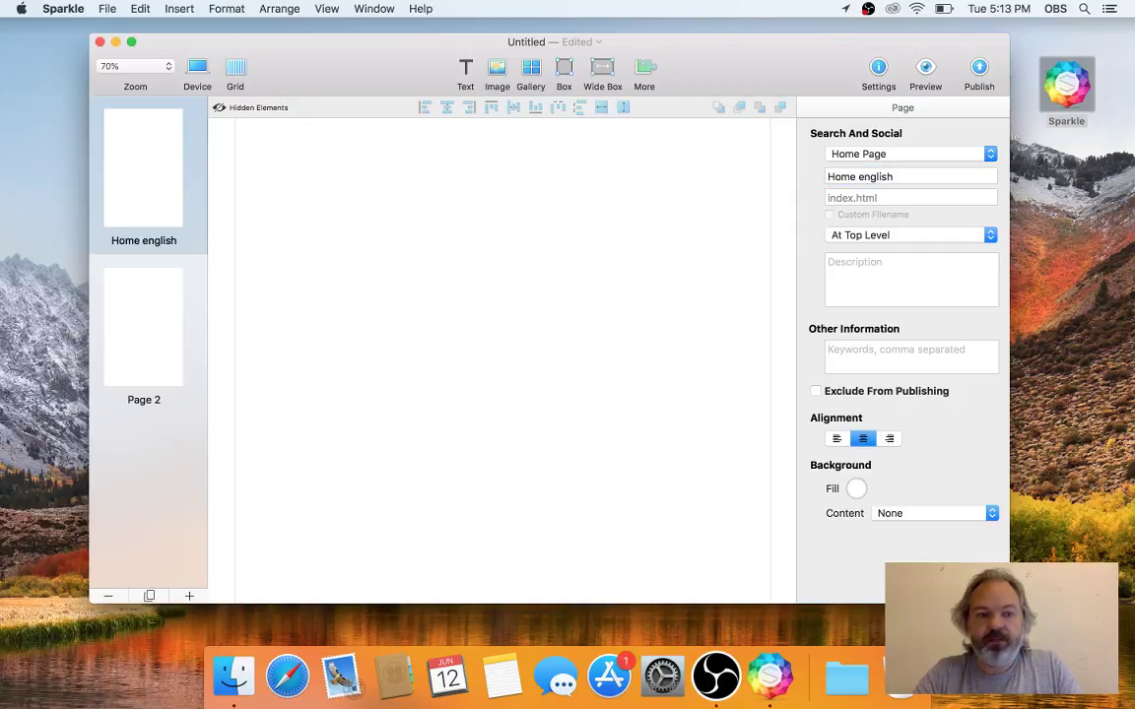
- Rename Page 2 to 'Product english', then return to the Home english page
click(170, 301)
click(881, 184)
key(super+a)
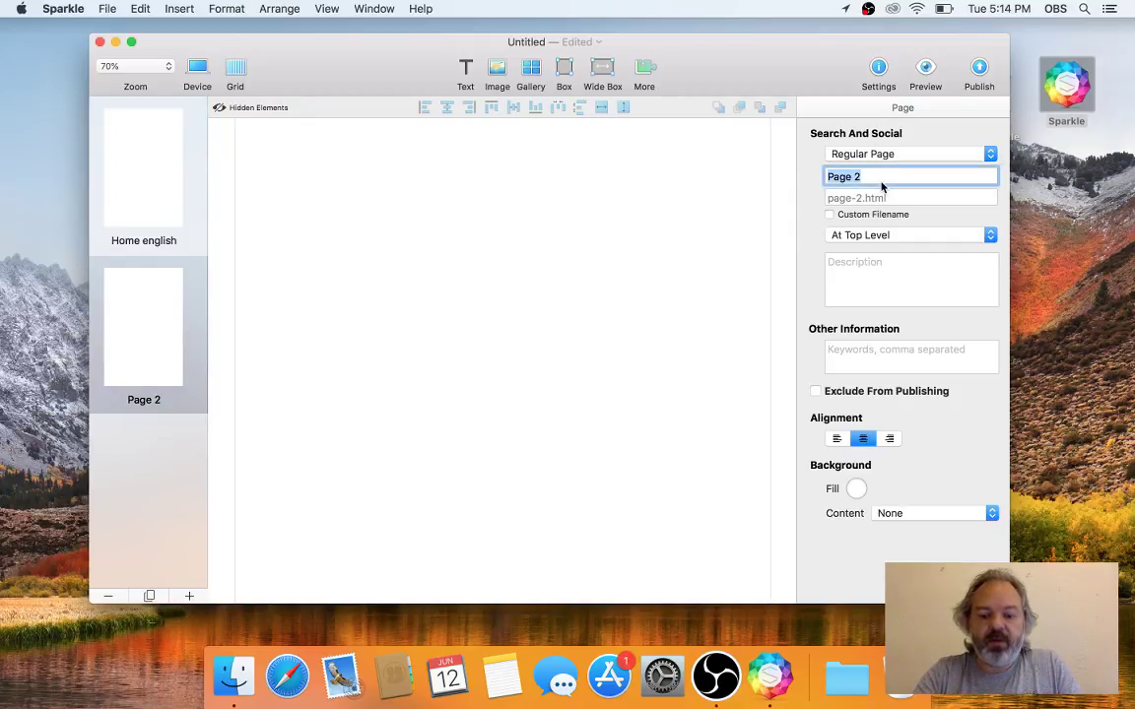
text(Prod)
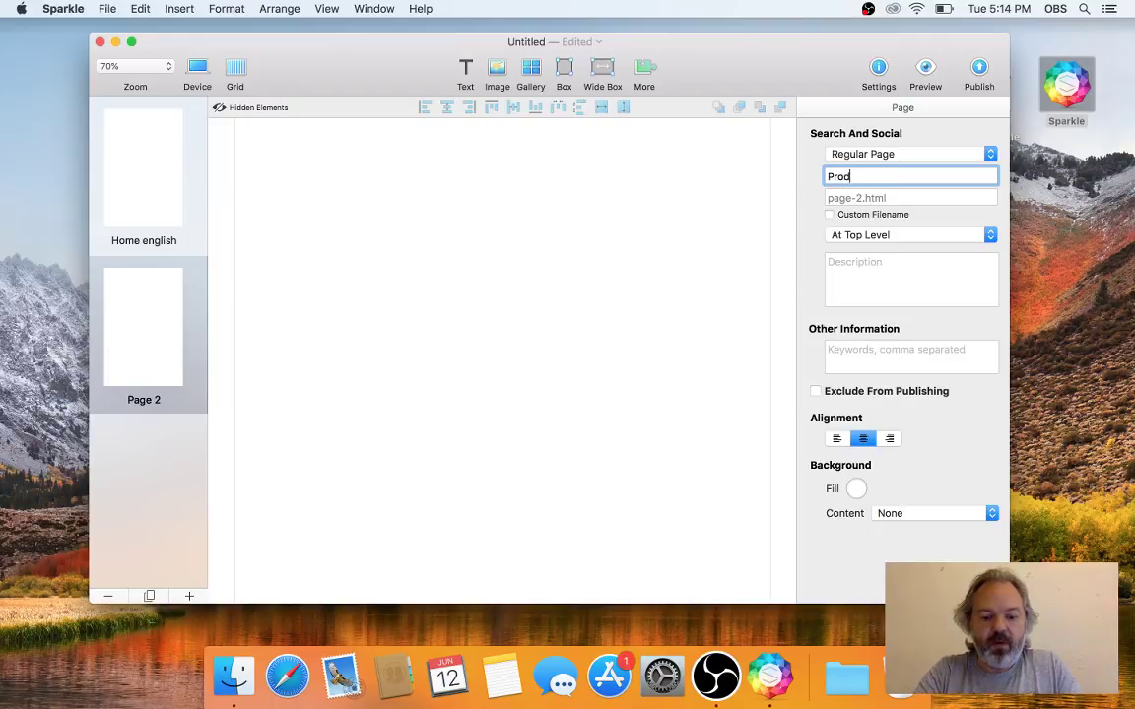
text(uct english)
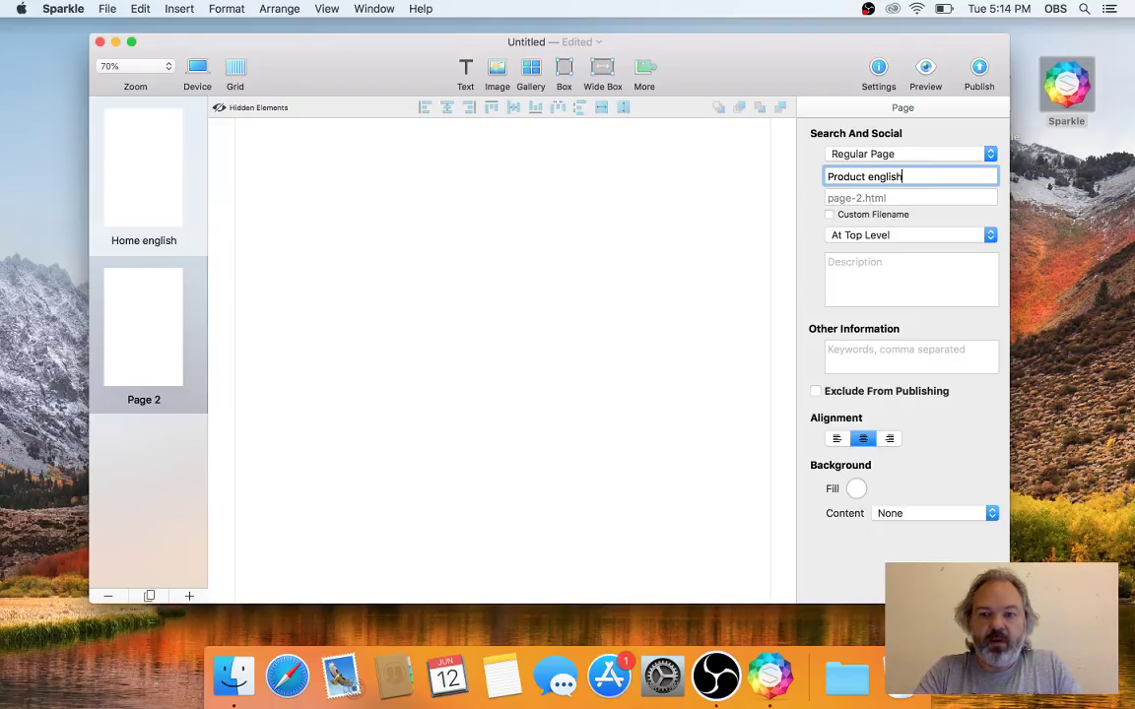
key(Return)
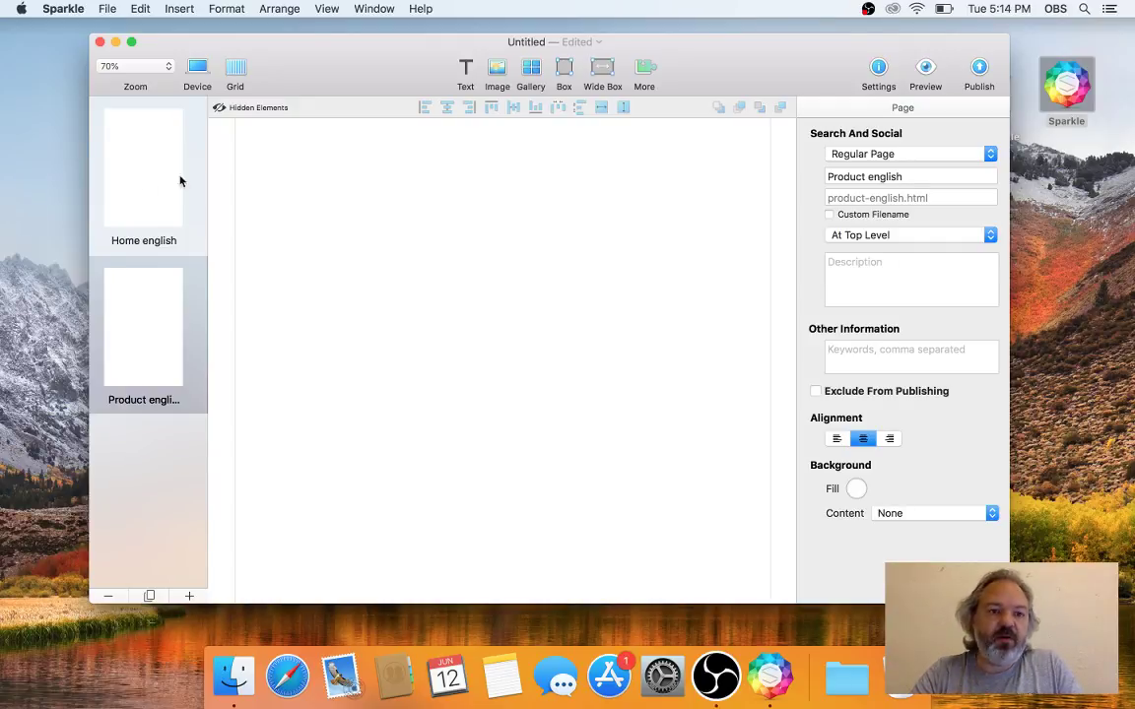
mouse_move(312, 78)
mouse_down()
mouse_move(324, 58)
mouse_move(323, 77)
mouse_move(300, 85)
mouse_up()
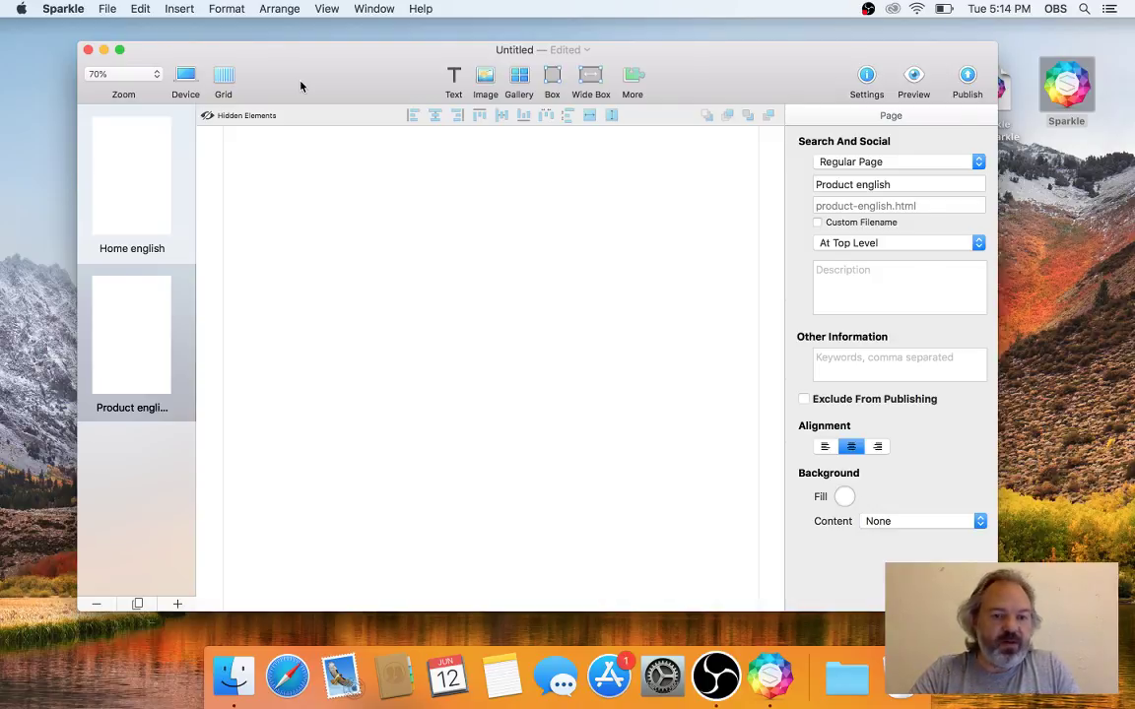
click(143, 186)
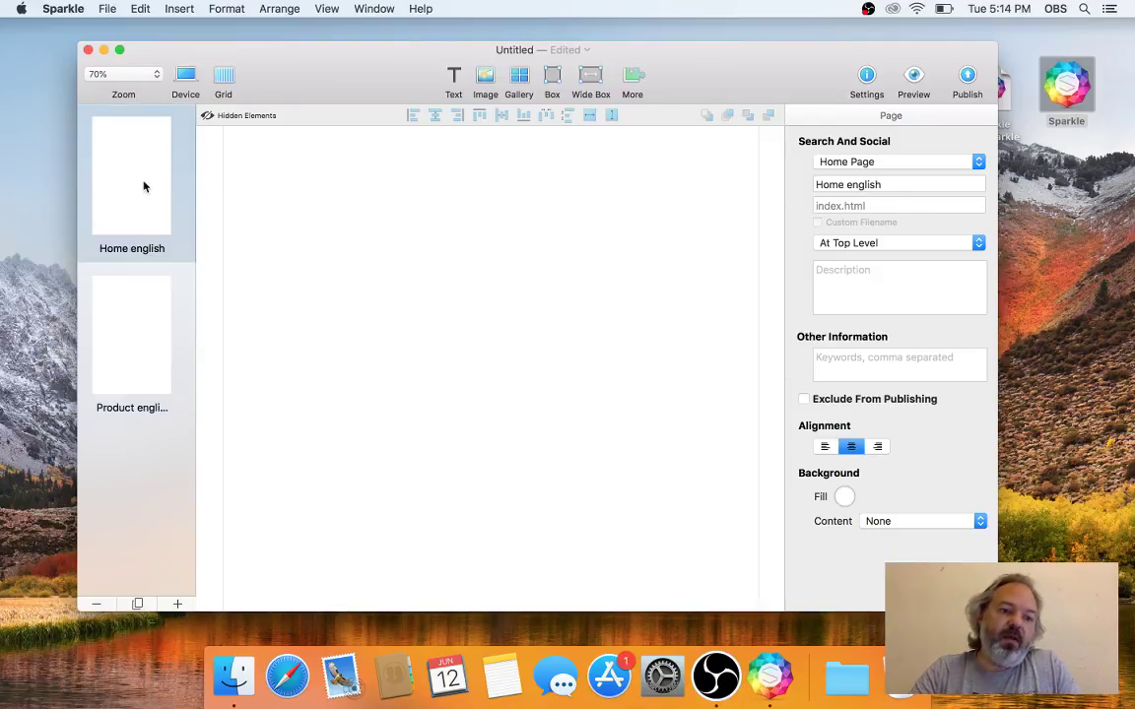
- Place an 'English' text box near the top of Home english at size 47
click(453, 76)
drag(439, 359, 409, 226)
click(409, 225)
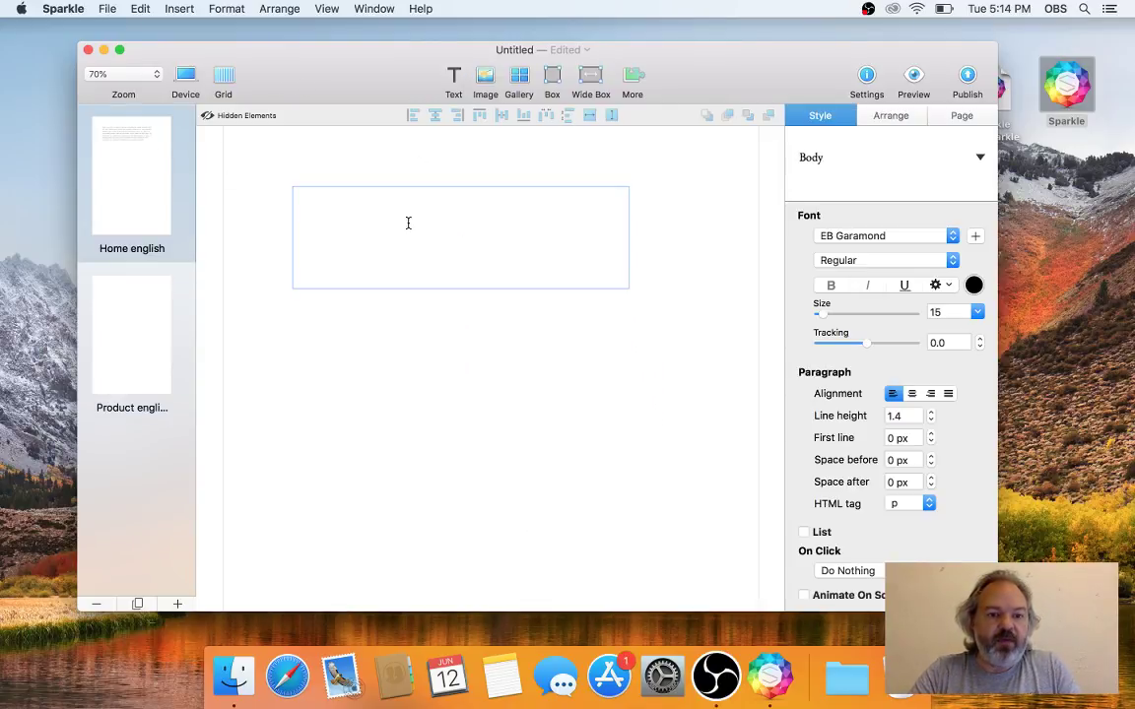
text(English)
key(Escape)
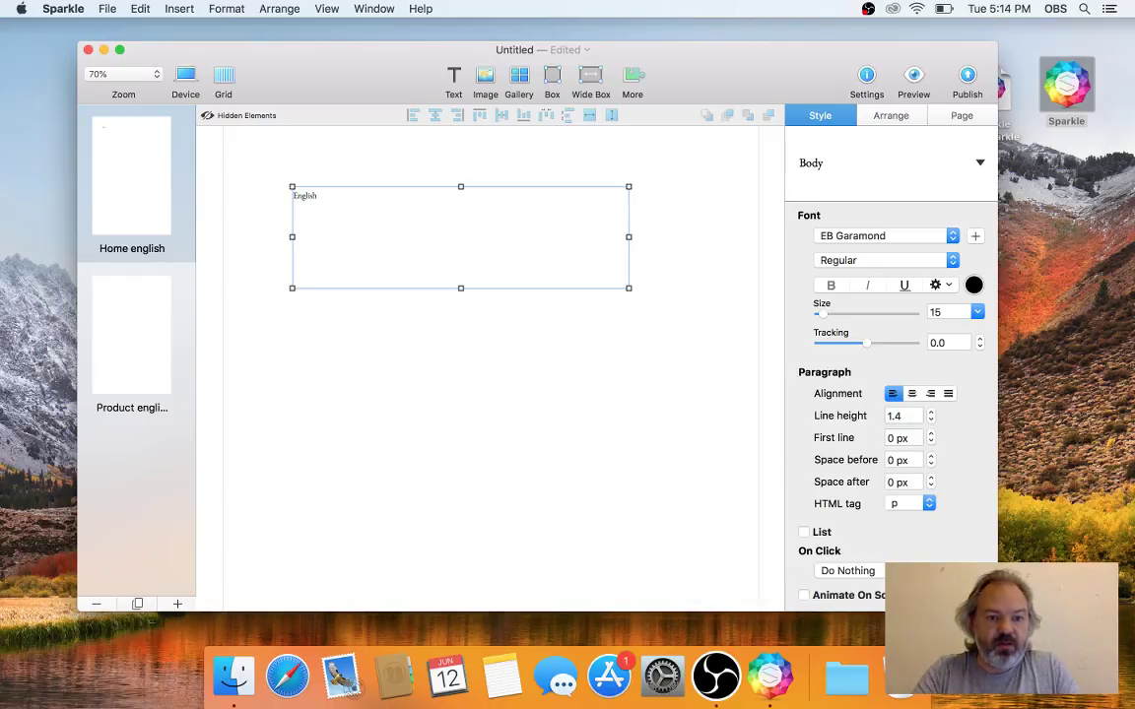
drag(823, 318, 833, 315)
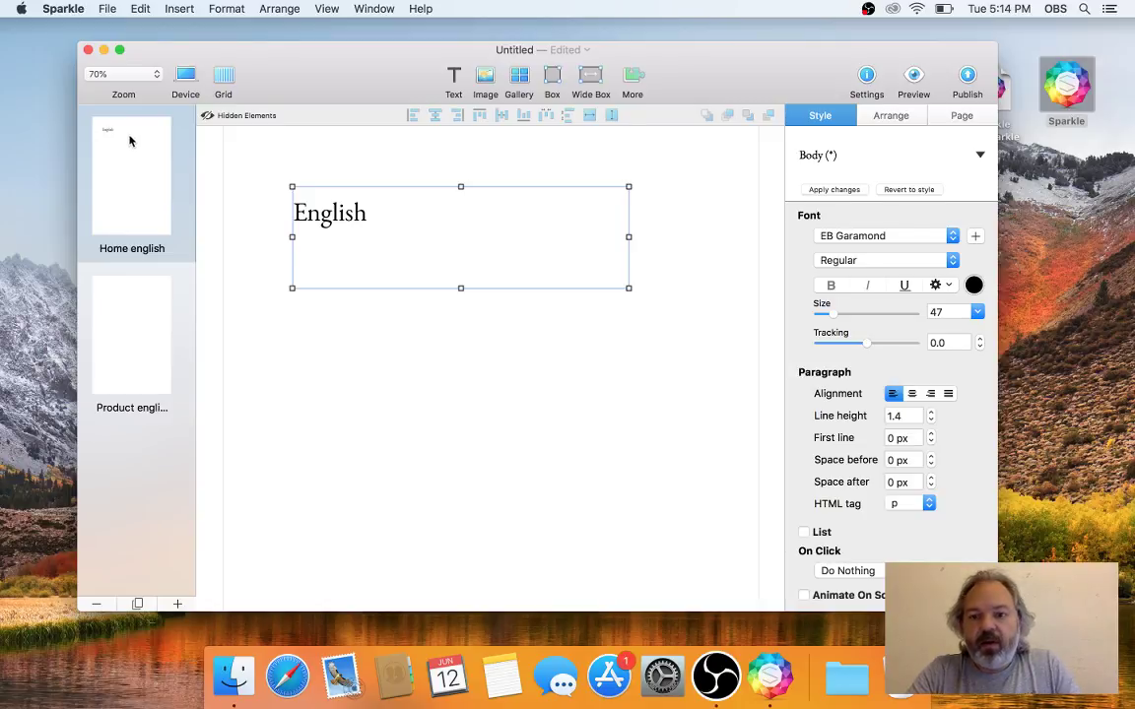
click(140, 181)
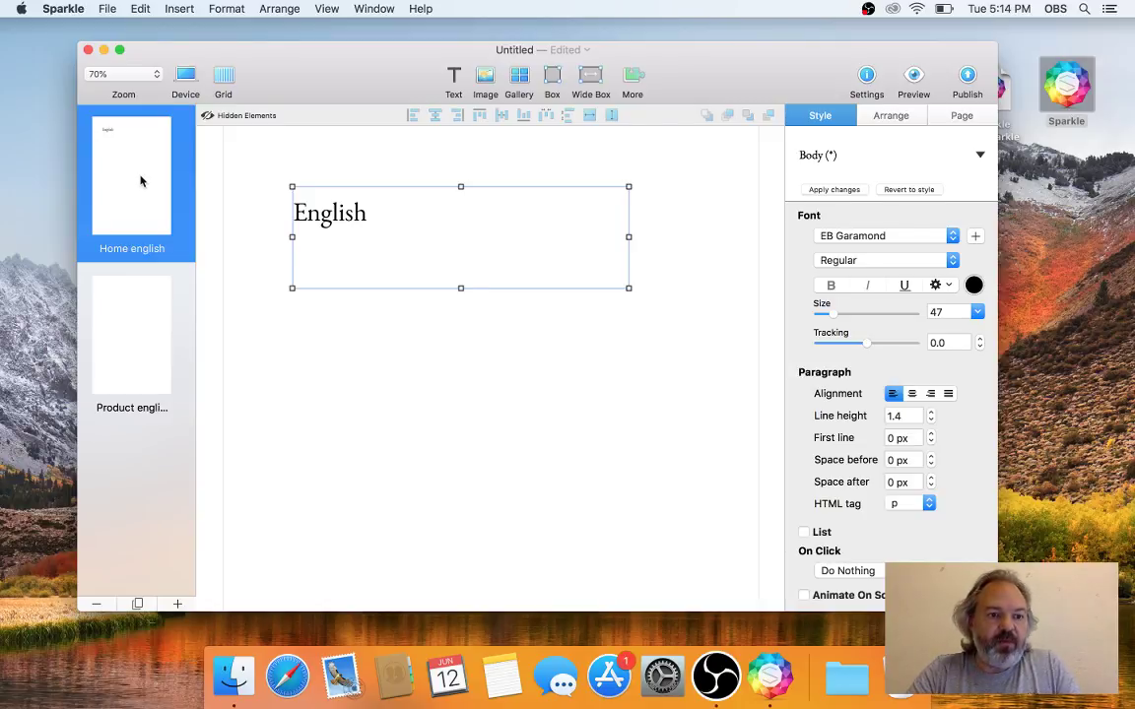
- Duplicate Home english, move the copy below Product english, and name it 'Home german'
click(139, 604)
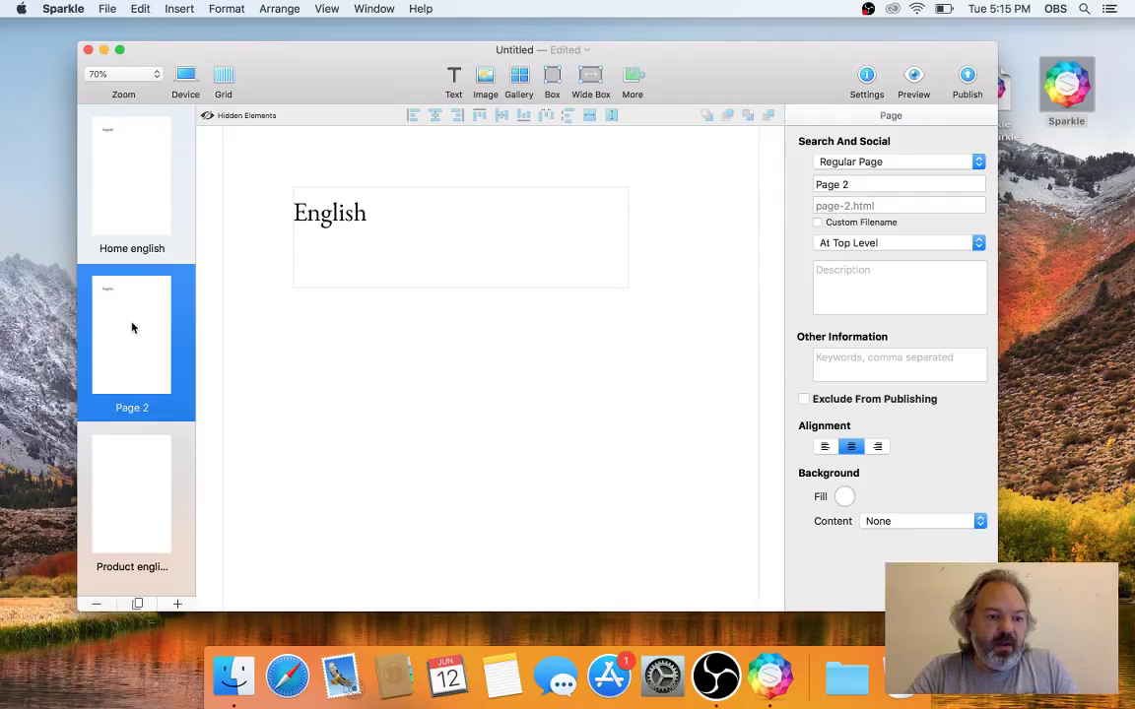
drag(132, 327, 139, 570)
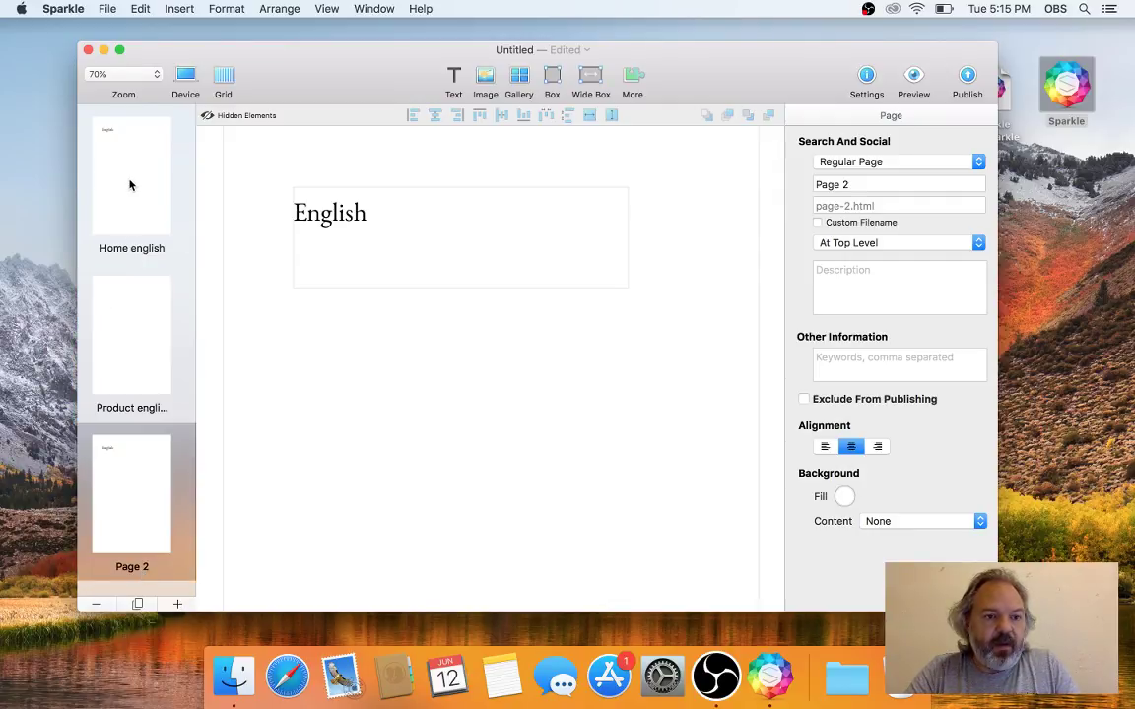
click(137, 463)
triple_click(865, 184)
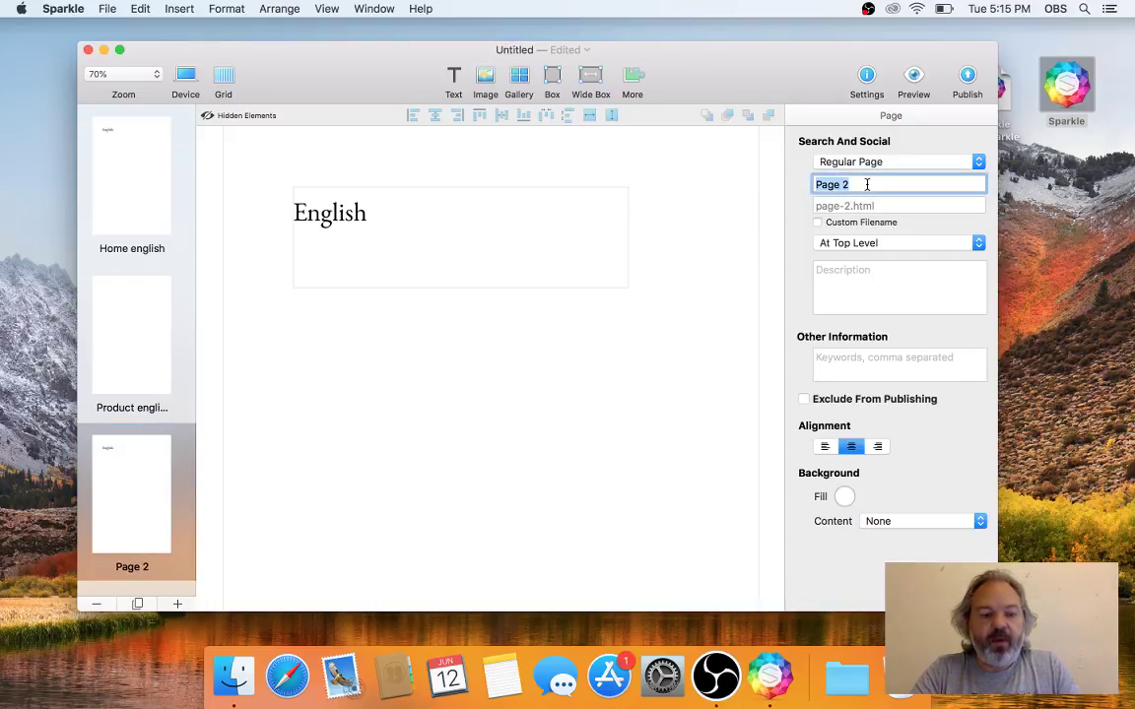
text(Home)
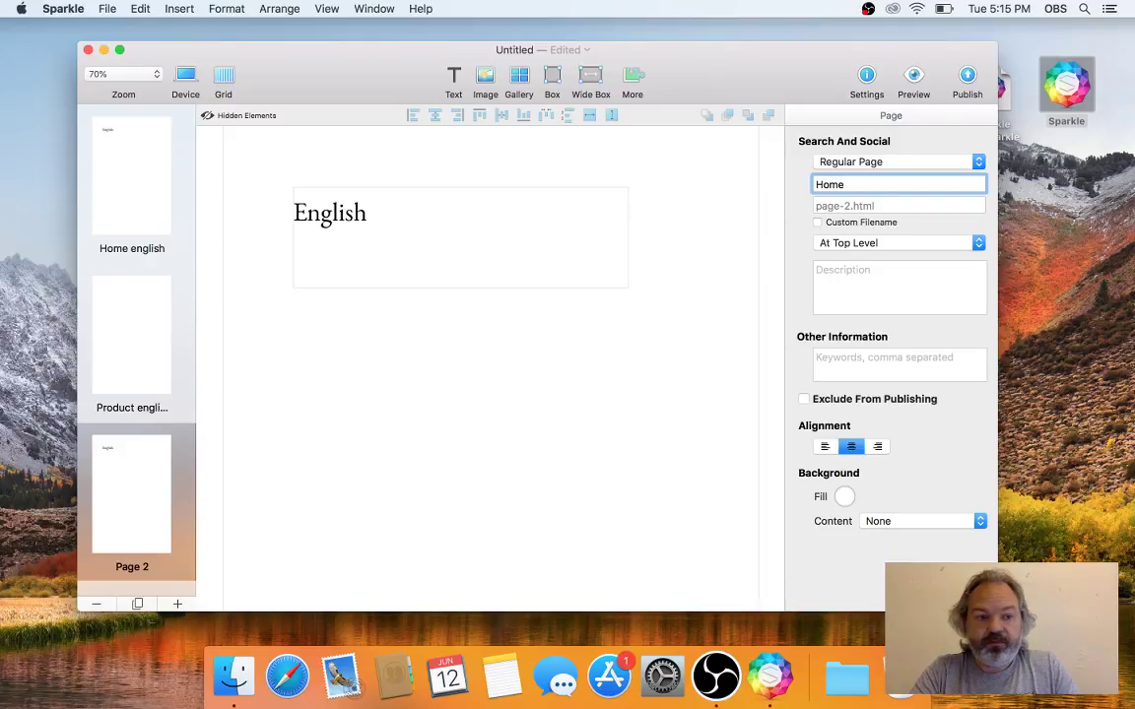
text( german)
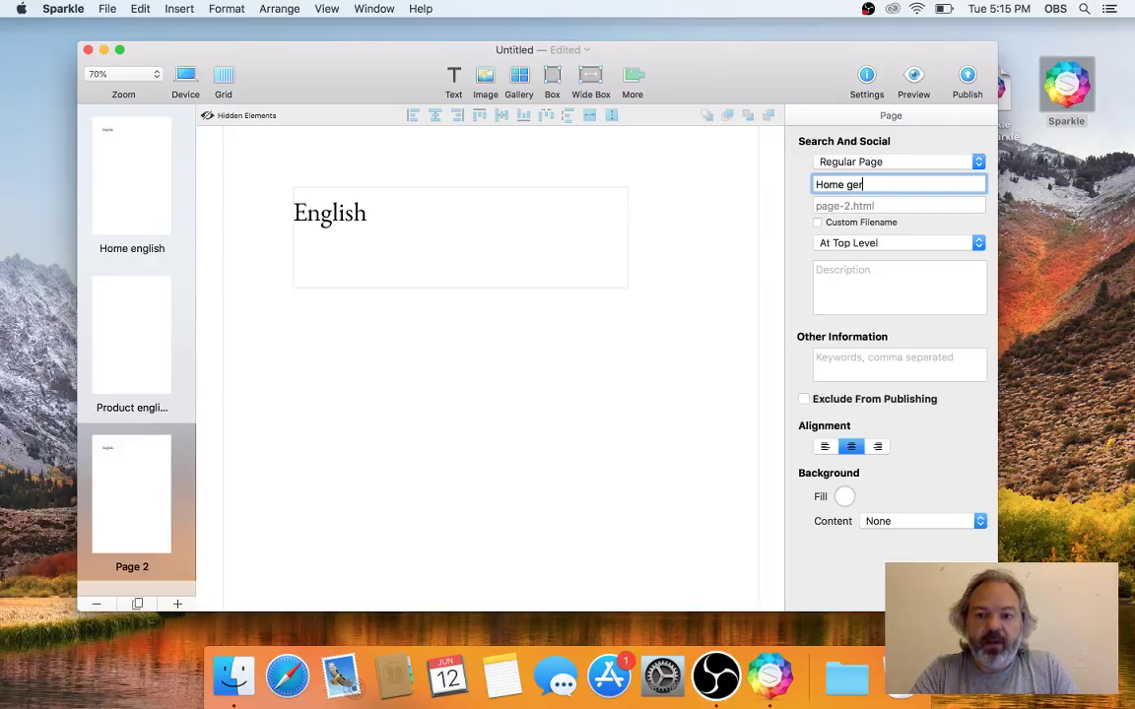
key(Return)
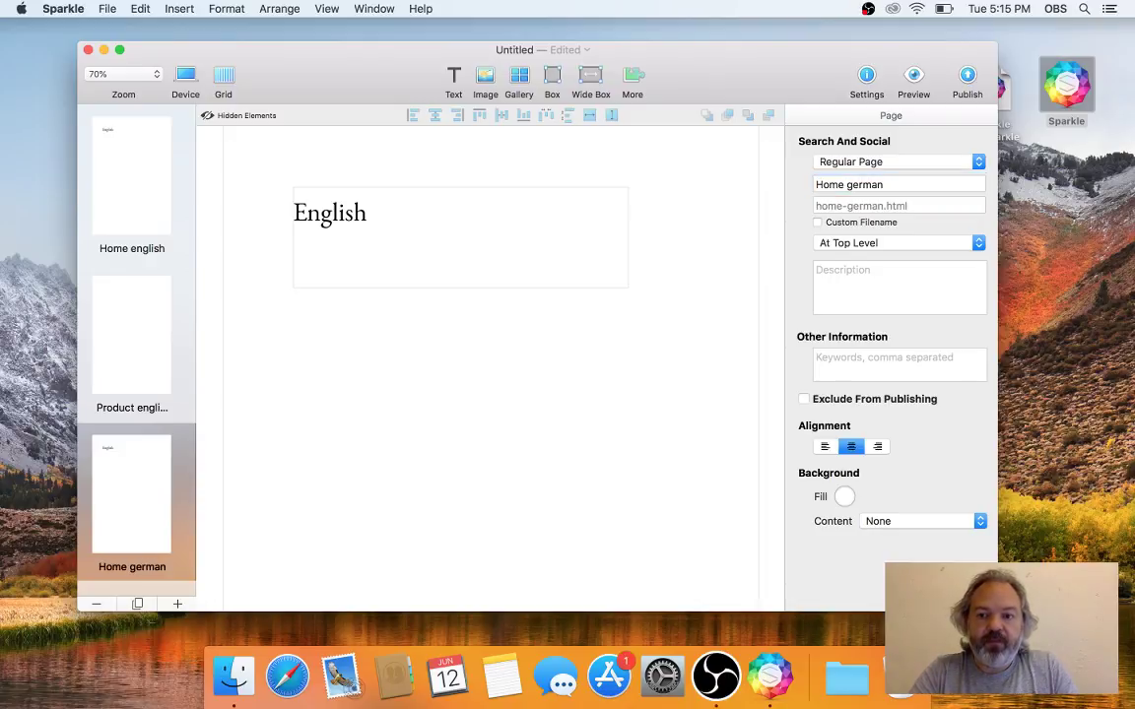
- Change the copied page's text from 'English' to 'German'
double_click(375, 211)
text(German)
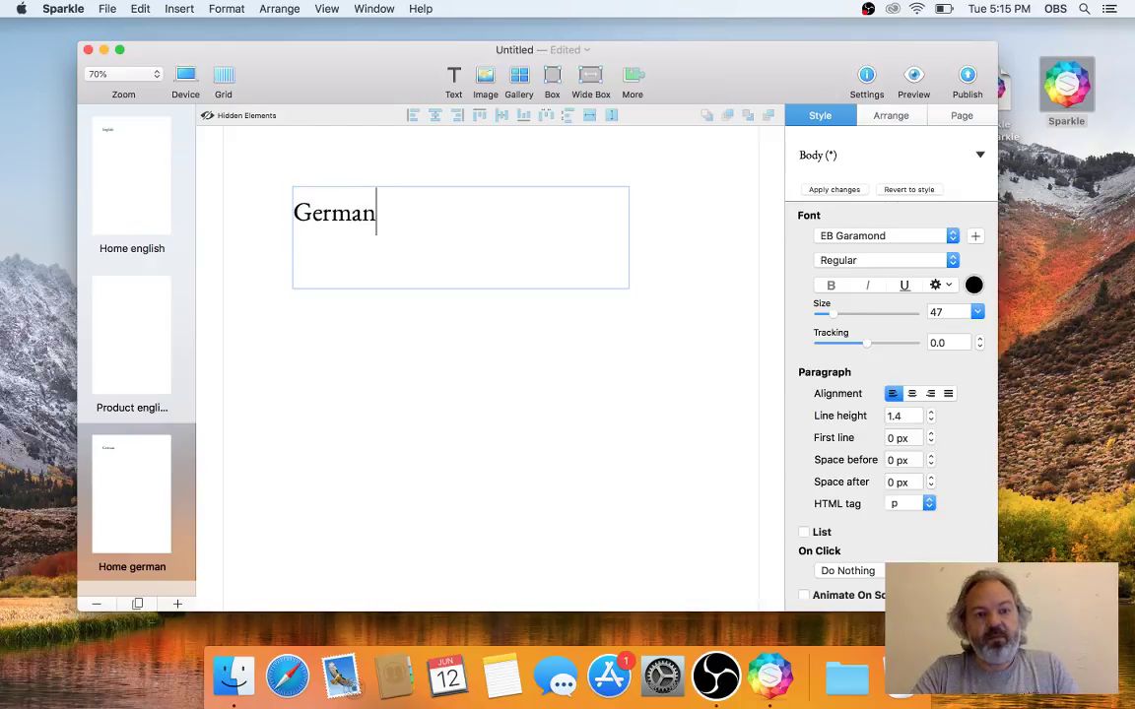
key(Escape)
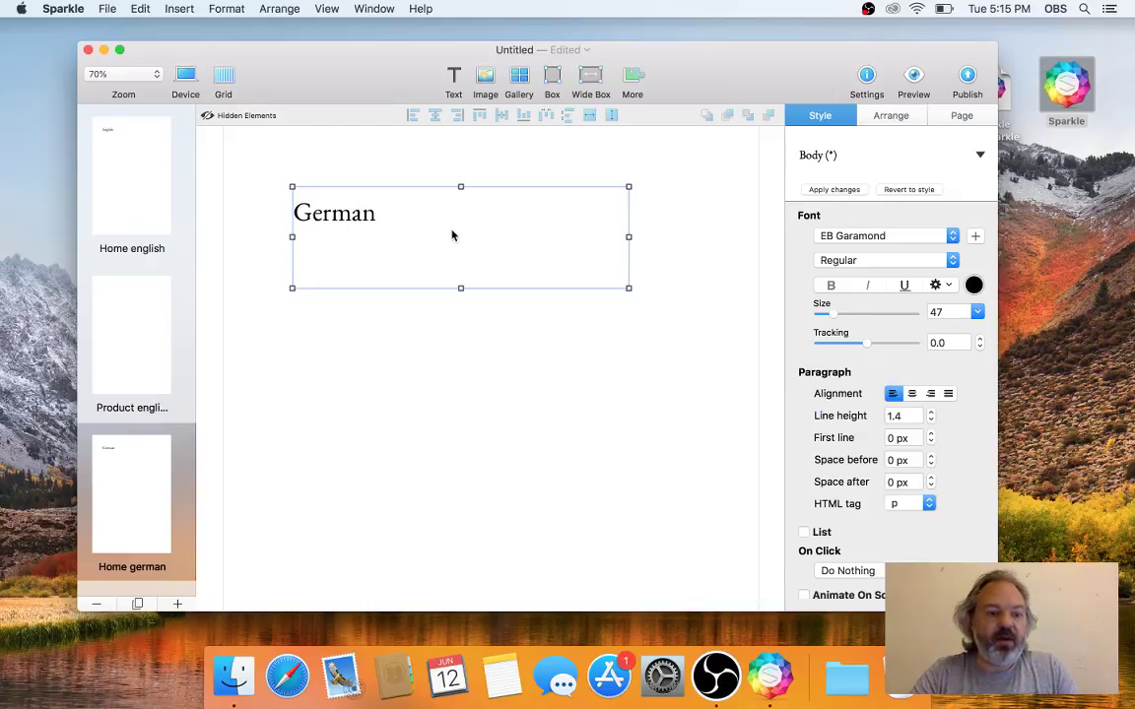
click(130, 329)
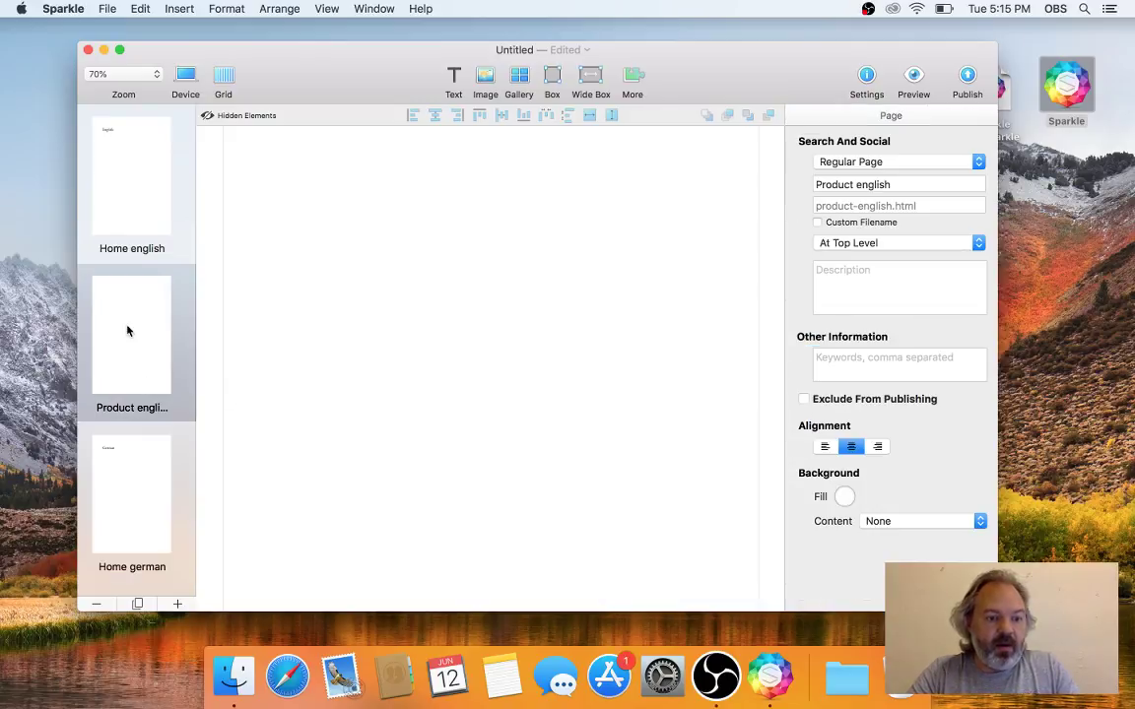
- Add a new blank Page 3 and move it right below Home german
click(138, 603)
scroll(158, 492, down, 2)
scroll(162, 444, down, 2)
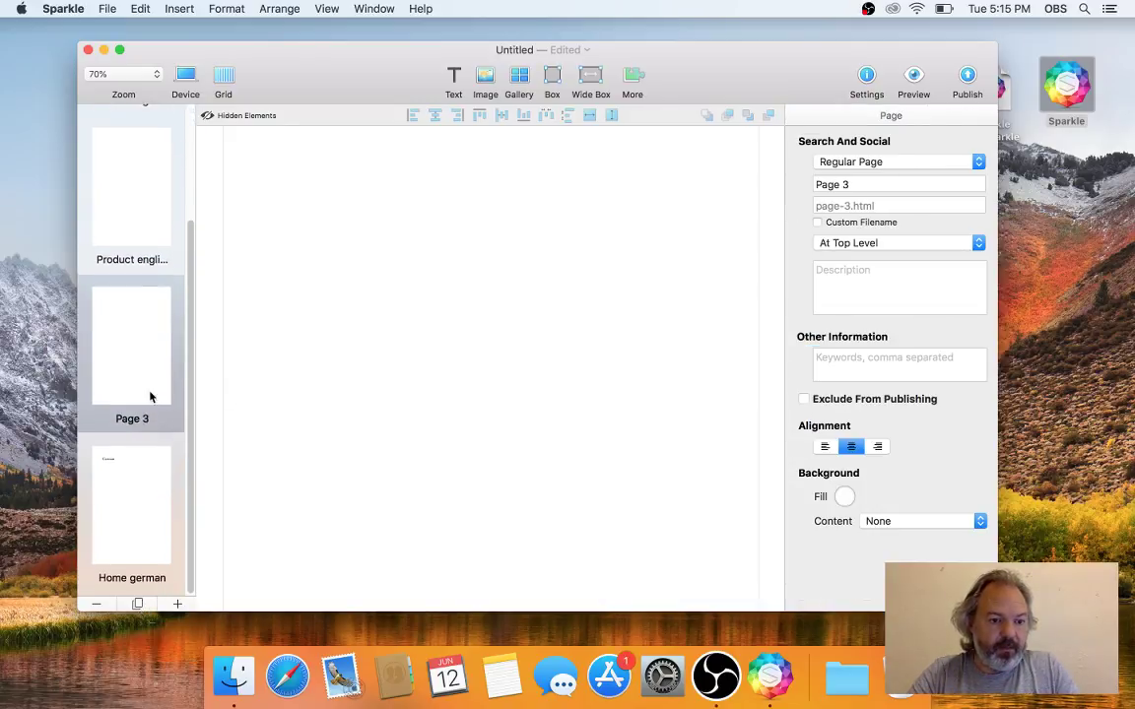
drag(149, 392, 149, 603)
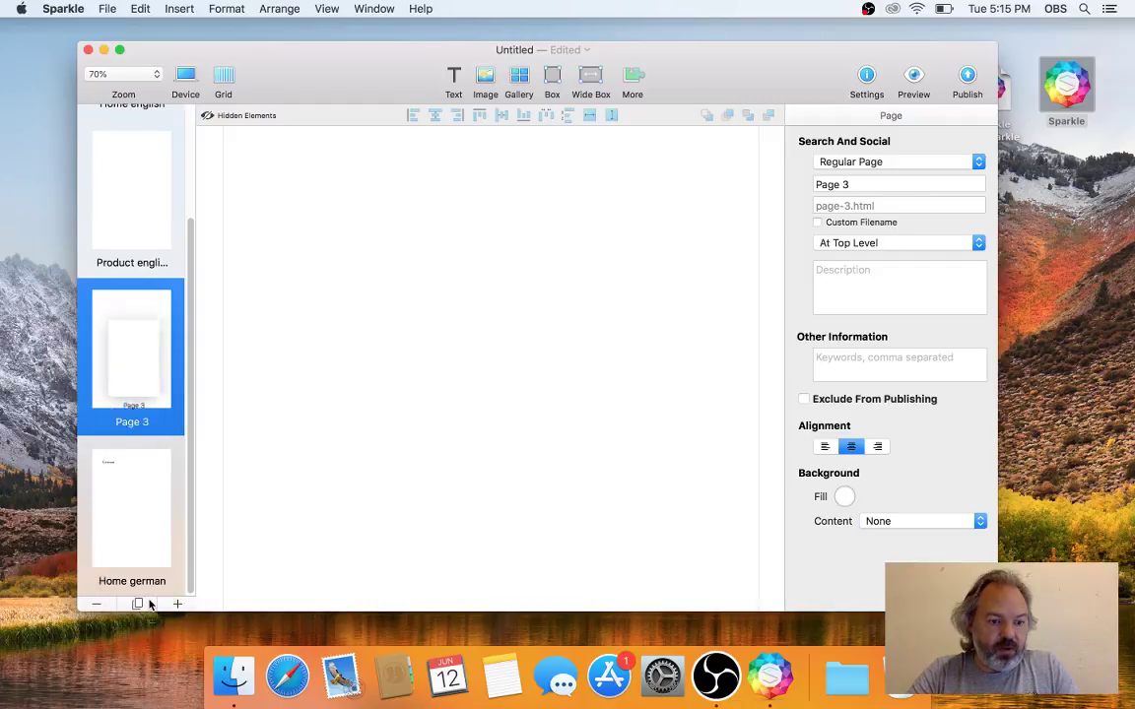
drag(145, 399, 145, 581)
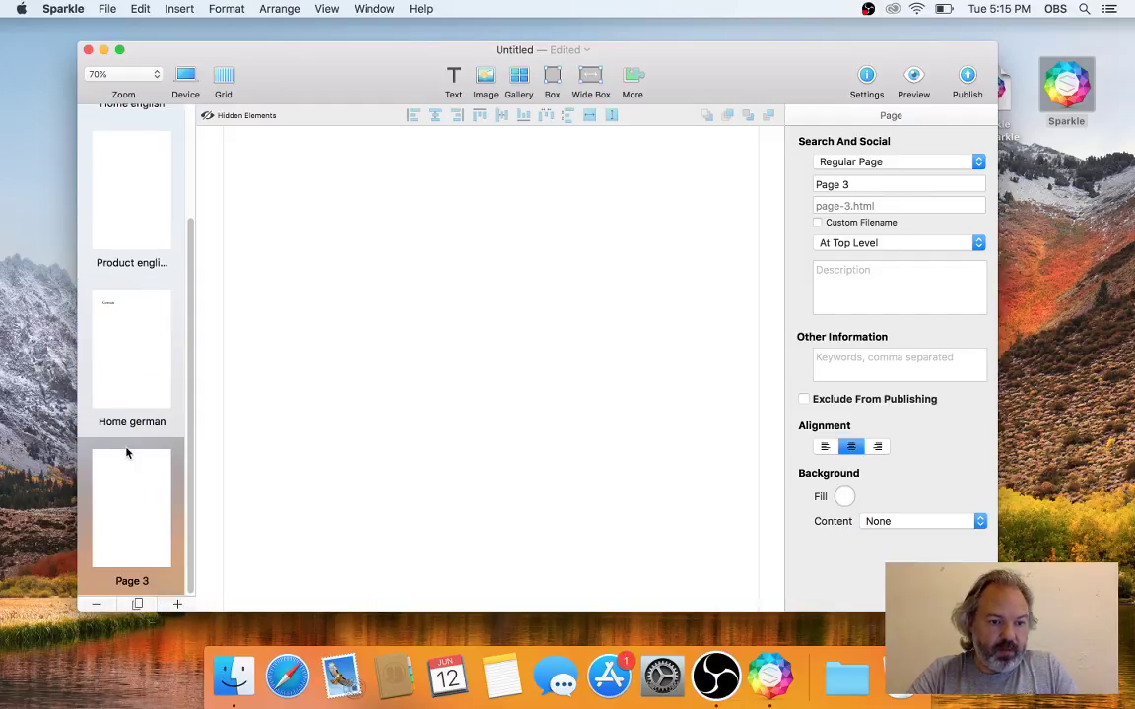
scroll(127, 443, up, 4)
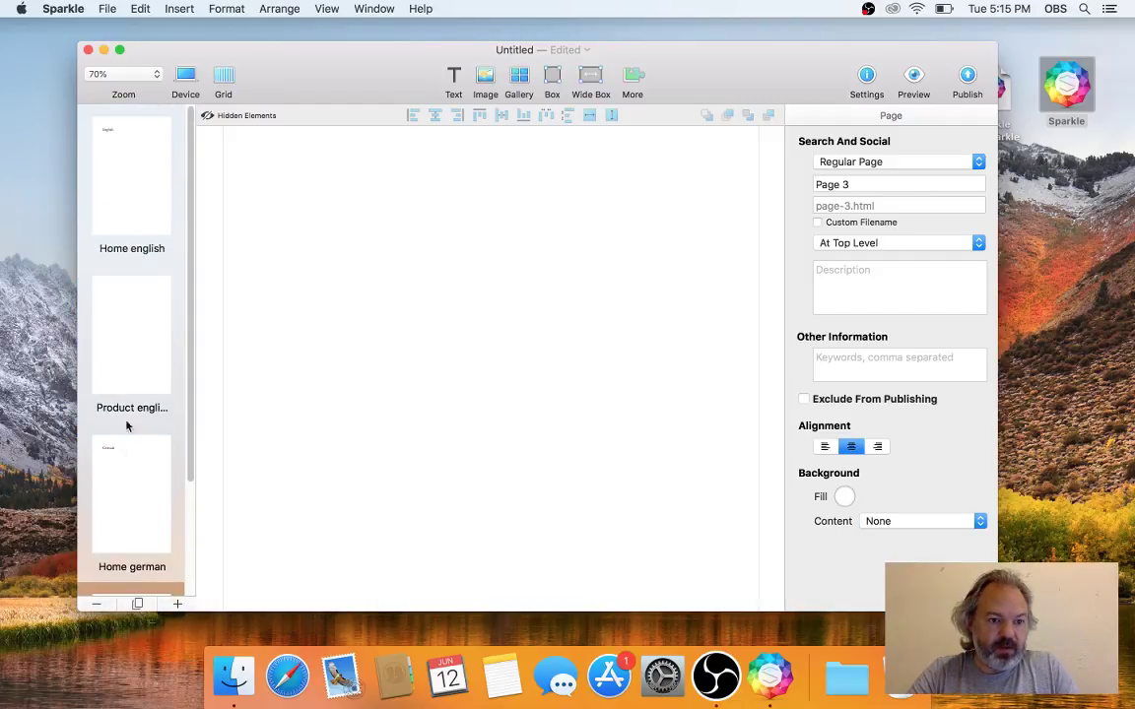
- Turn off page thumbnails and rename Page 3 to 'Product german'
click(326, 8)
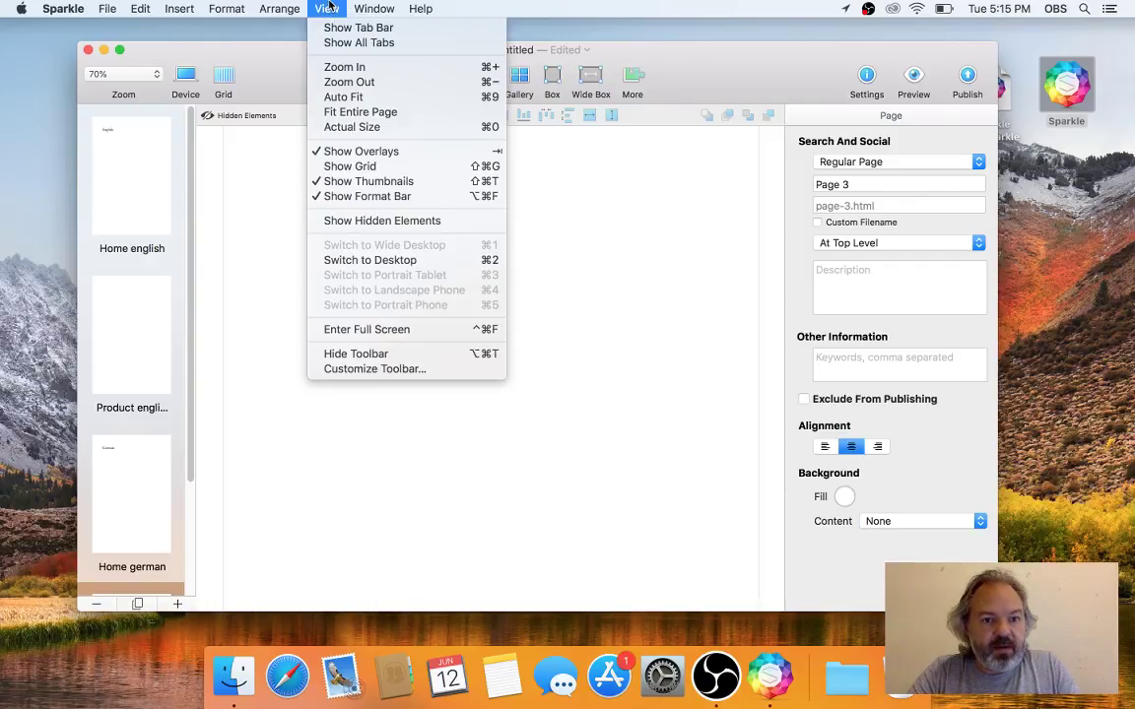
click(379, 180)
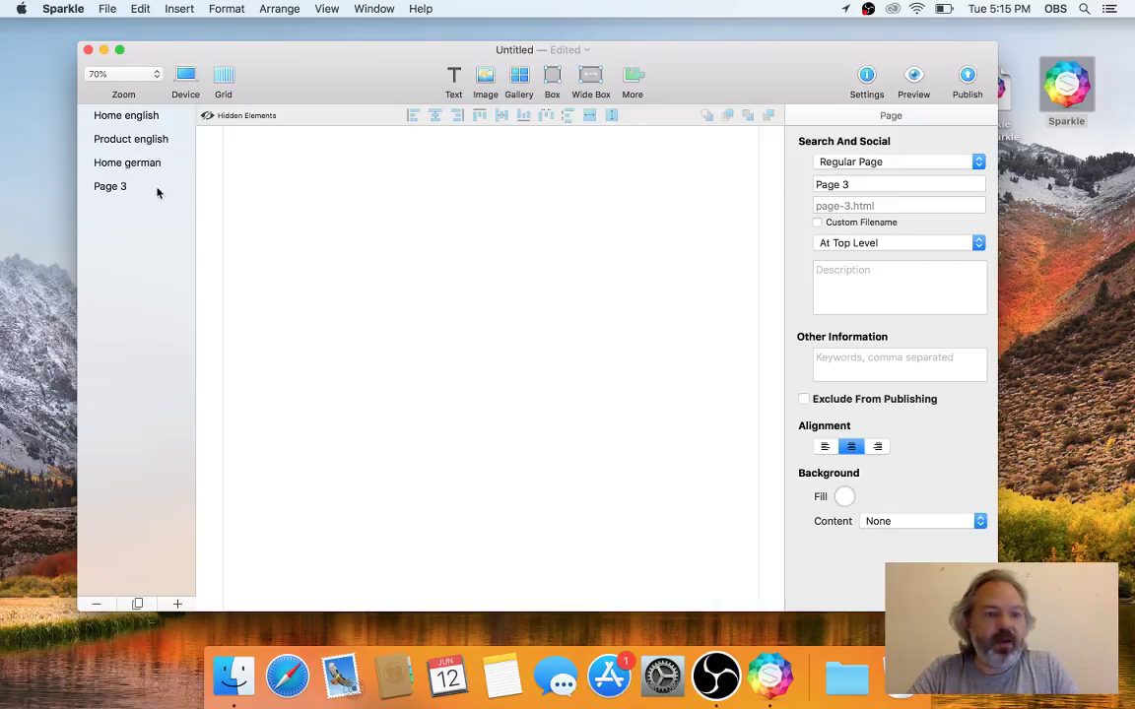
click(115, 192)
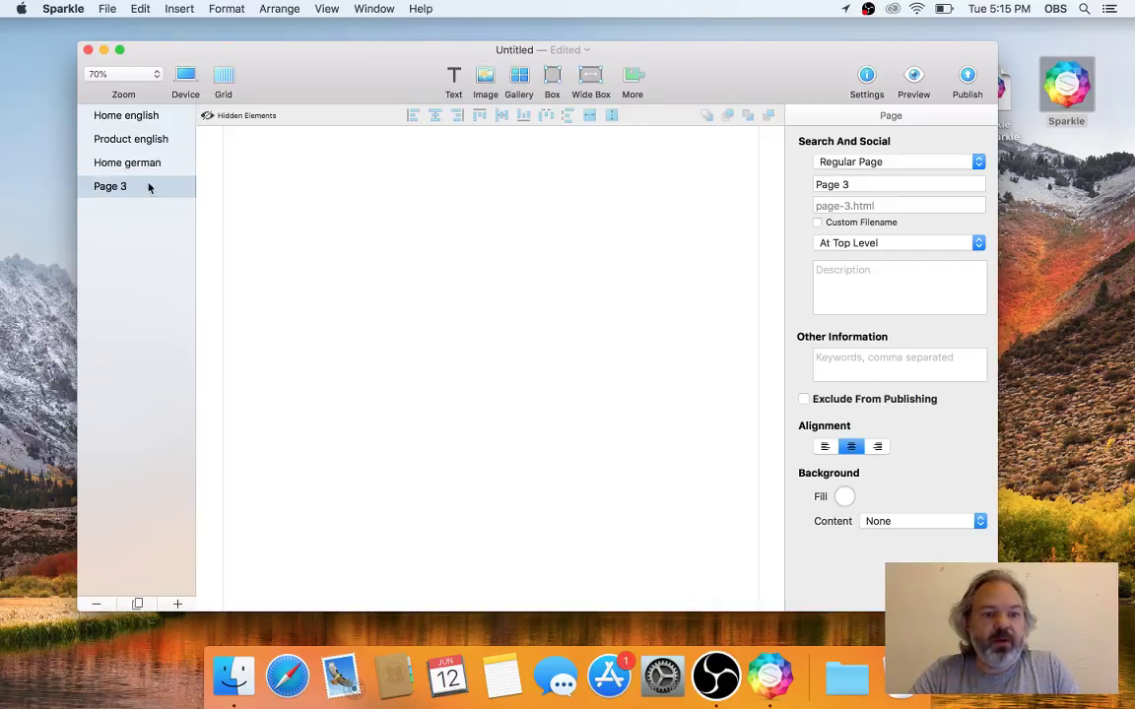
click(893, 183)
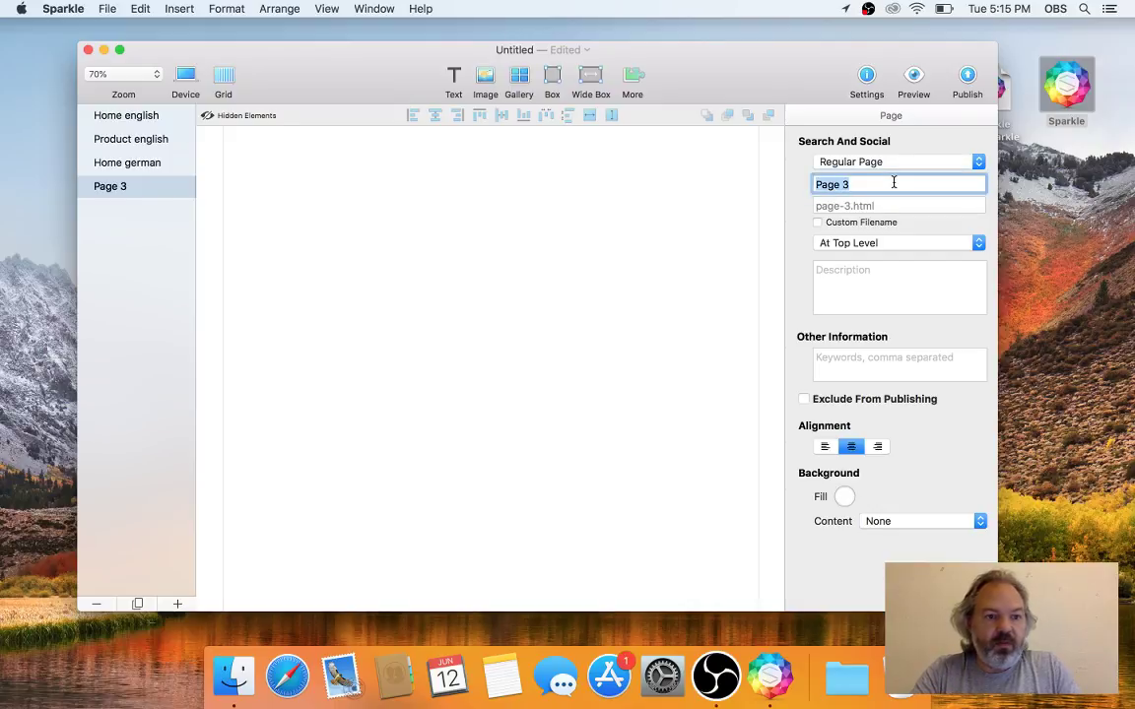
text(Product germ)
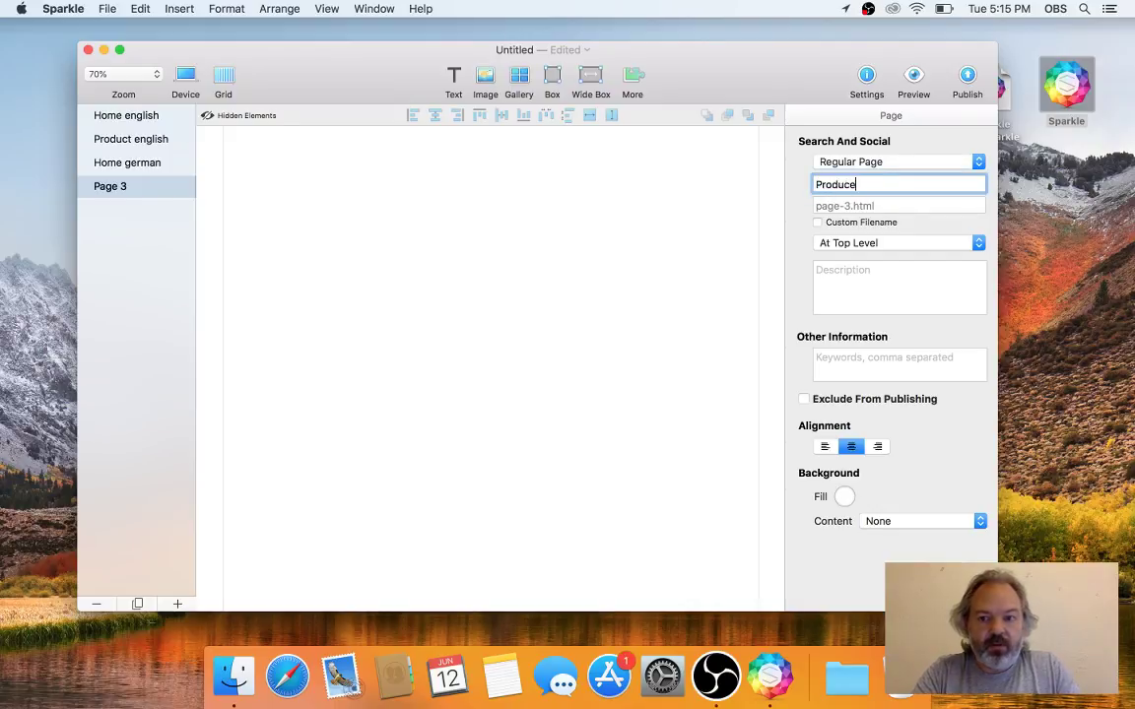
text(an)
key(Return)
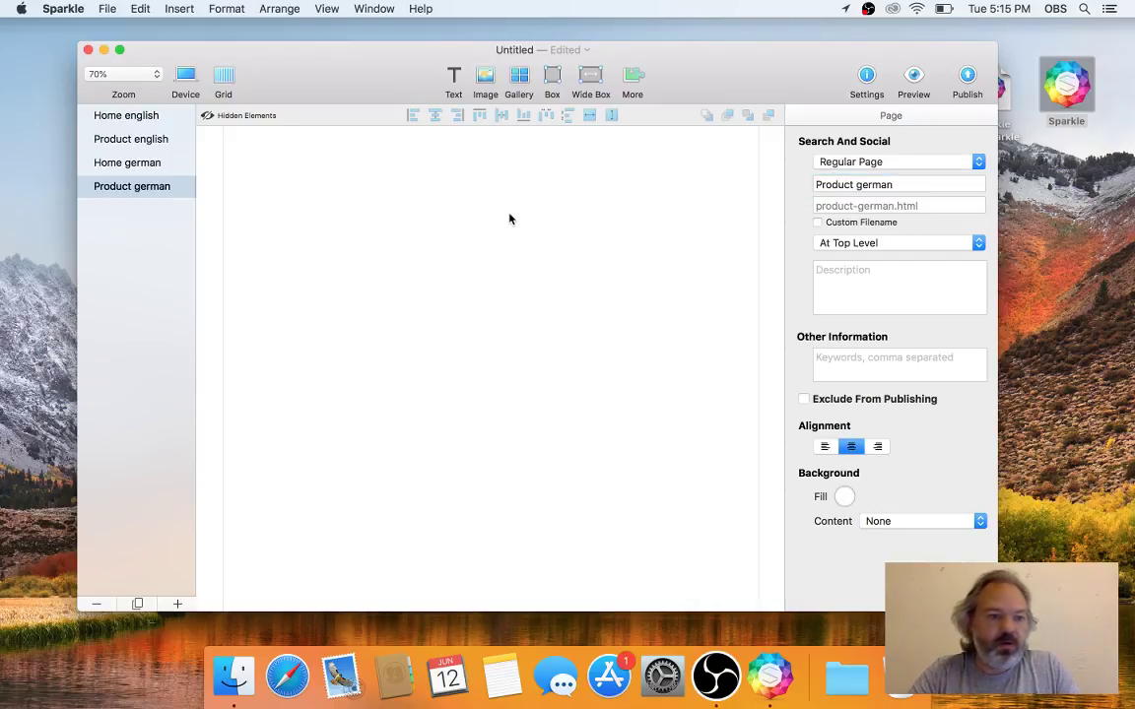
- Add Page 4 after Home german and return to the Home german page
click(148, 241)
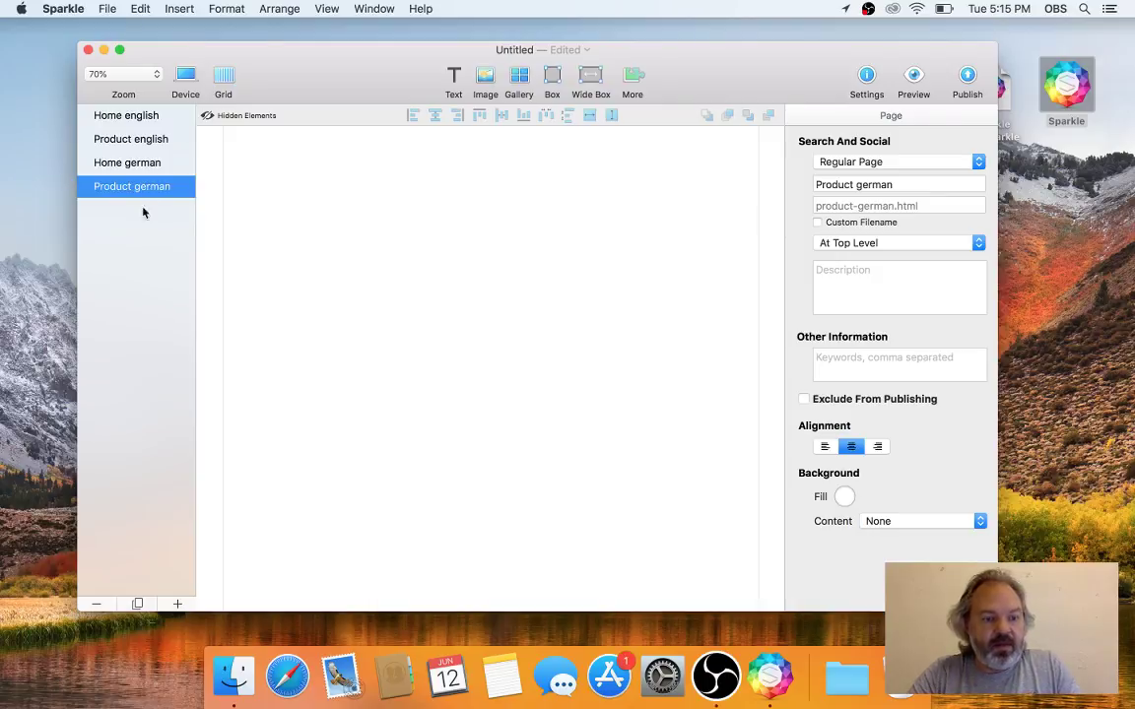
click(144, 164)
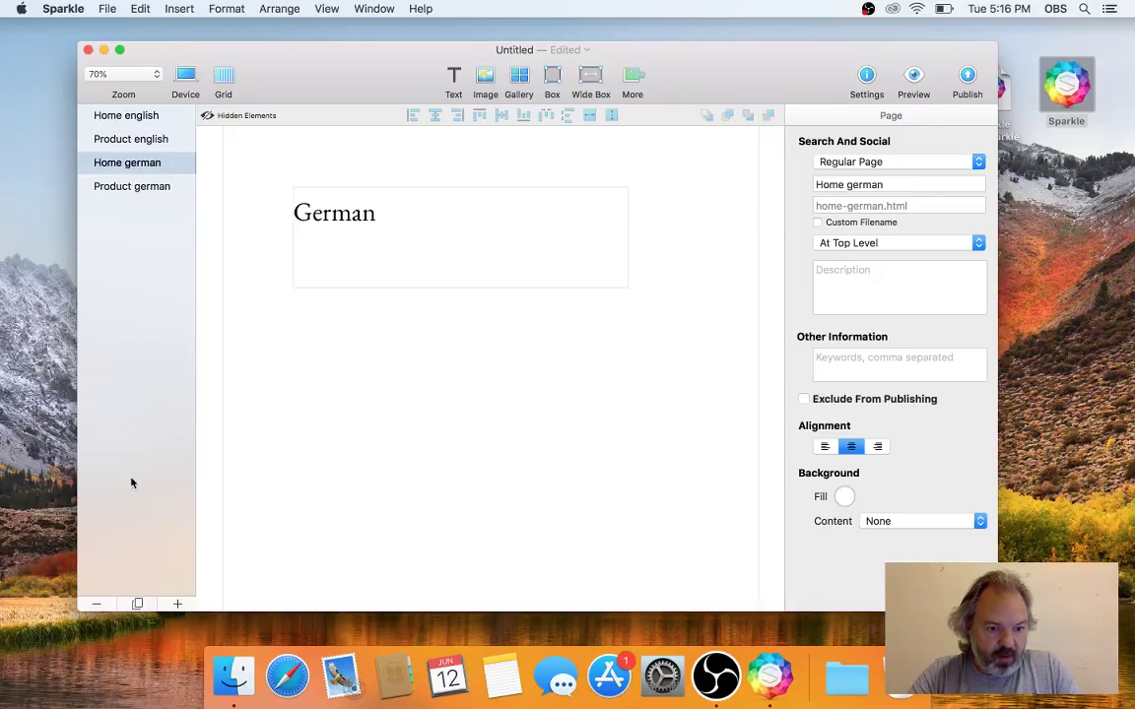
click(143, 603)
click(124, 171)
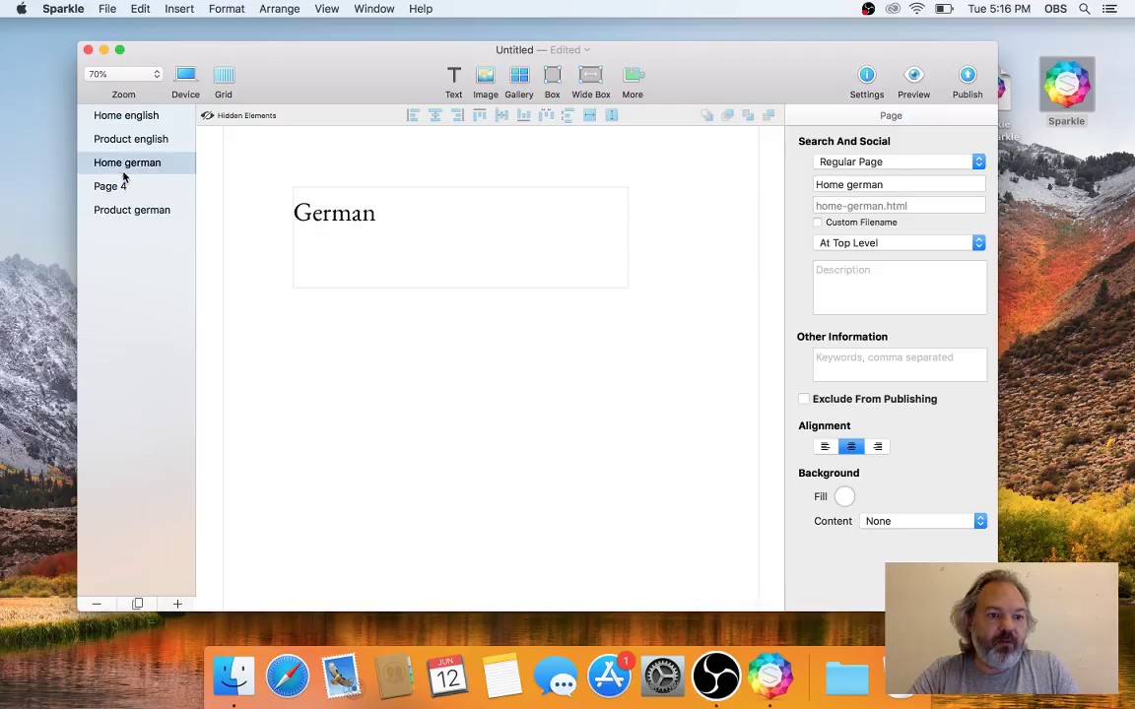
- Move Page 4 to the end of the list and rename it 'Home french'
drag(121, 186, 151, 220)
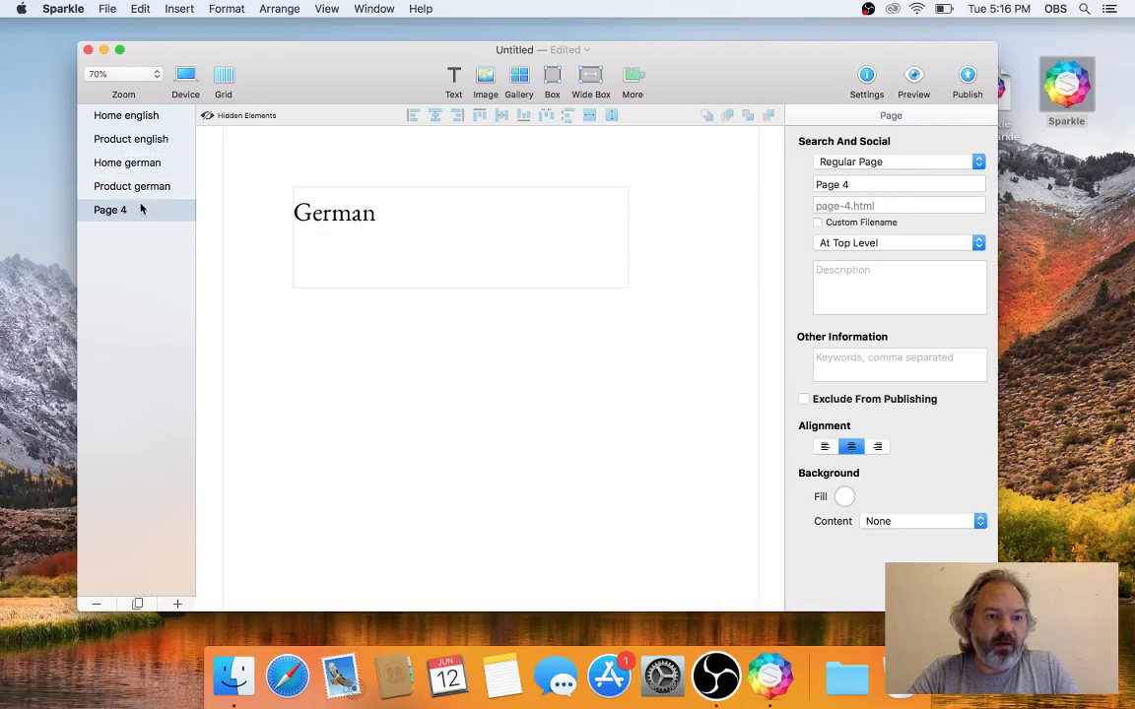
click(919, 183)
text(French)
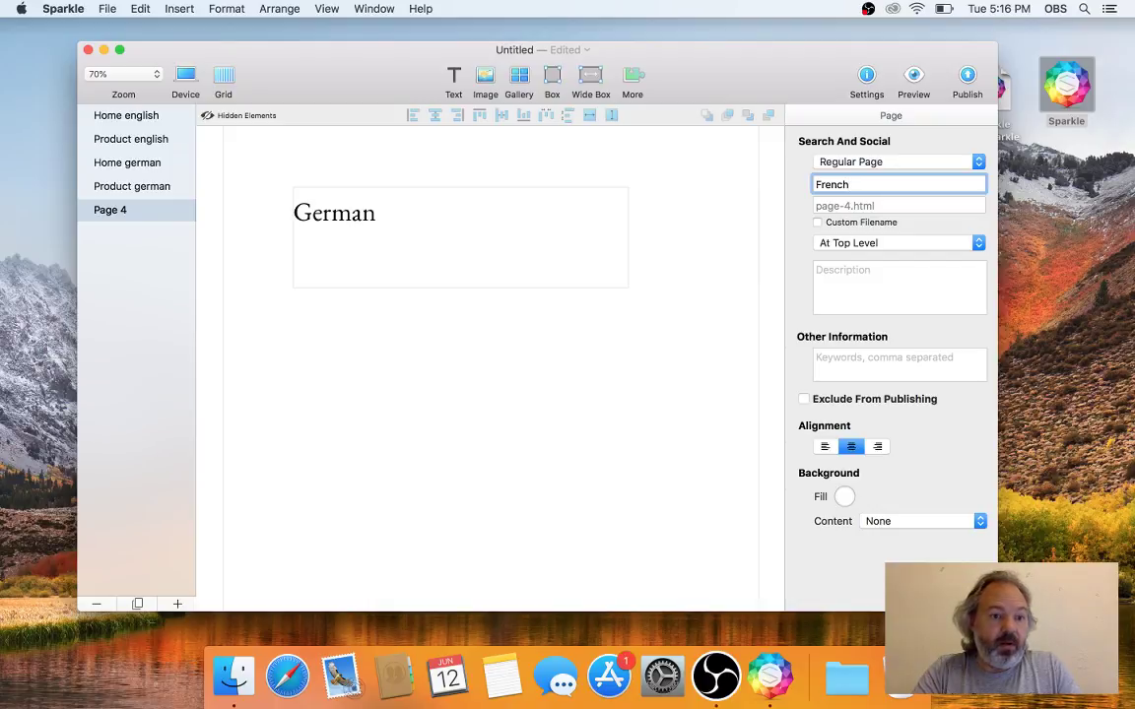
key(super+a)
text(Home french)
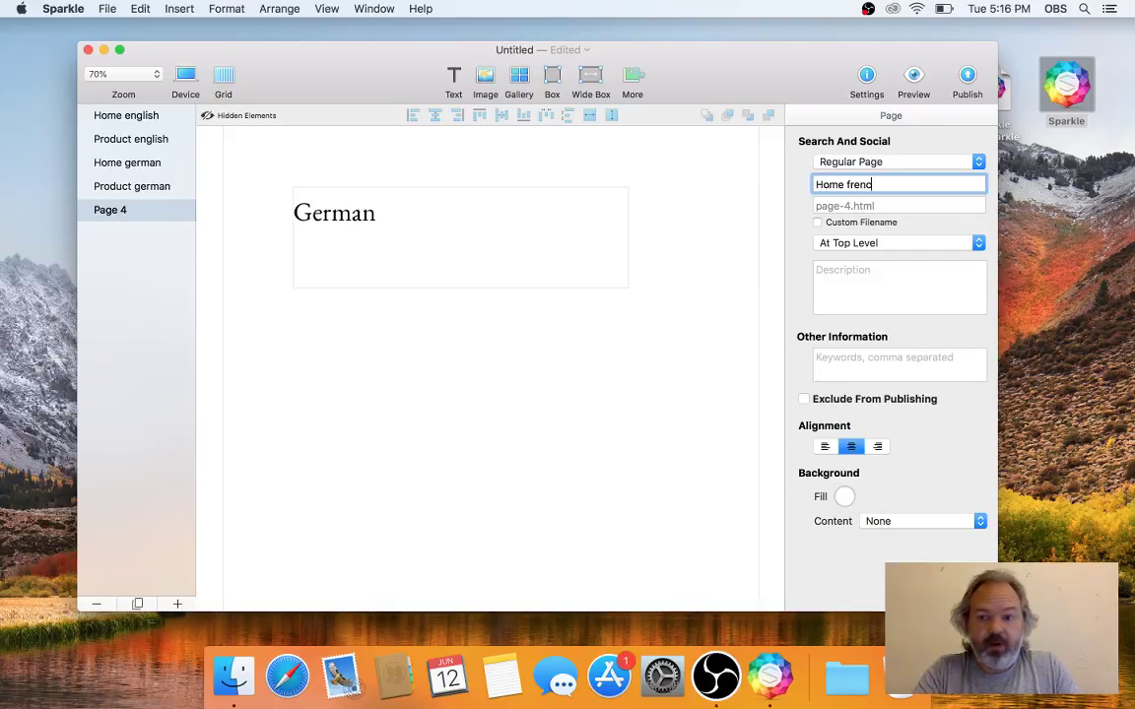
key(Return)
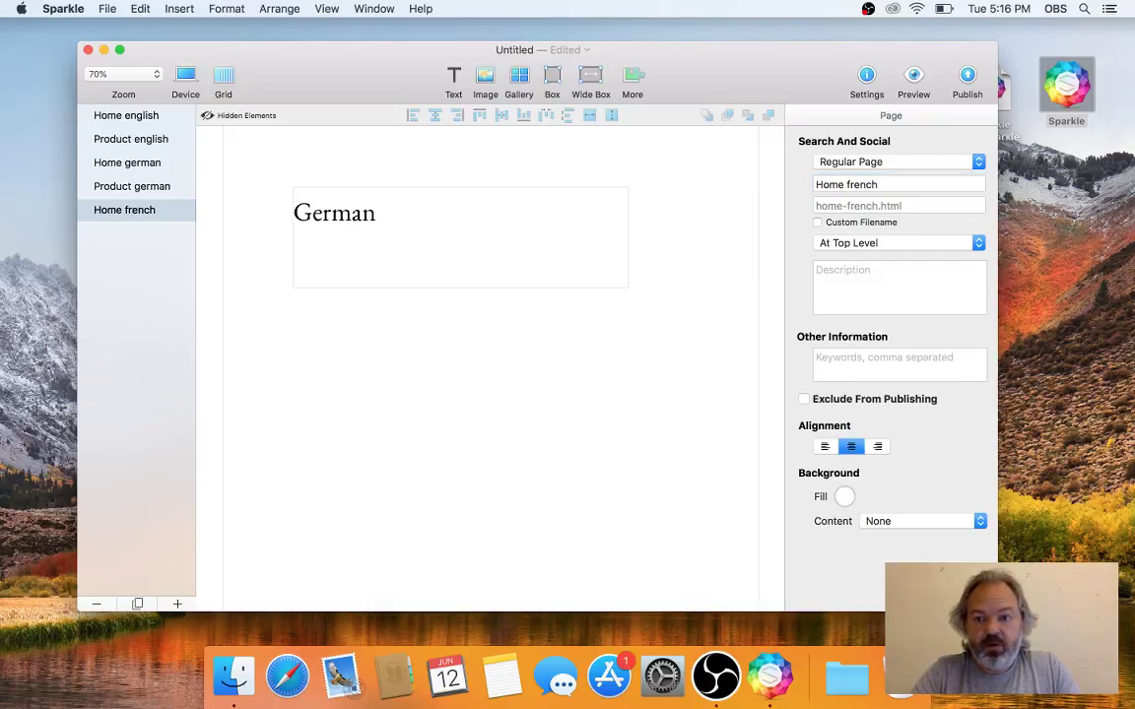
- Add Page 5 below Home french and name it 'Product french'
click(138, 186)
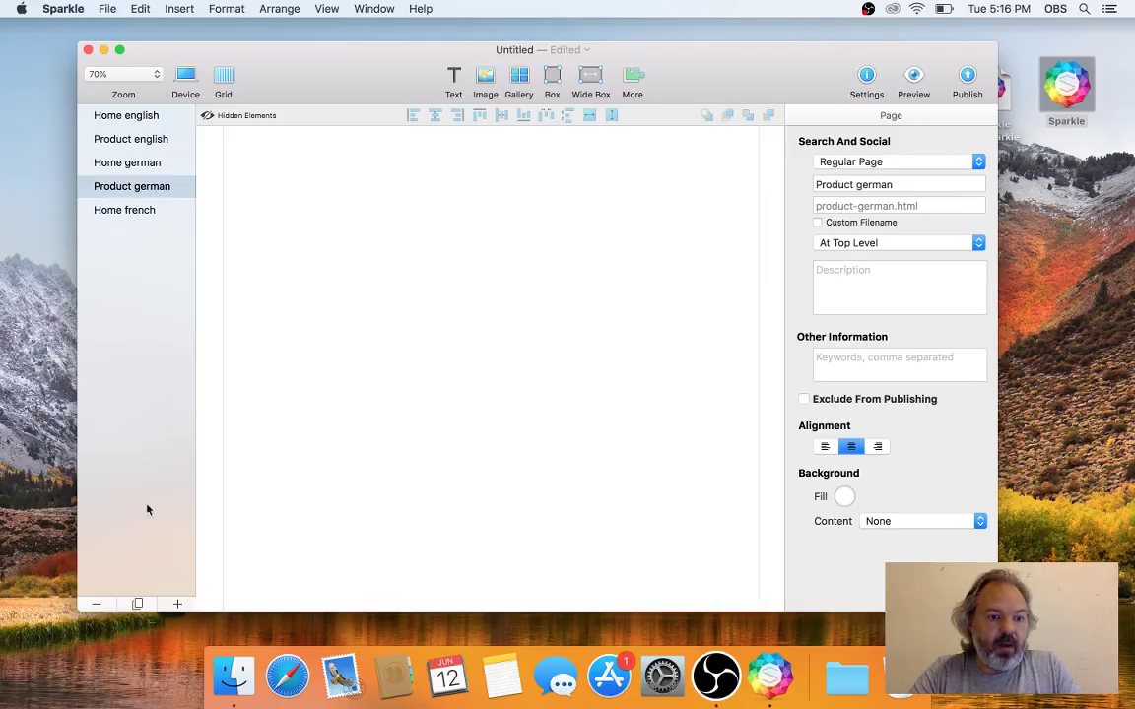
click(138, 603)
drag(137, 210, 158, 248)
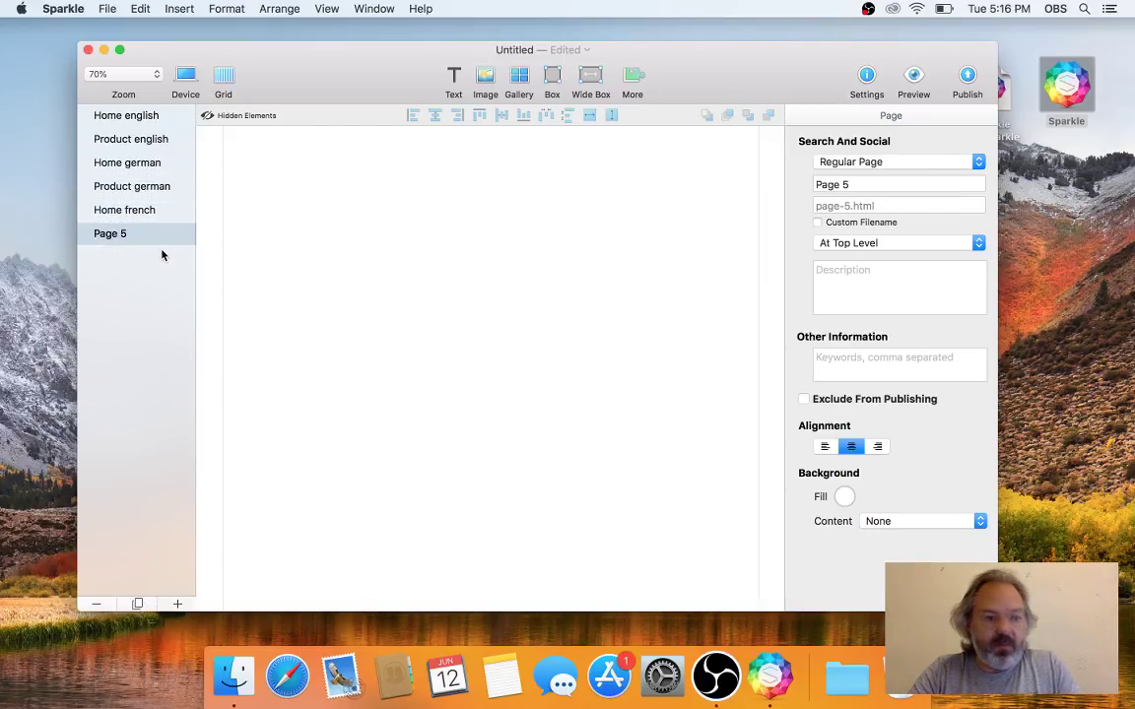
click(843, 185)
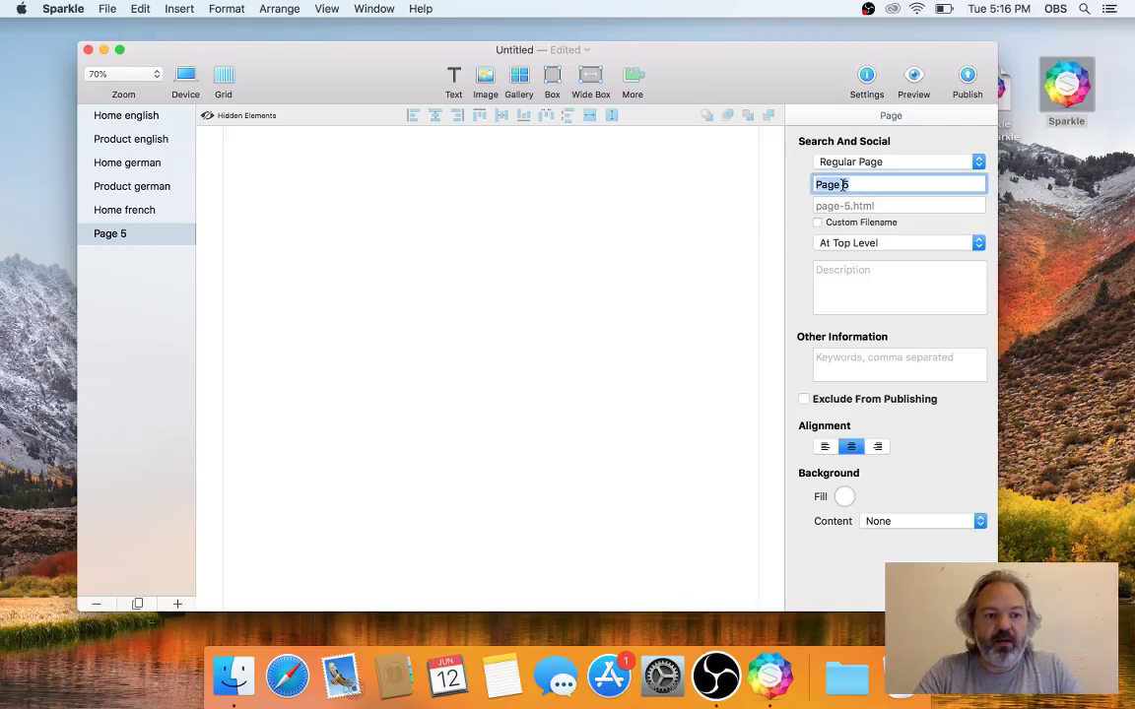
text(Product)
key(BackSpace)
text(e)
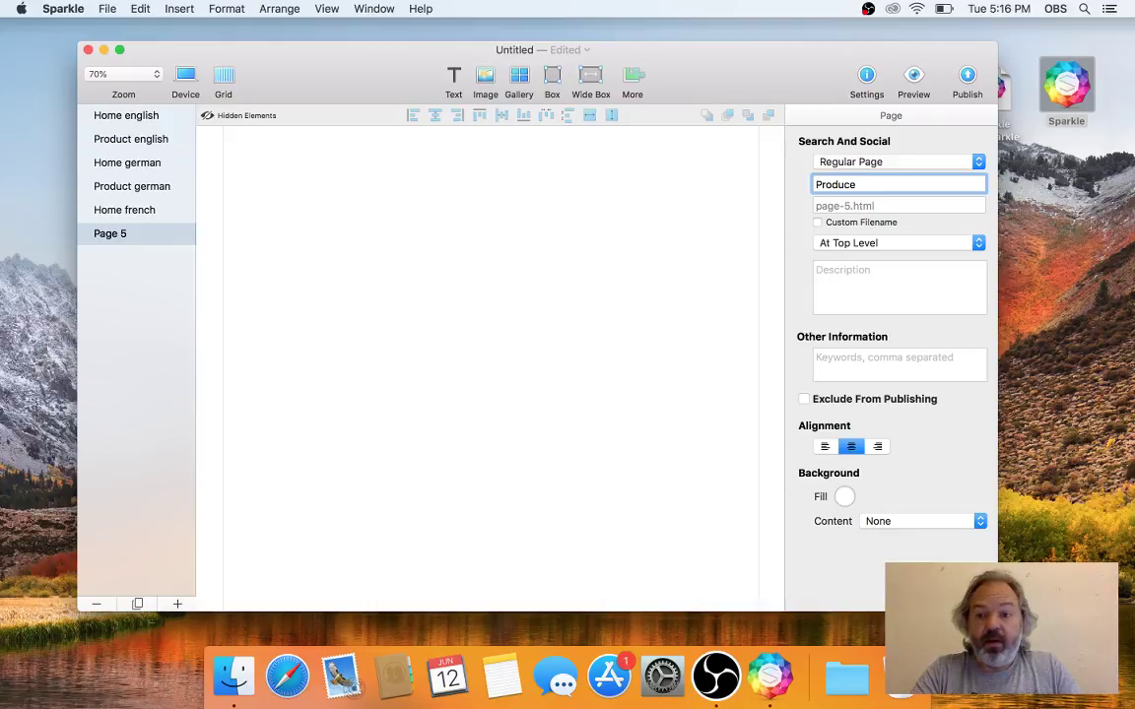
key(BackSpace)
text(t)
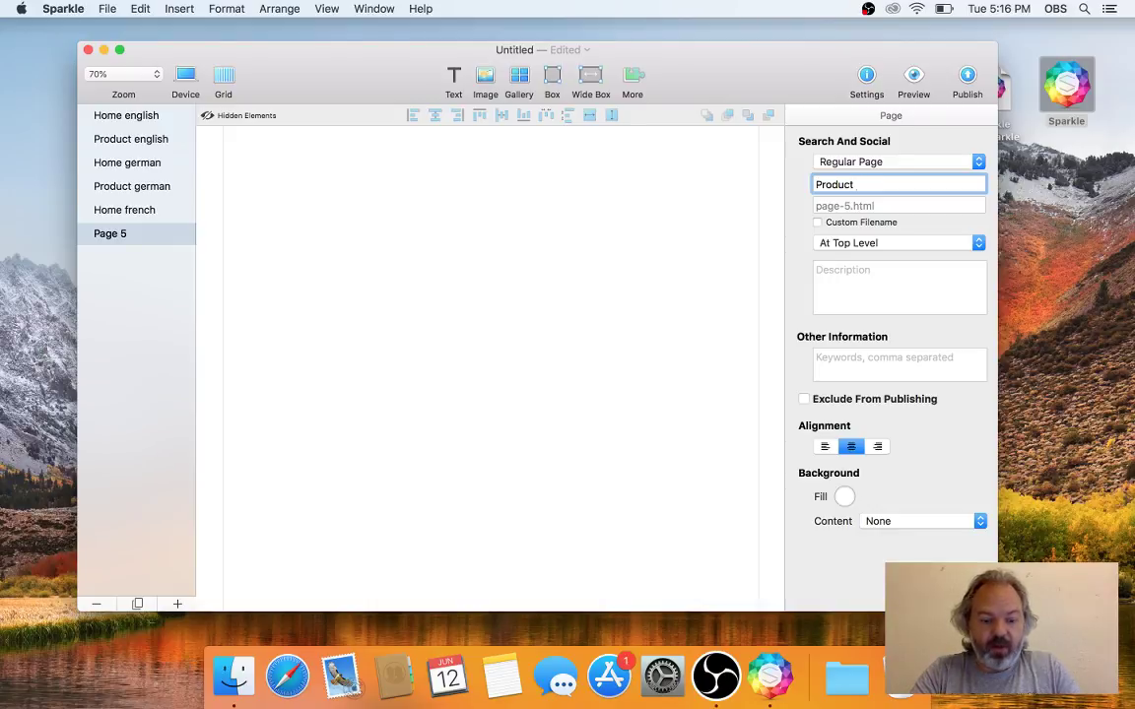
text( frech)
key(BackSpace)
key(BackSpace)
text(n)
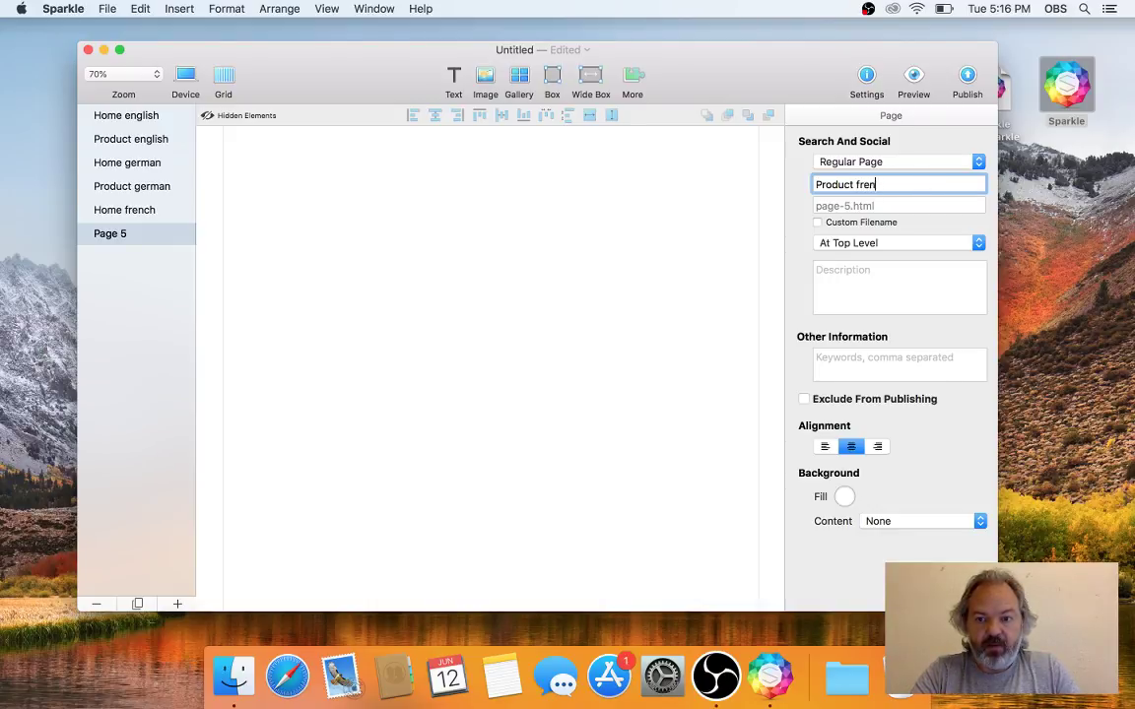
text(ch)
key(Return)
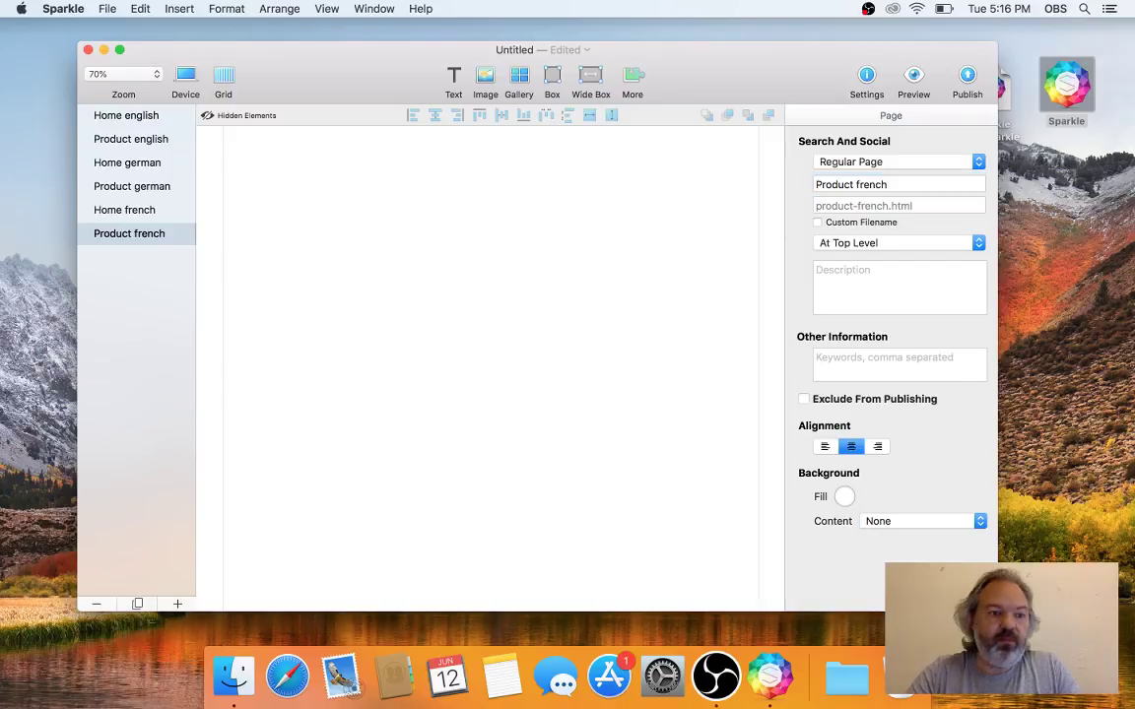
- Change the Home french heading to 'French', then open site settings from Home english
click(141, 115)
click(162, 209)
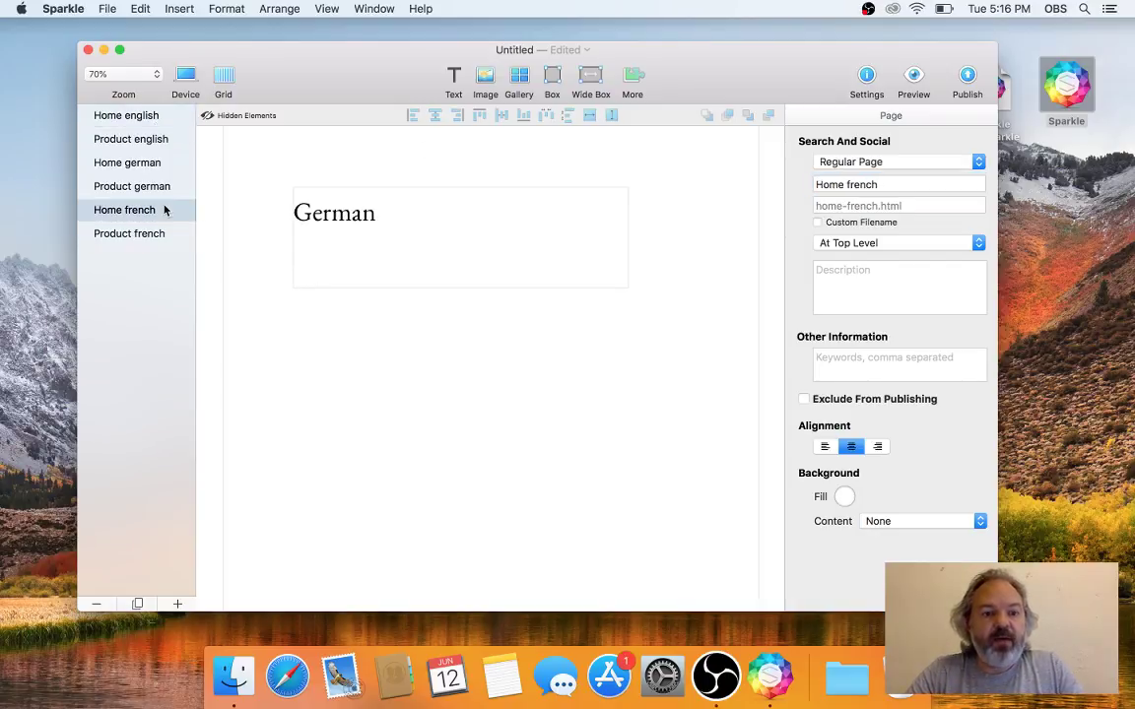
click(326, 201)
double_click(326, 201)
text(French)
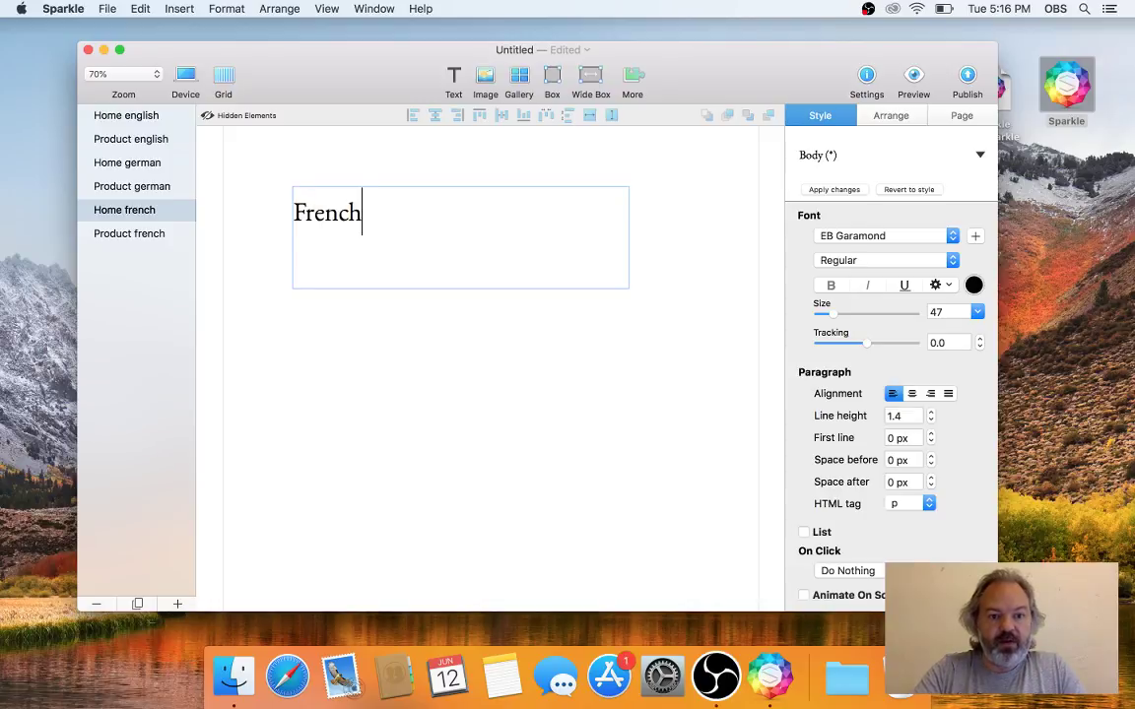
key(Escape)
click(155, 115)
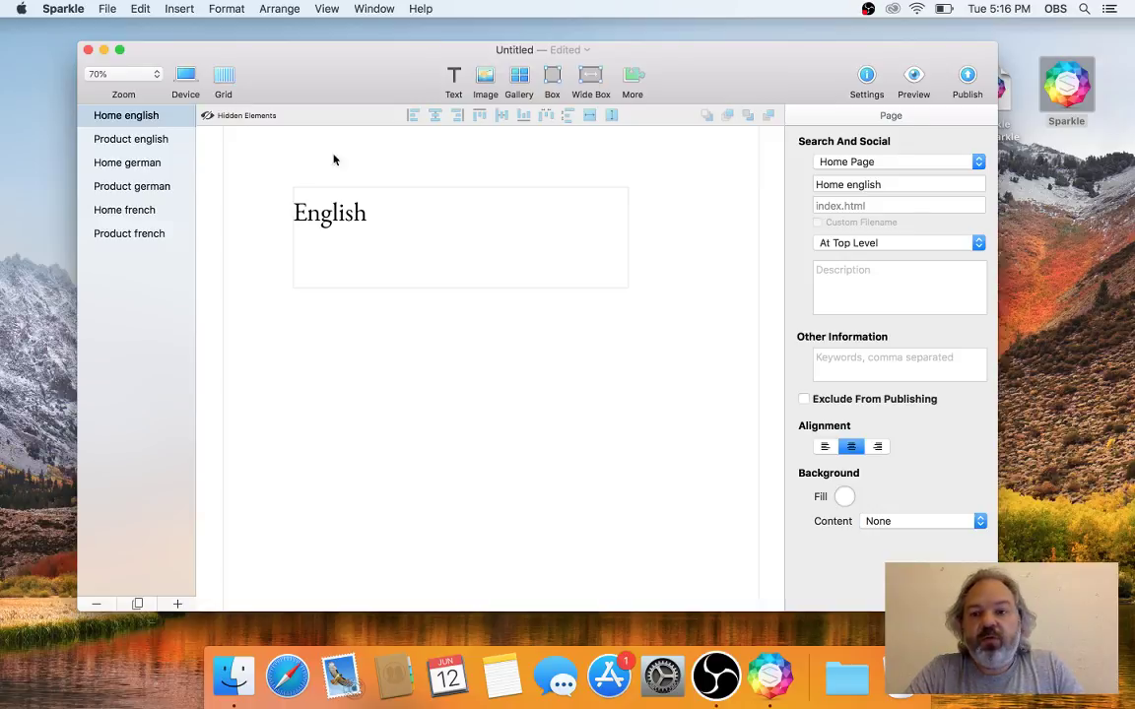
click(863, 79)
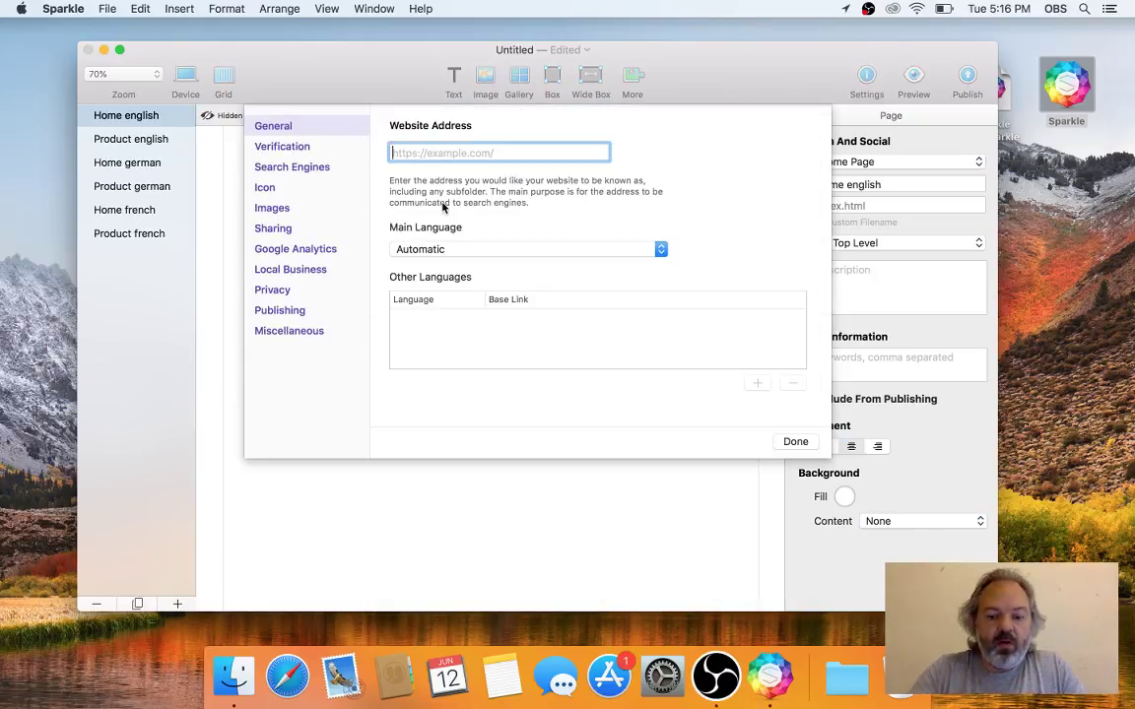
text(mywebsite.om)
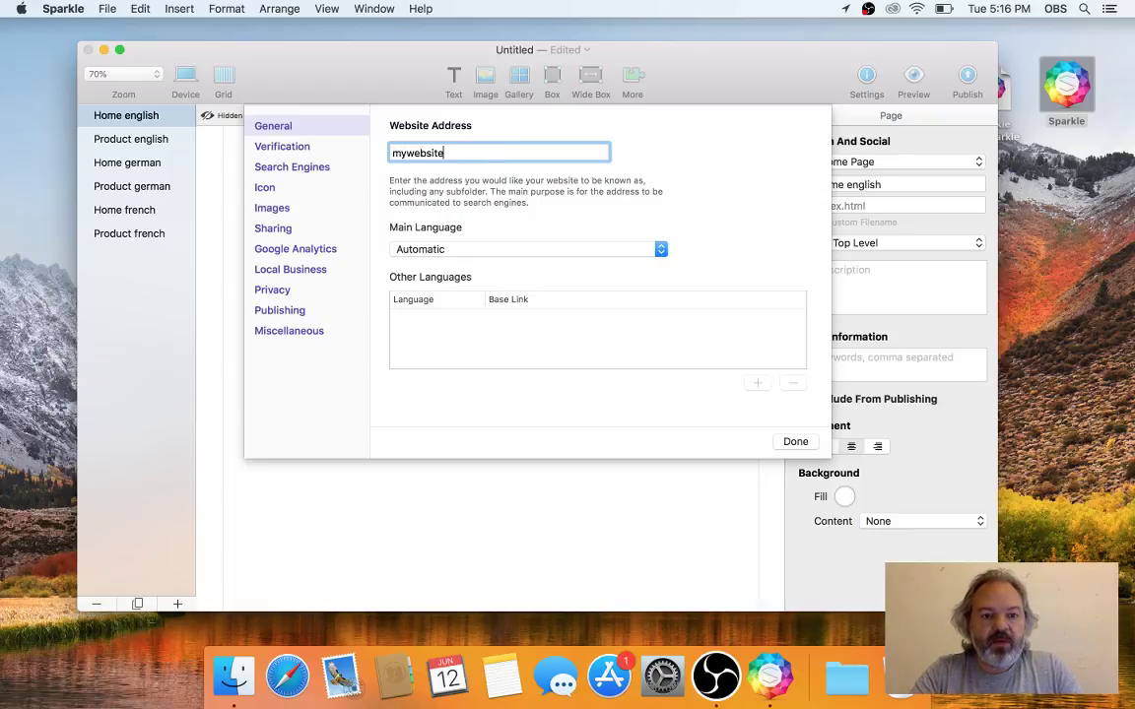
key(BackSpace)
key(BackSpace)
text(com)
key(Return)
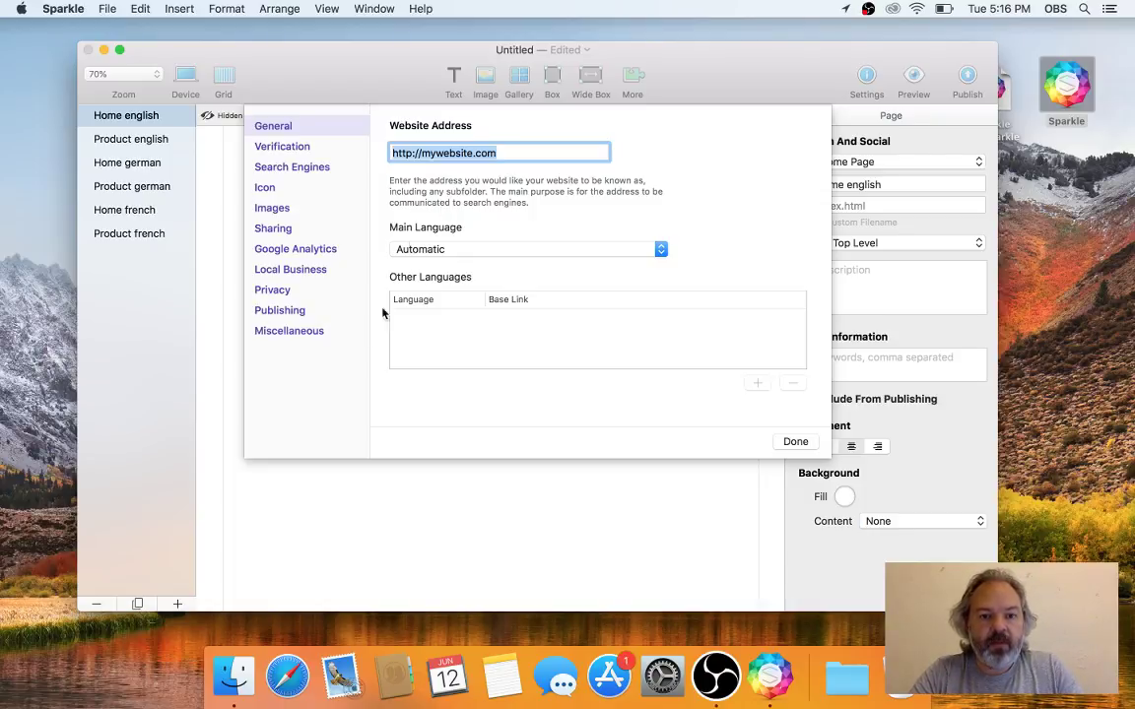
click(480, 258)
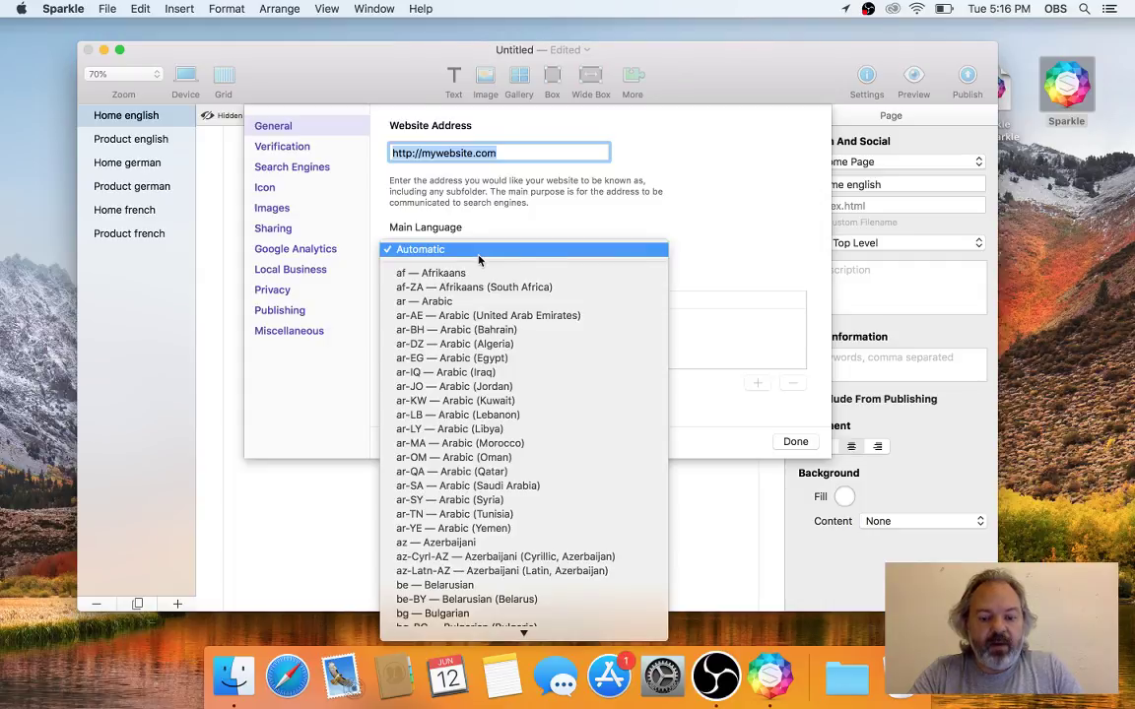
text(en — English)
key(Return)
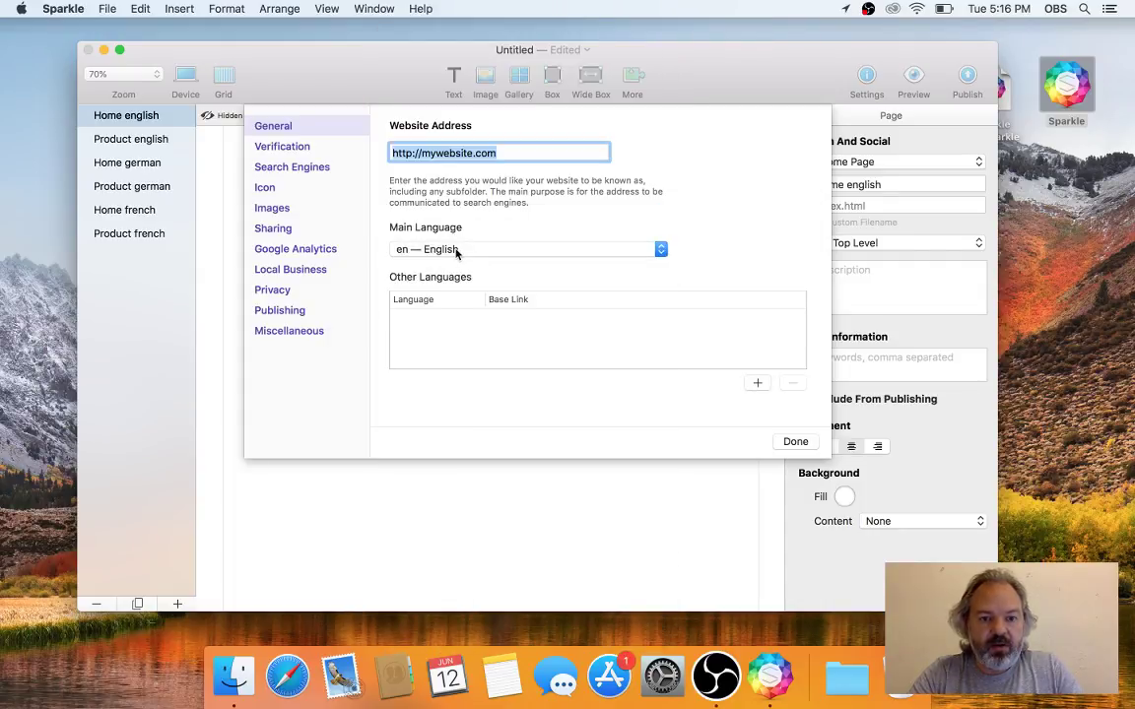
click(481, 250)
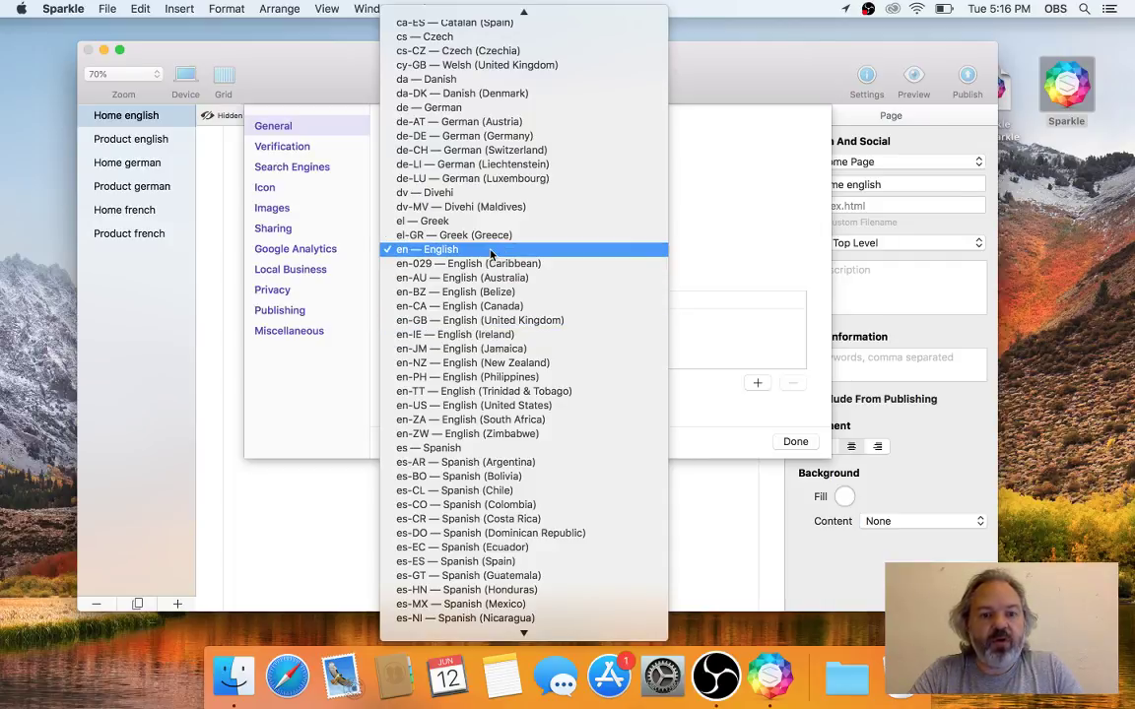
scroll(490, 254, down, 15)
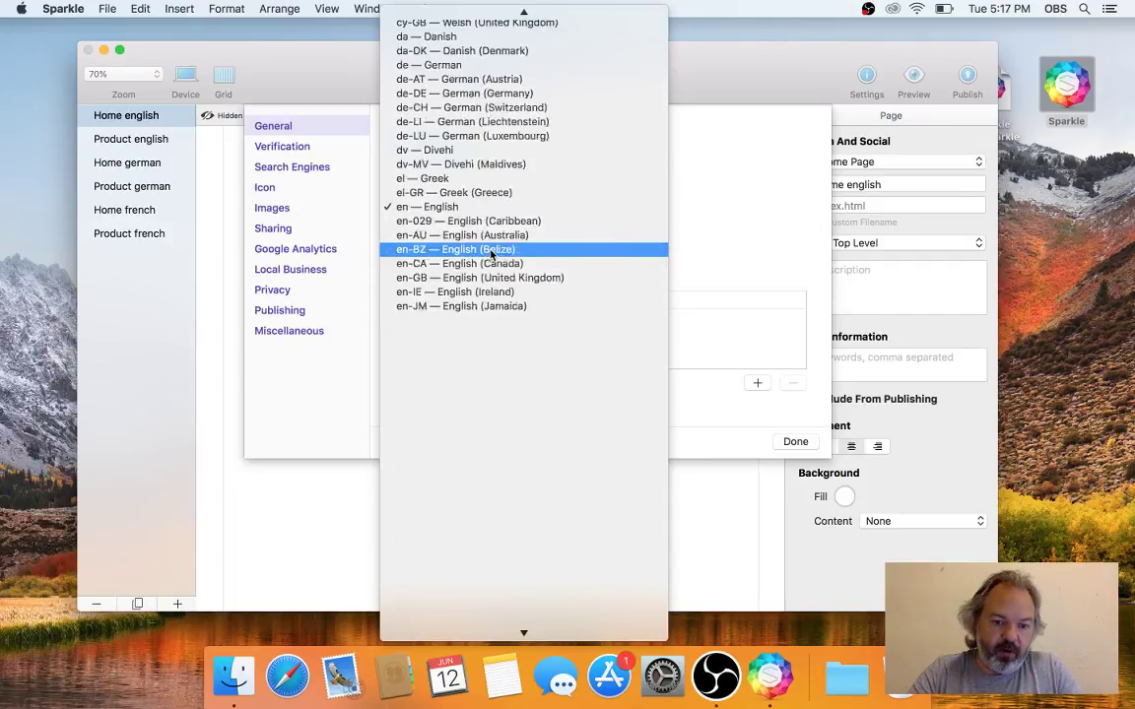
scroll(490, 254, up, 17)
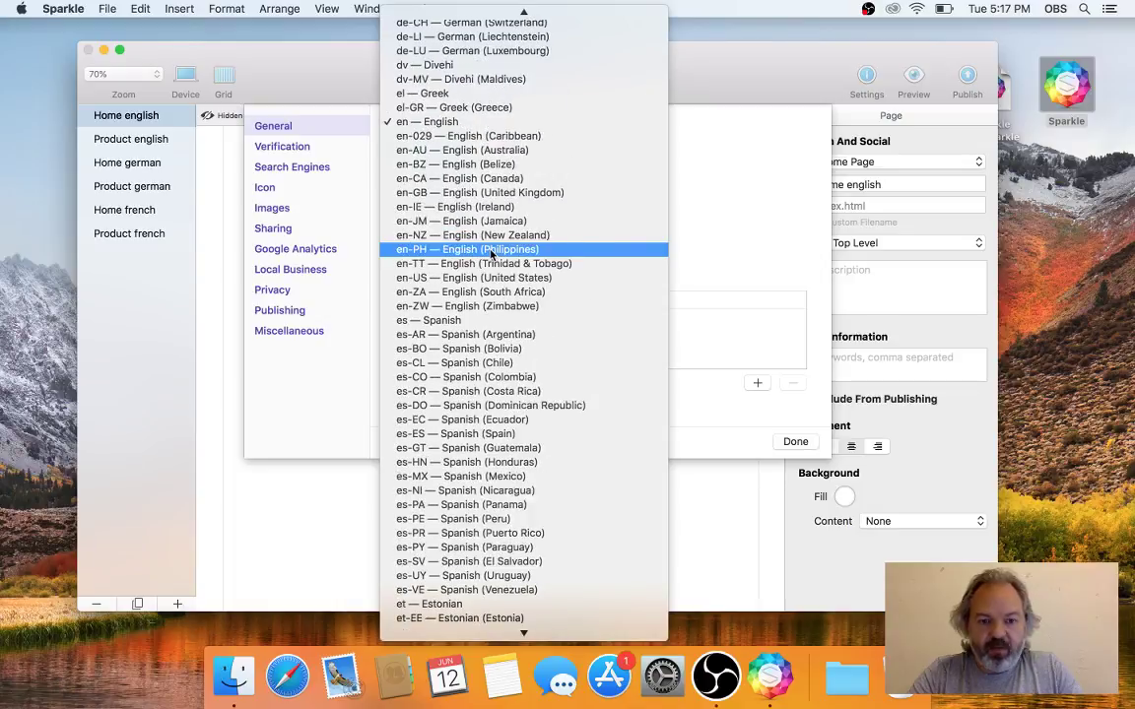
click(478, 320)
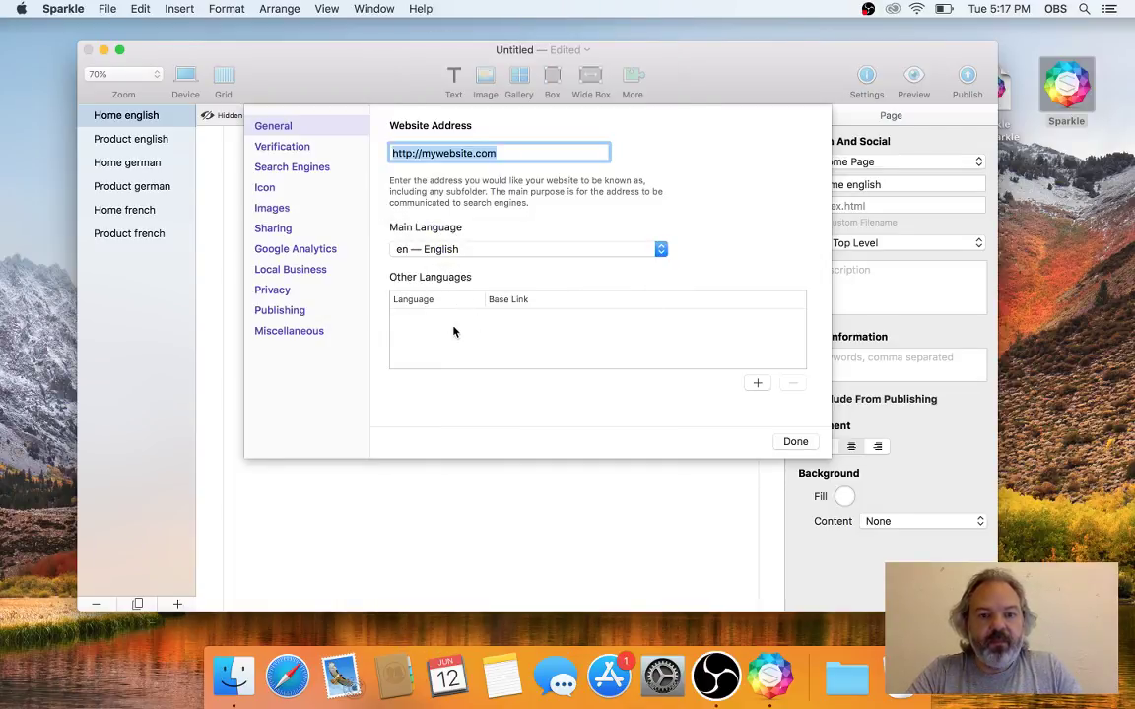
- Add de — German as another site language with base link mywebsite.com
click(759, 383)
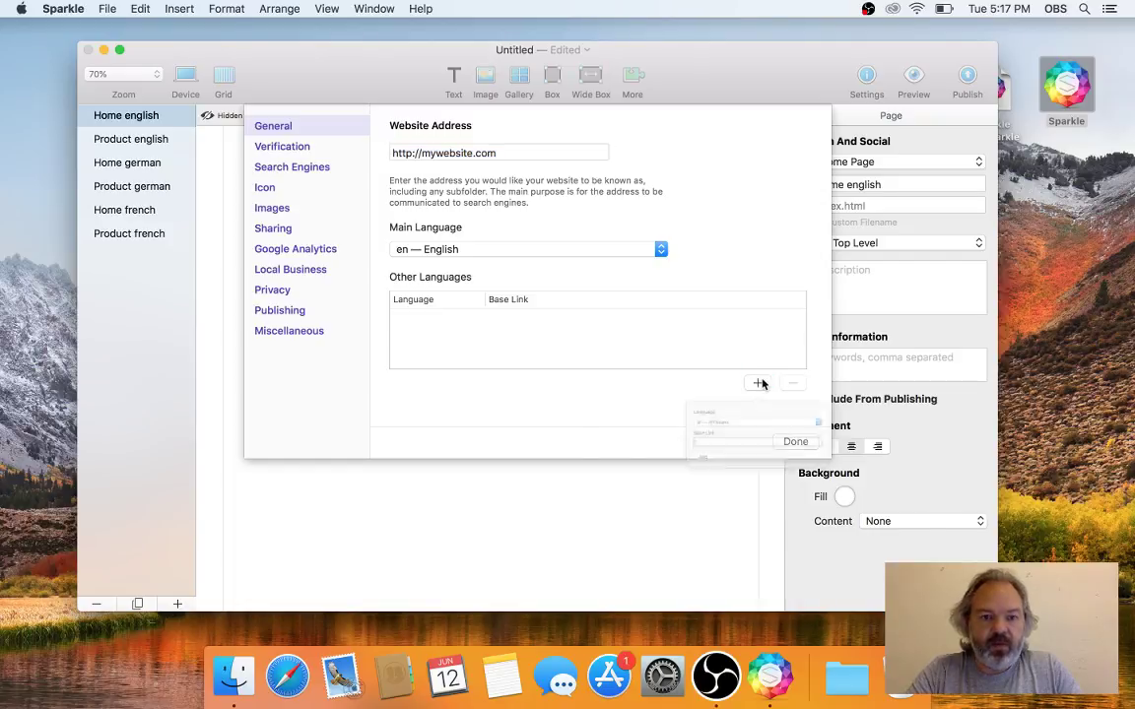
click(693, 451)
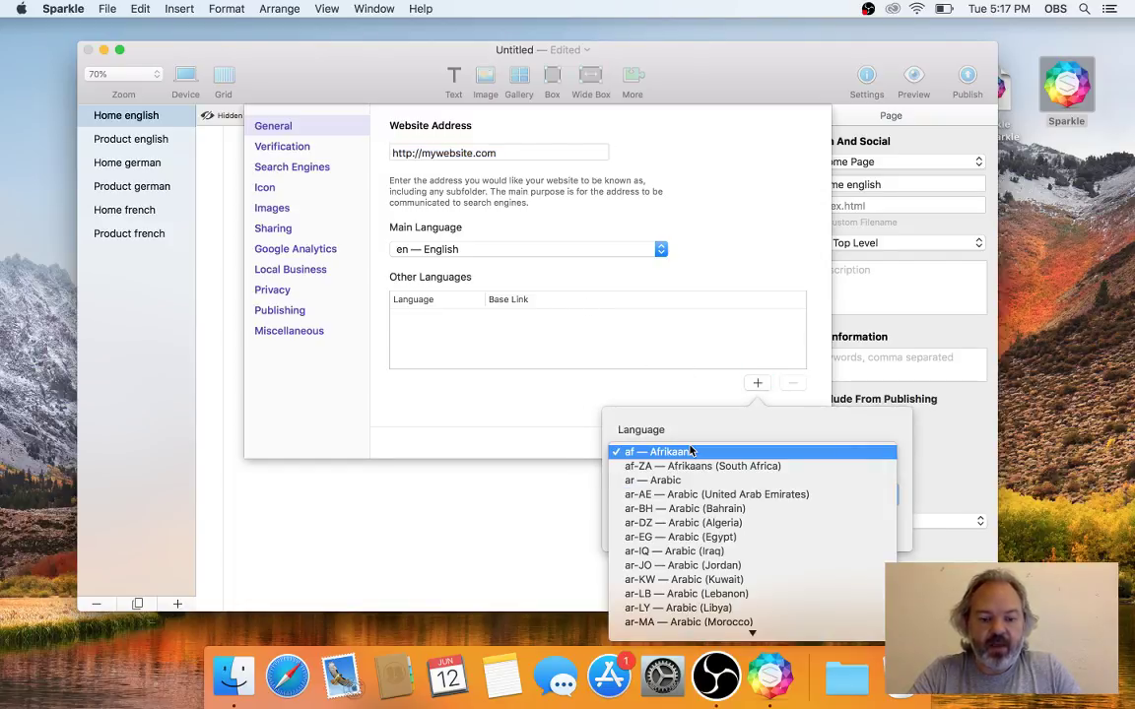
text(de)
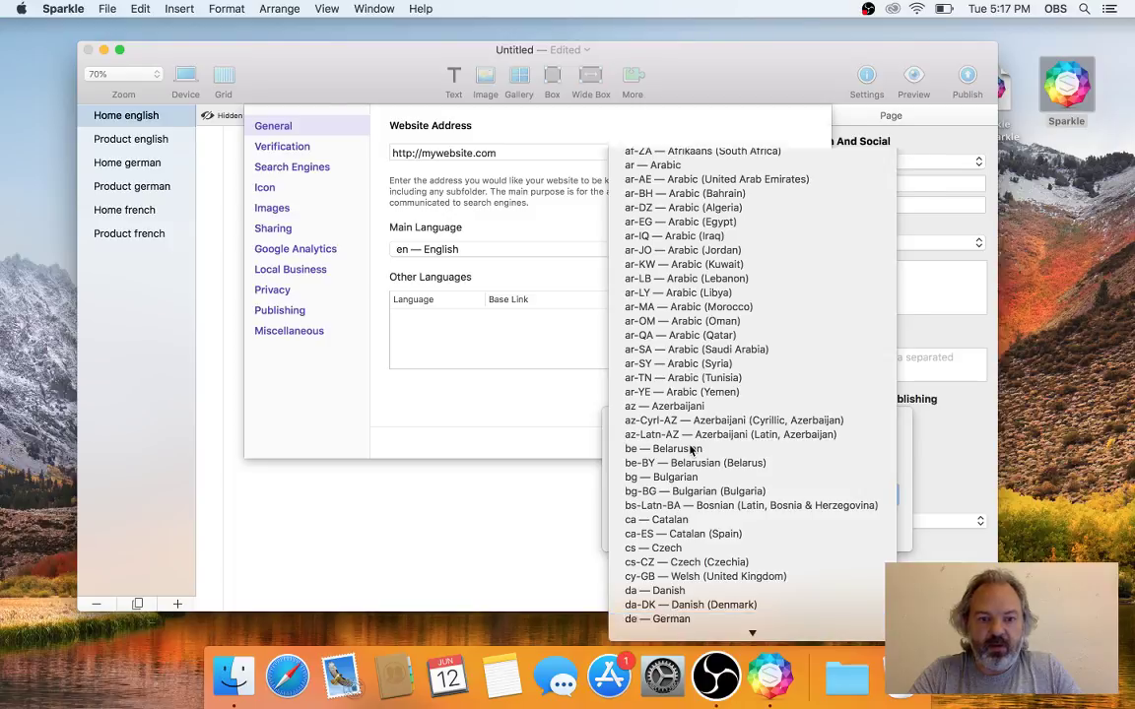
key(Return)
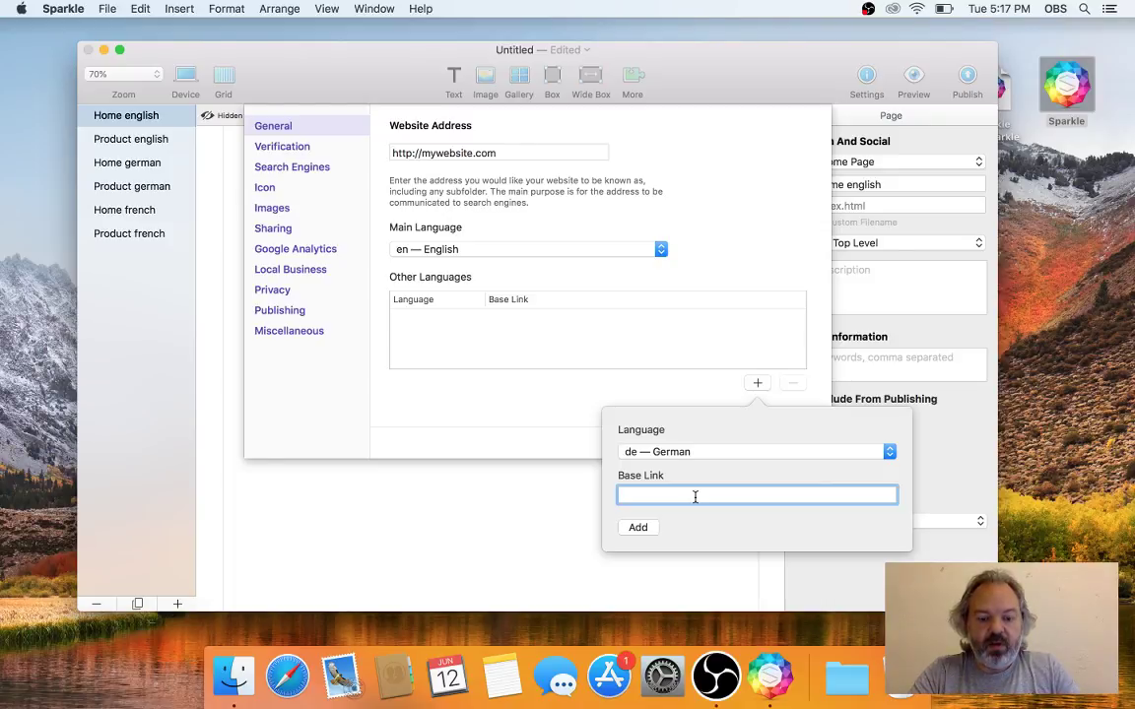
text(mywebsite)
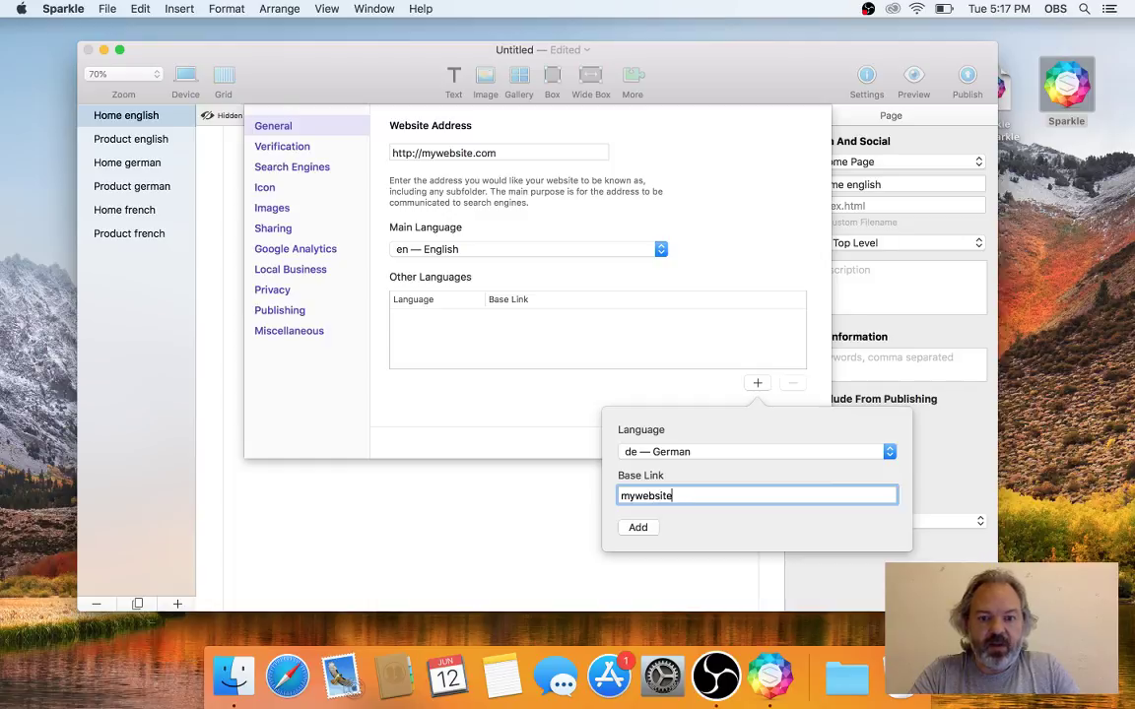
text(.com)
click(641, 528)
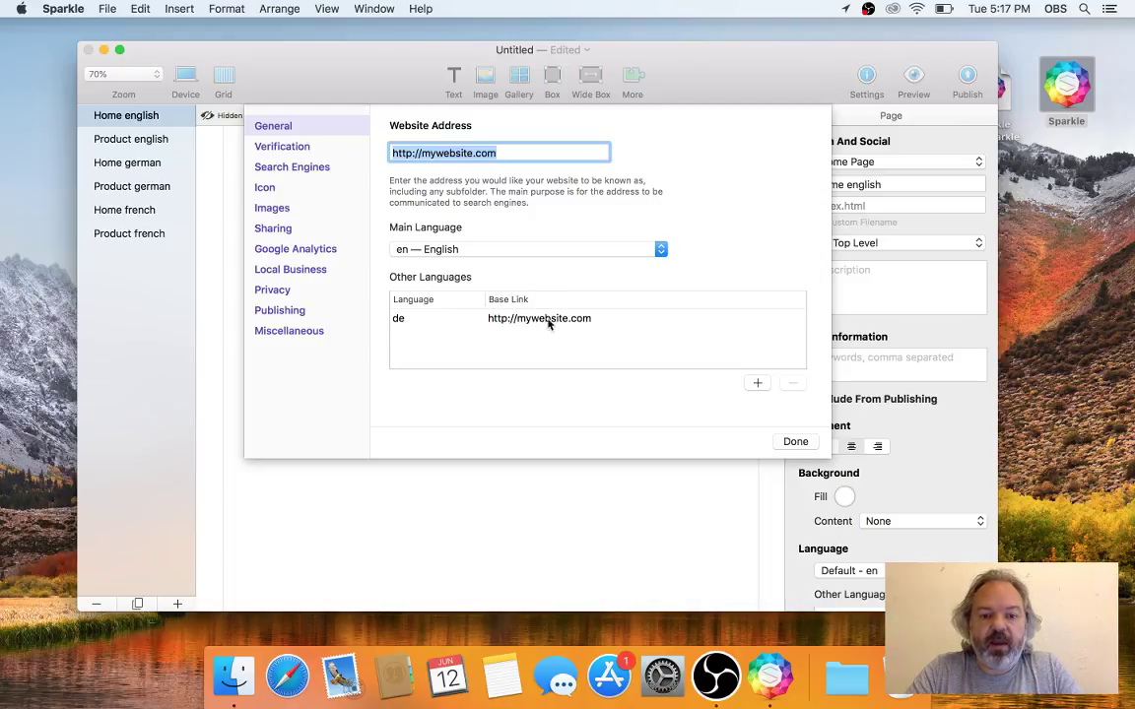
click(756, 383)
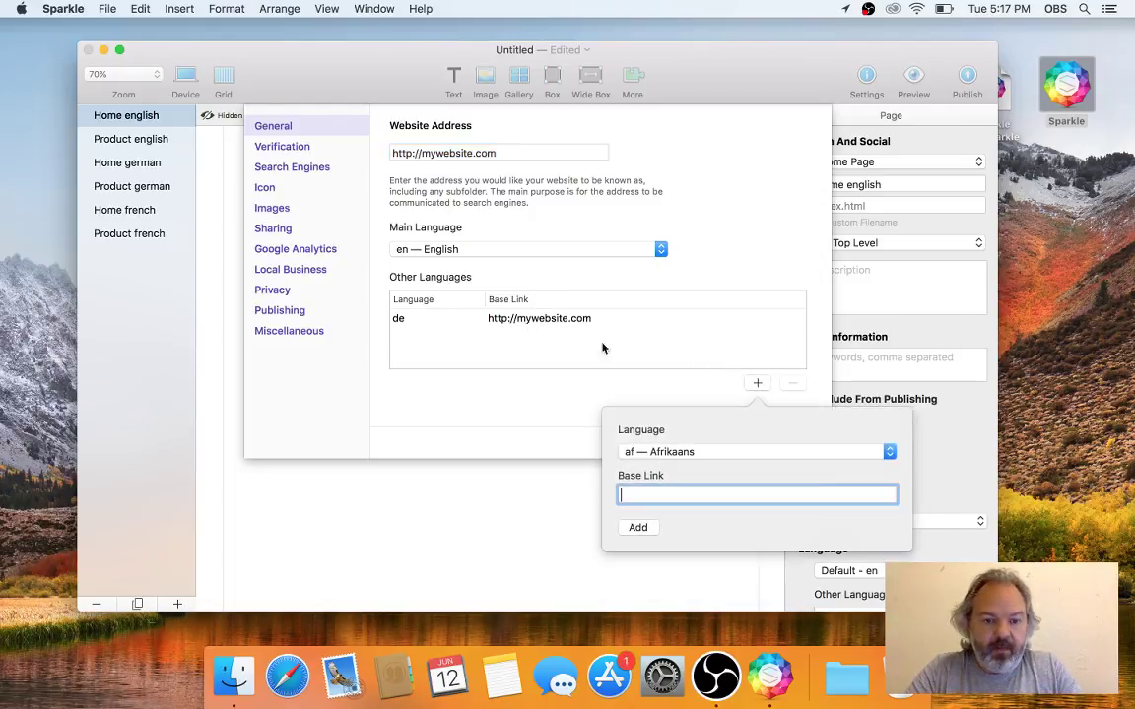
- Add fr — French with base link mywebsite.com and close the site settings
click(682, 452)
text(fr)
key(Return)
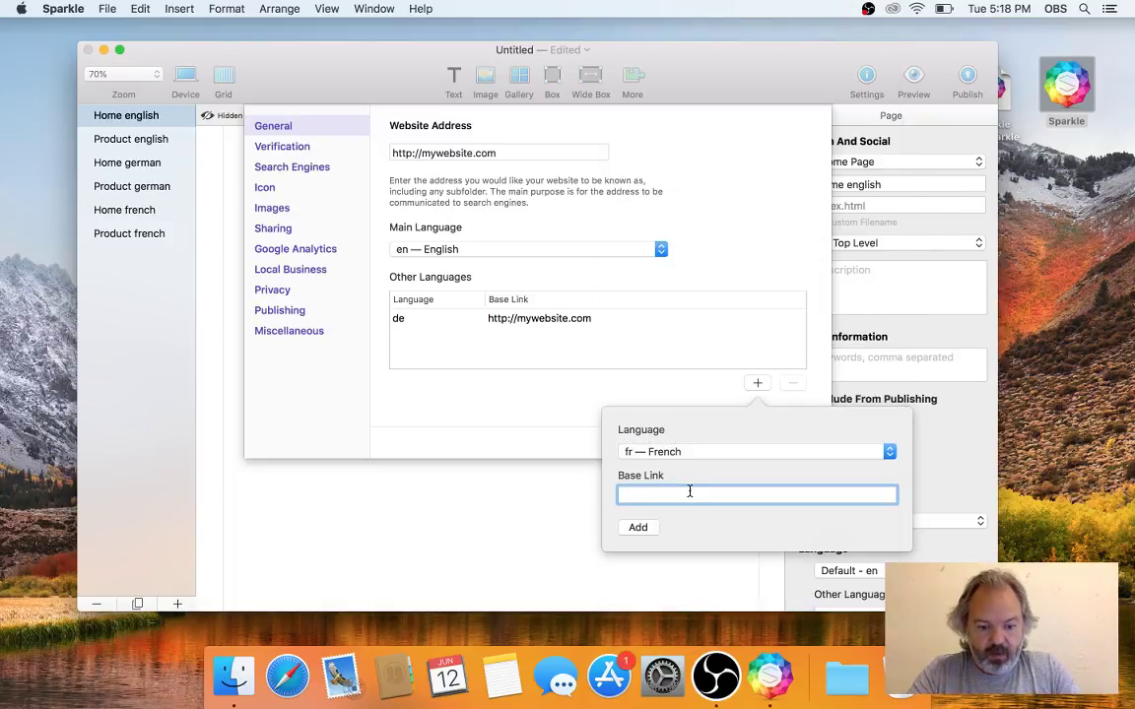
text(mywebsite.)
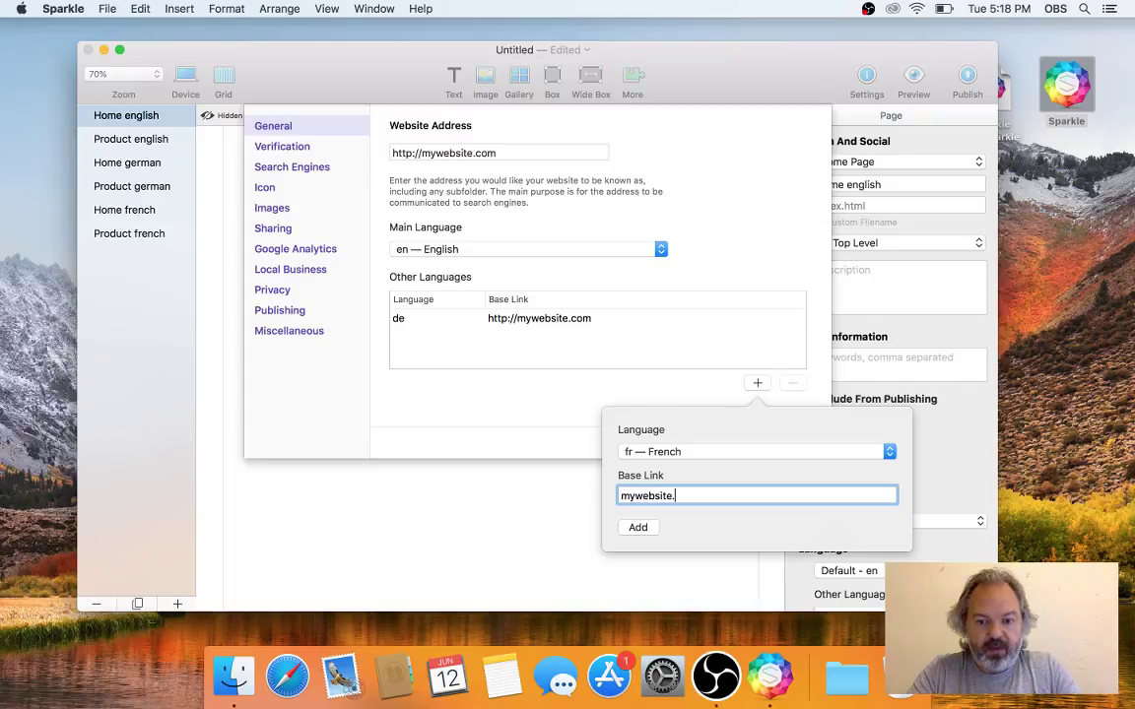
text(com)
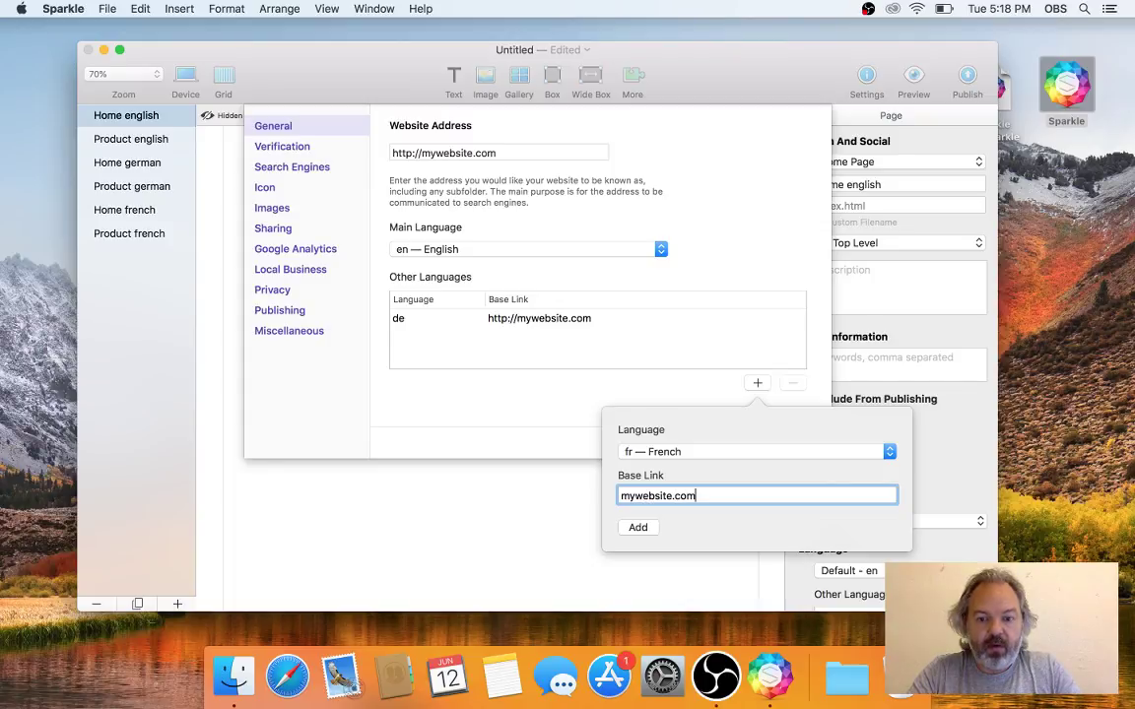
click(639, 529)
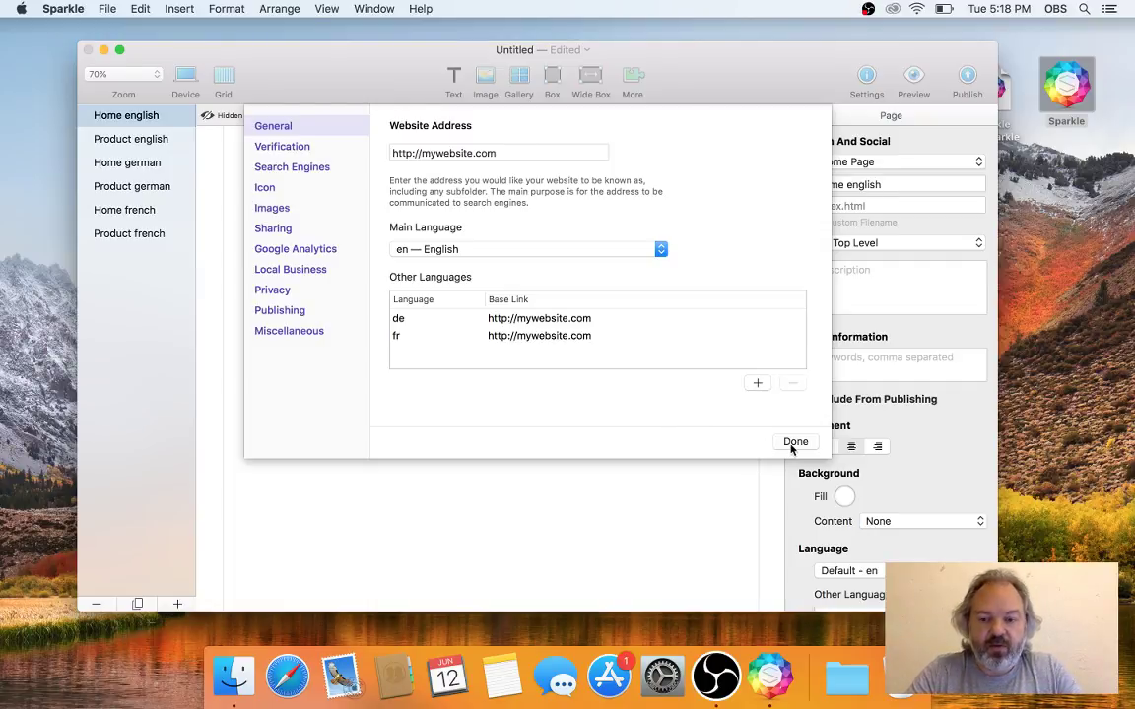
click(792, 443)
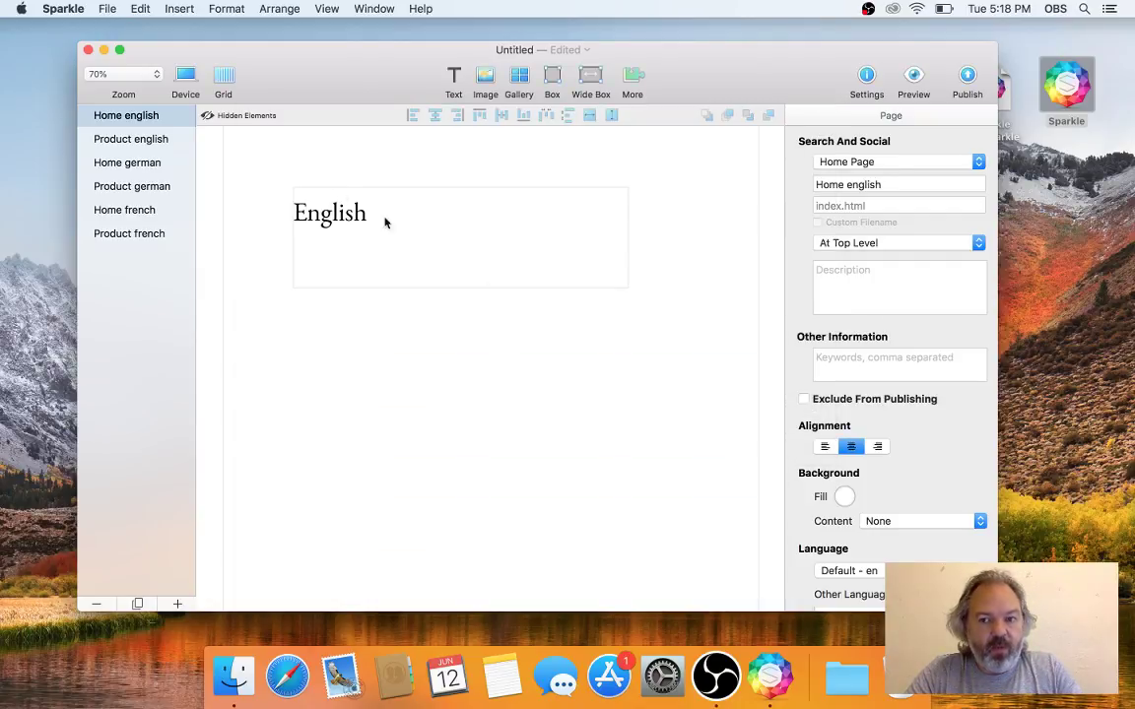
- Check the Language section for Home german, then Home english (Default - en, plus de and fr)
scroll(800, 469, down, 4)
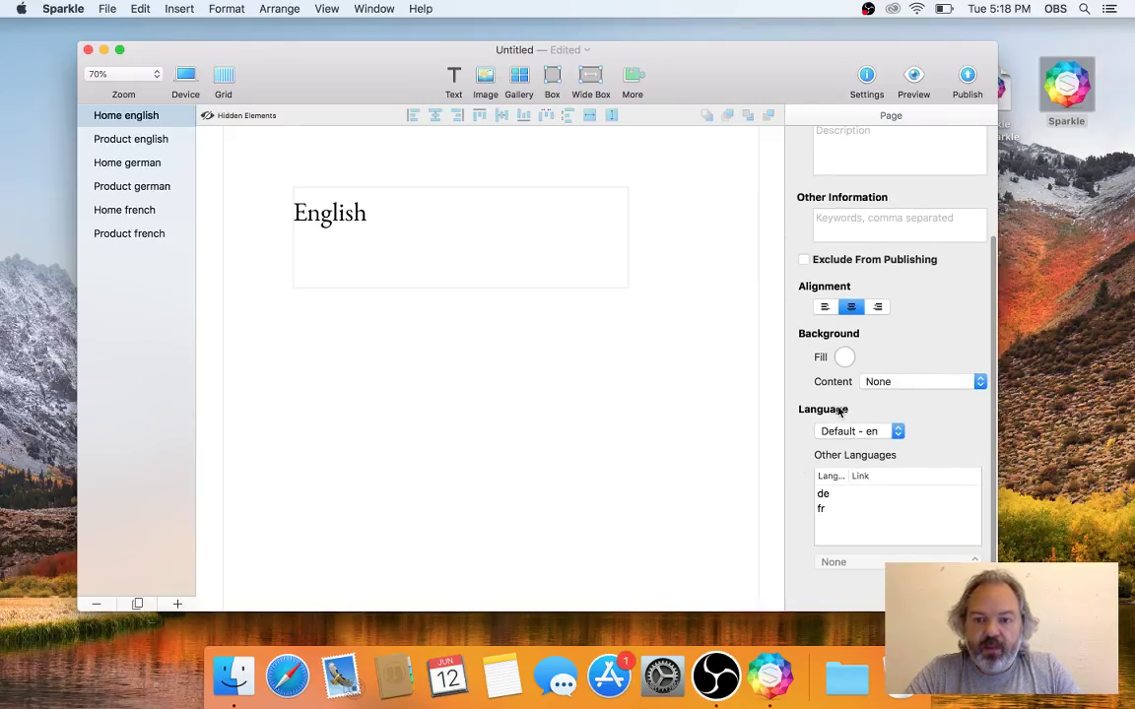
scroll(838, 412, up, 4)
scroll(852, 430, down, 4)
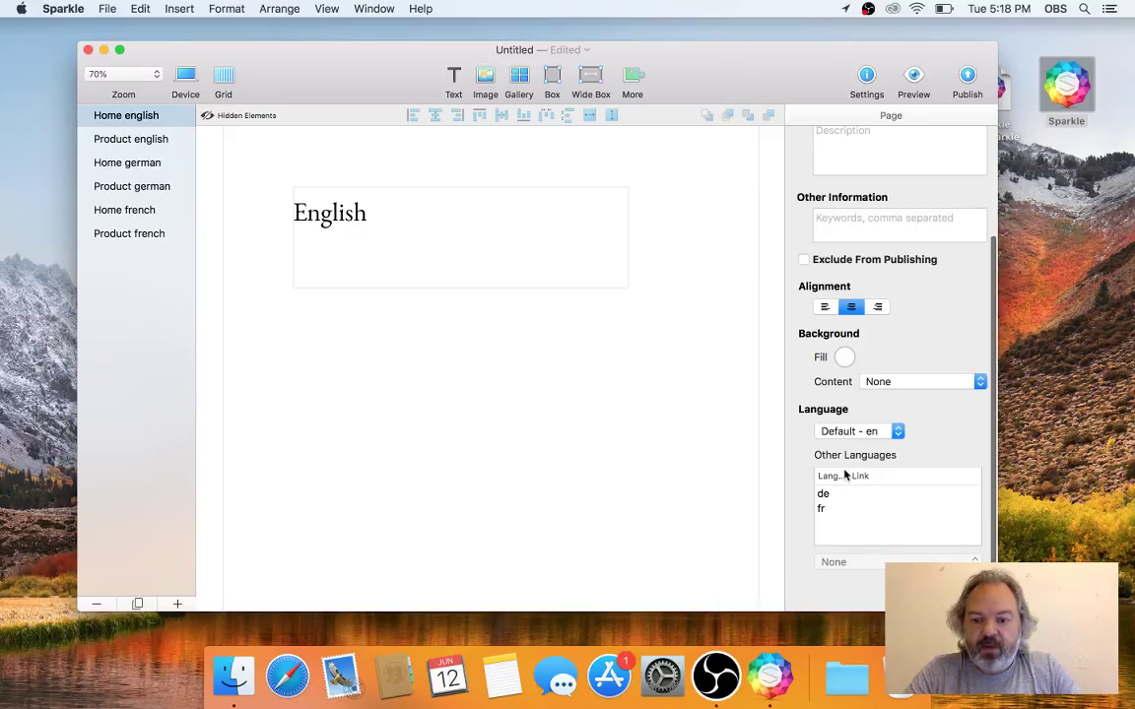
click(177, 164)
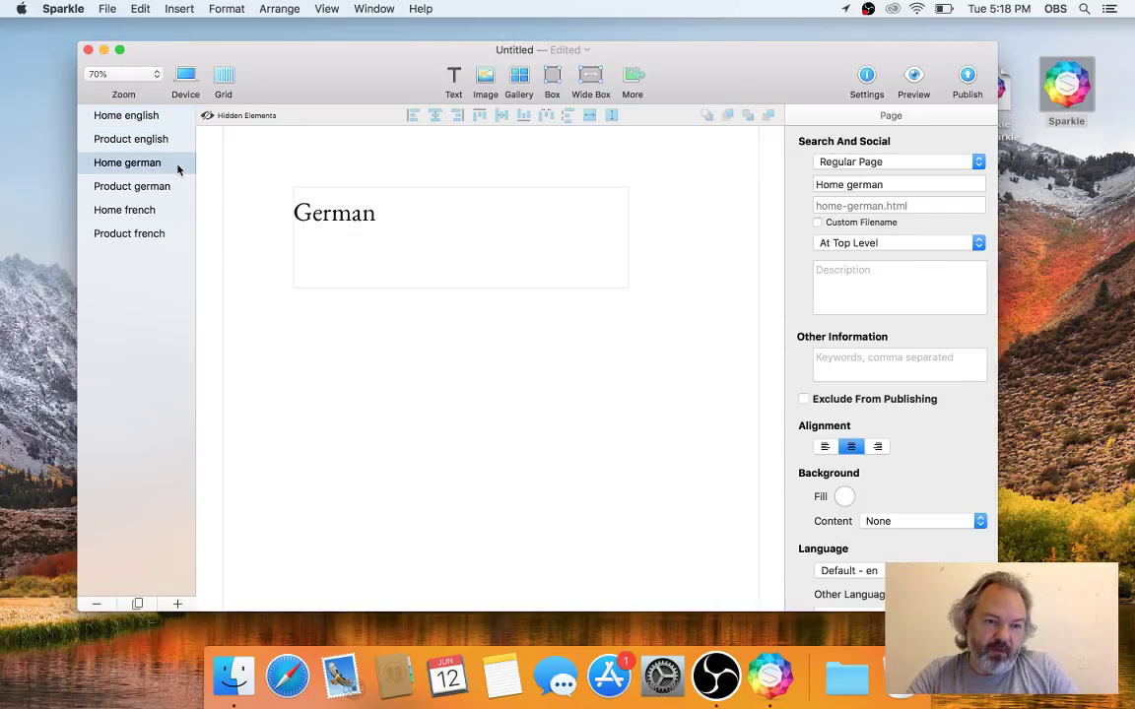
scroll(954, 522, down, 5)
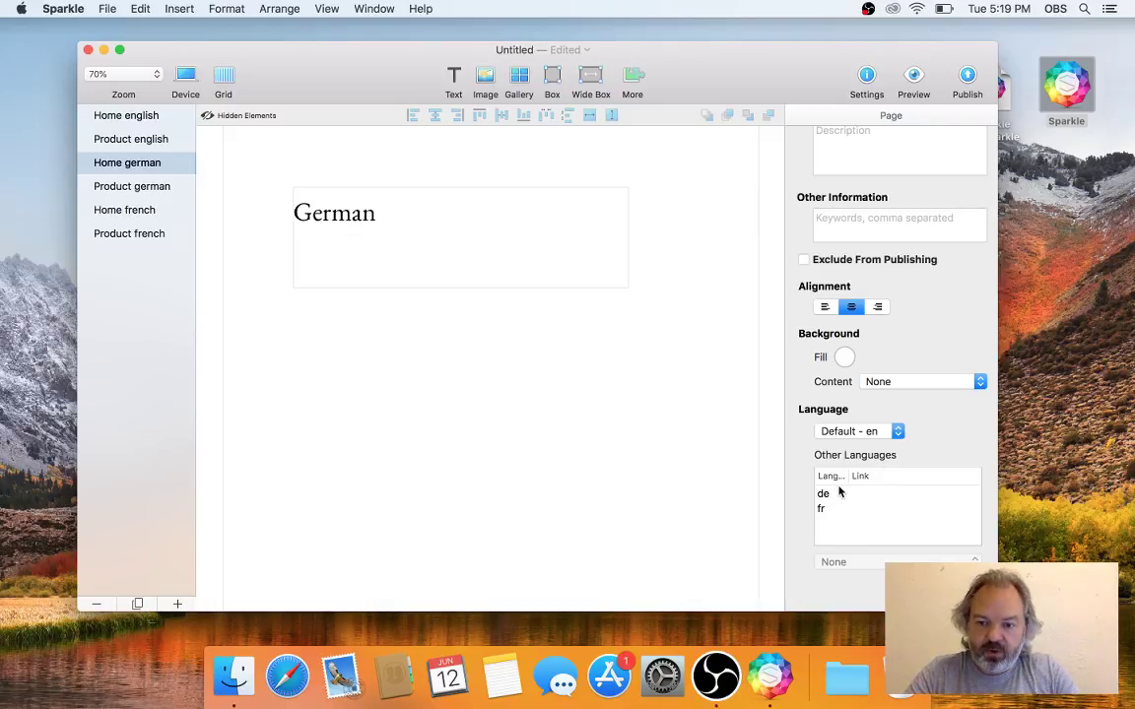
click(125, 115)
scroll(869, 532, down, 5)
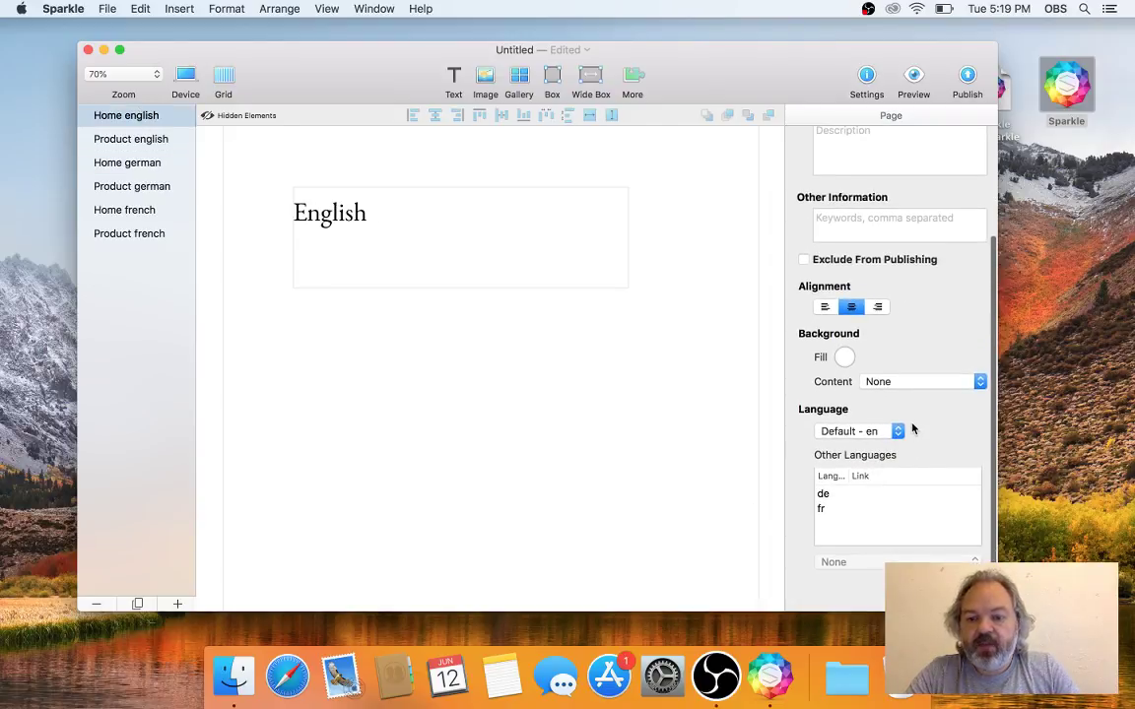
- Link the de language entry to the Home german page in this website
click(867, 495)
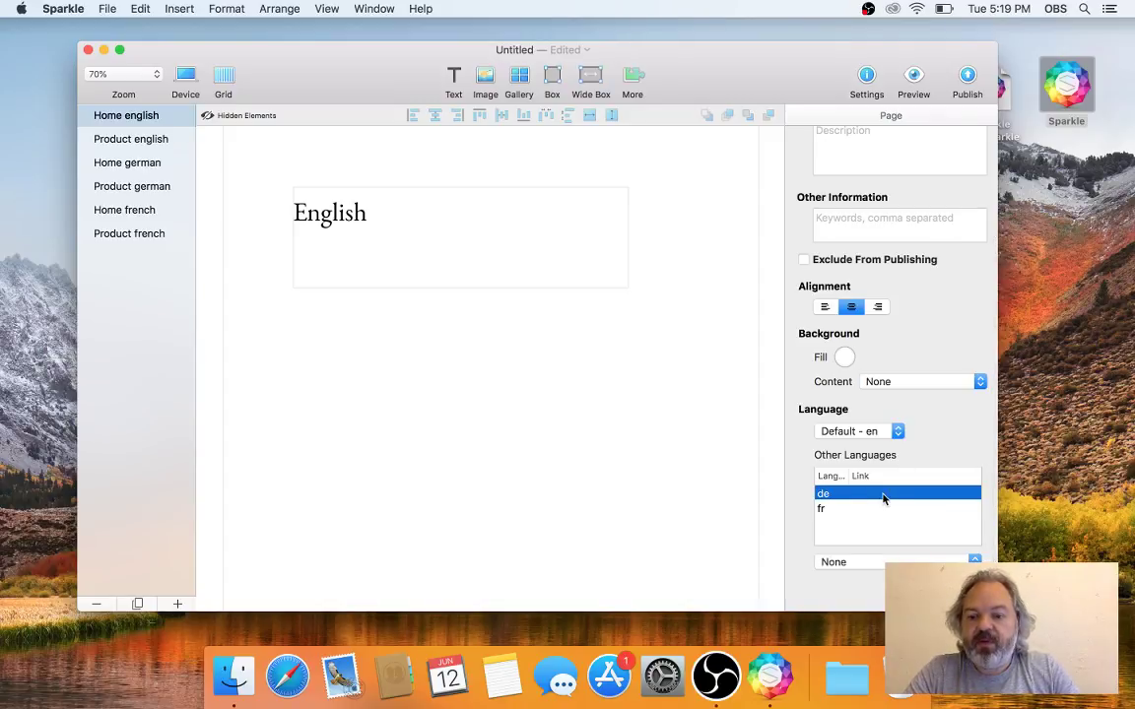
click(860, 563)
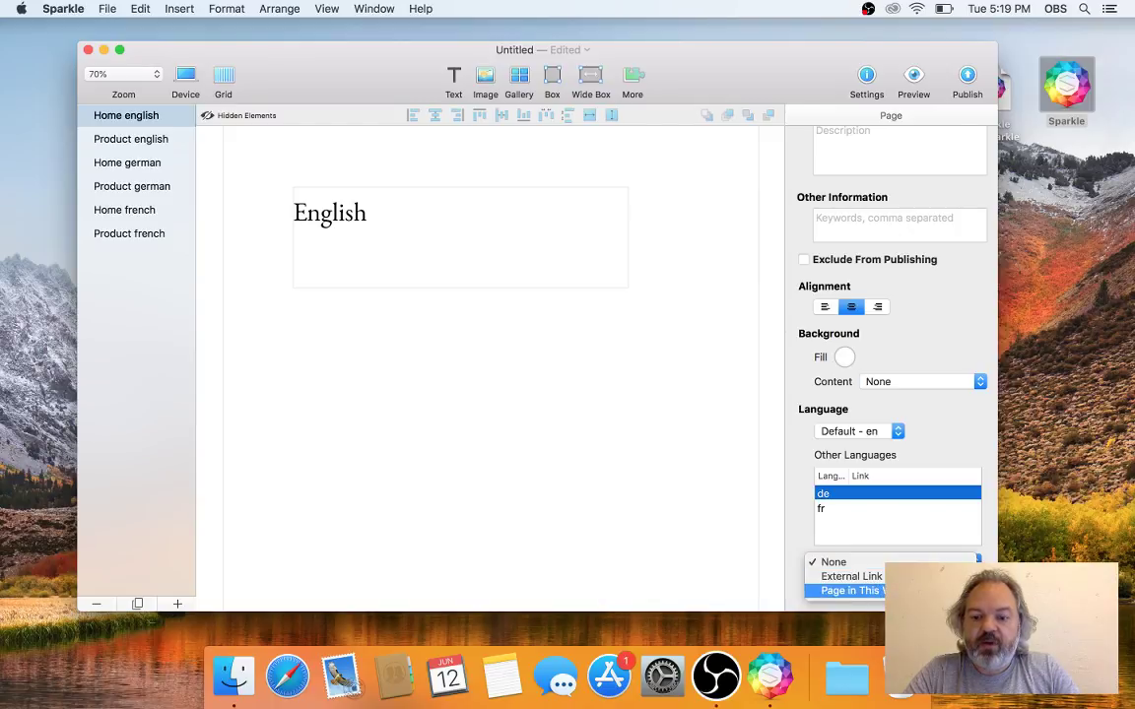
click(852, 590)
click(857, 588)
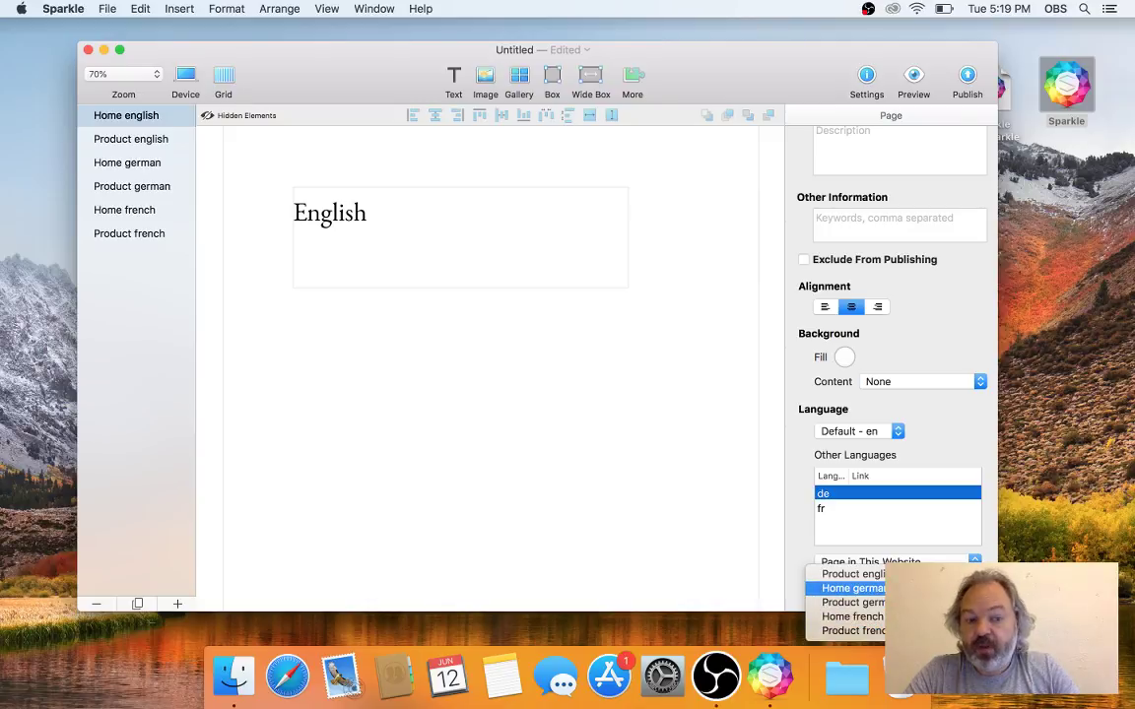
click(853, 588)
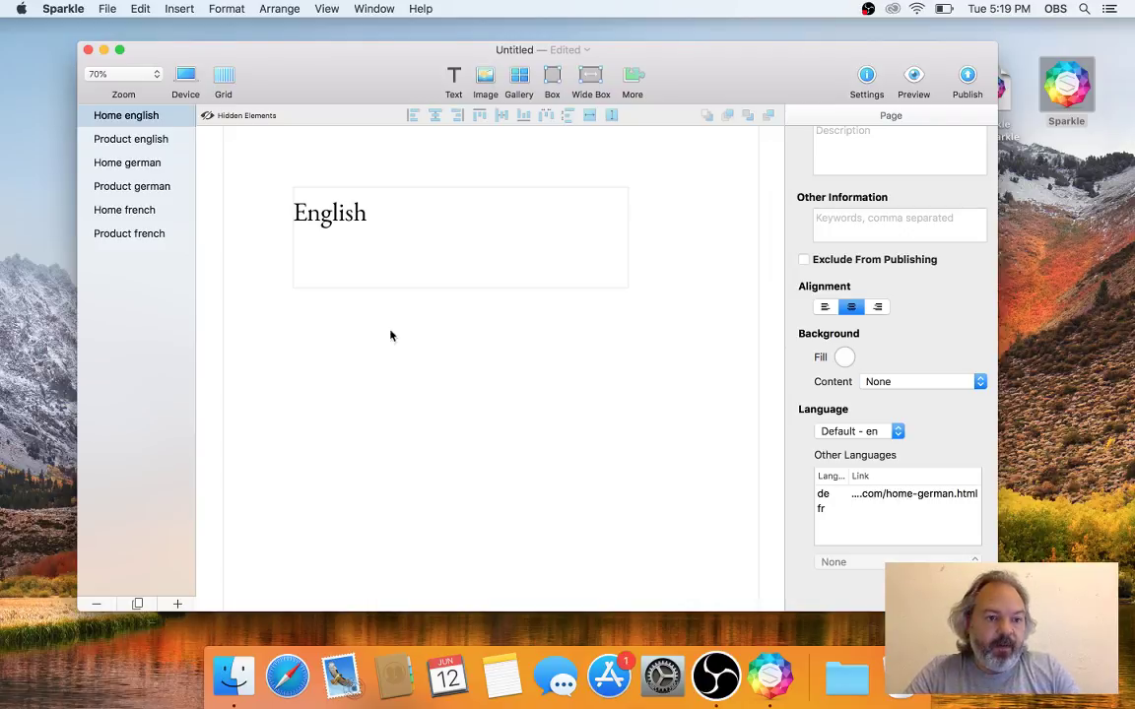
- Check Home german's language settings (de, with en linked to index.html), then return to Home english
click(150, 162)
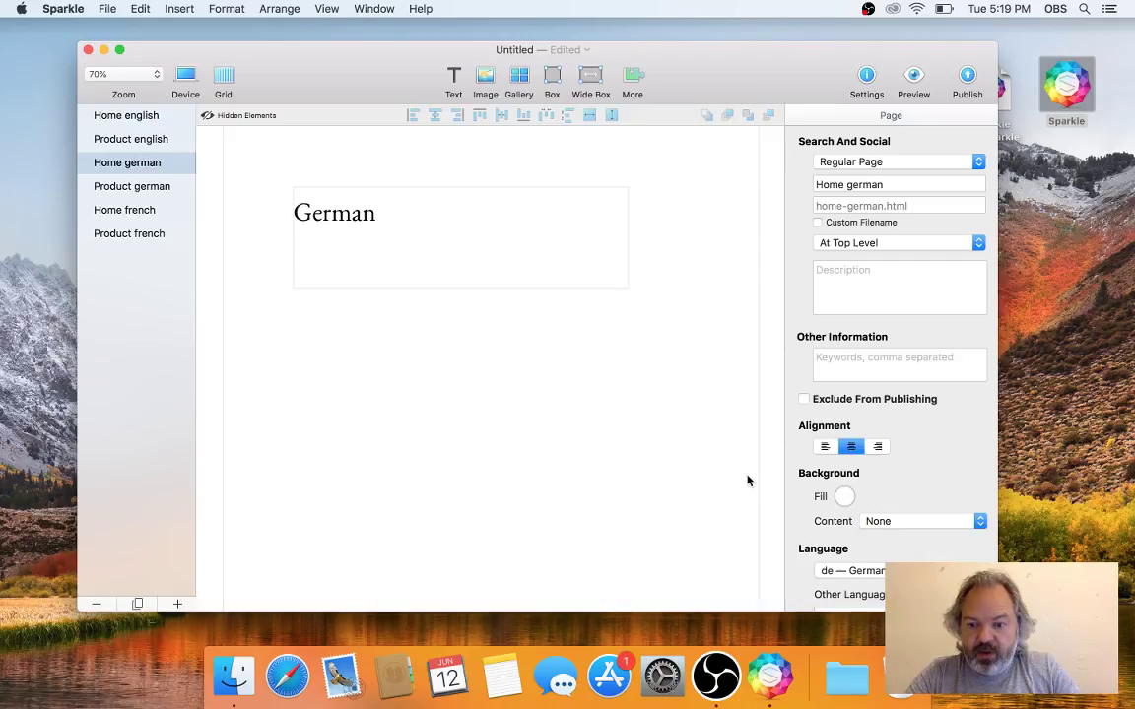
scroll(788, 463, down, 3)
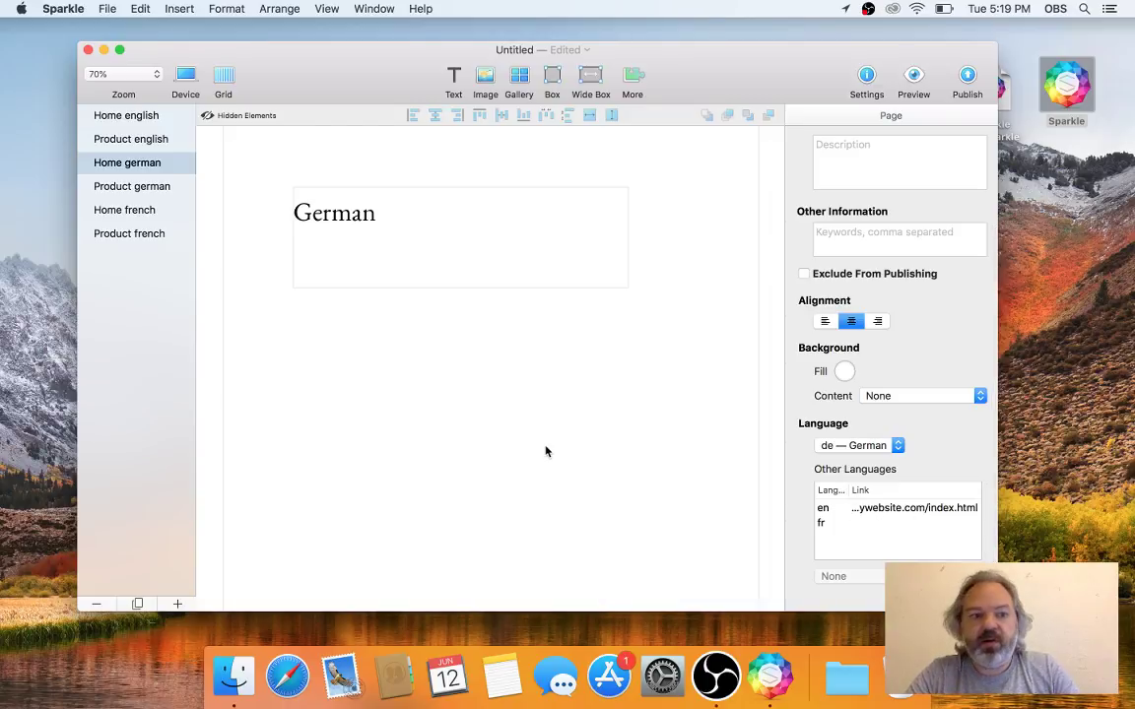
click(147, 116)
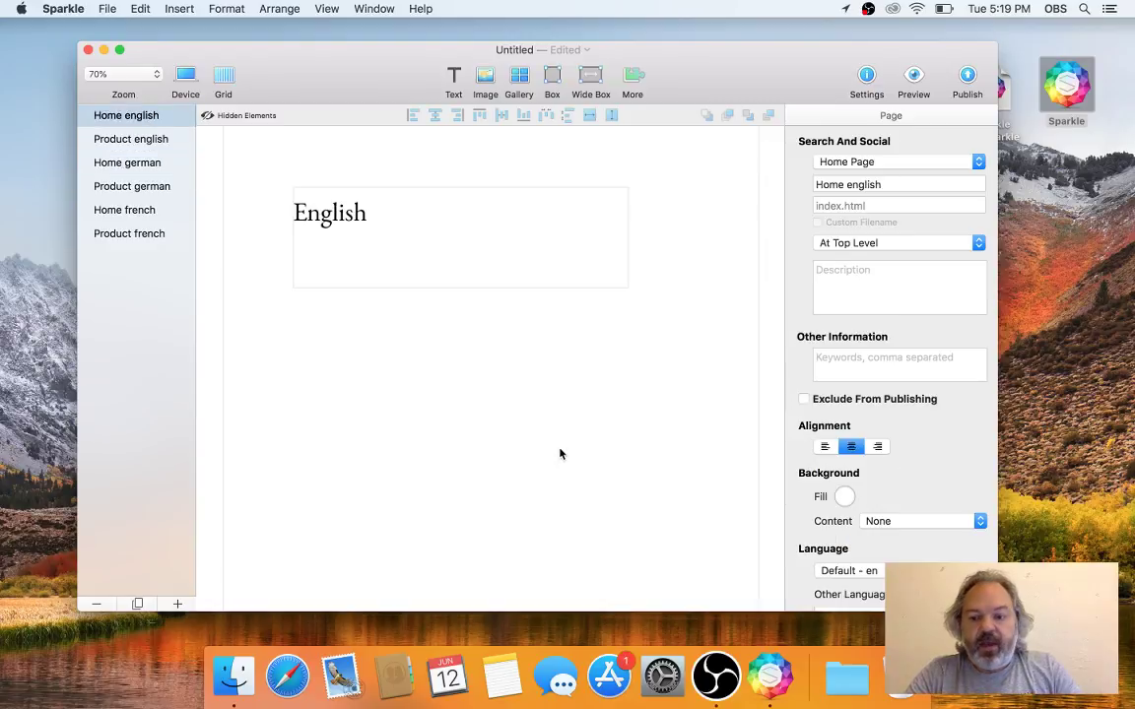
- Link Home english's fr entry to the Home french page (home-french.html) and verify it
scroll(820, 554, down, 5)
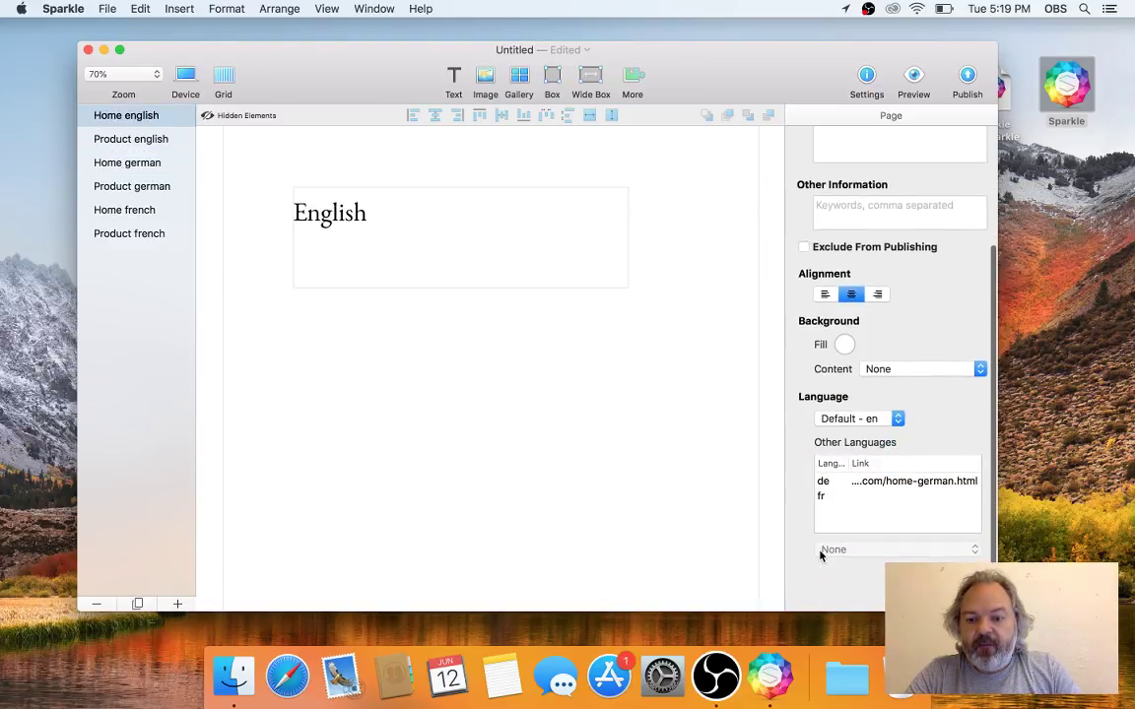
click(879, 508)
click(877, 561)
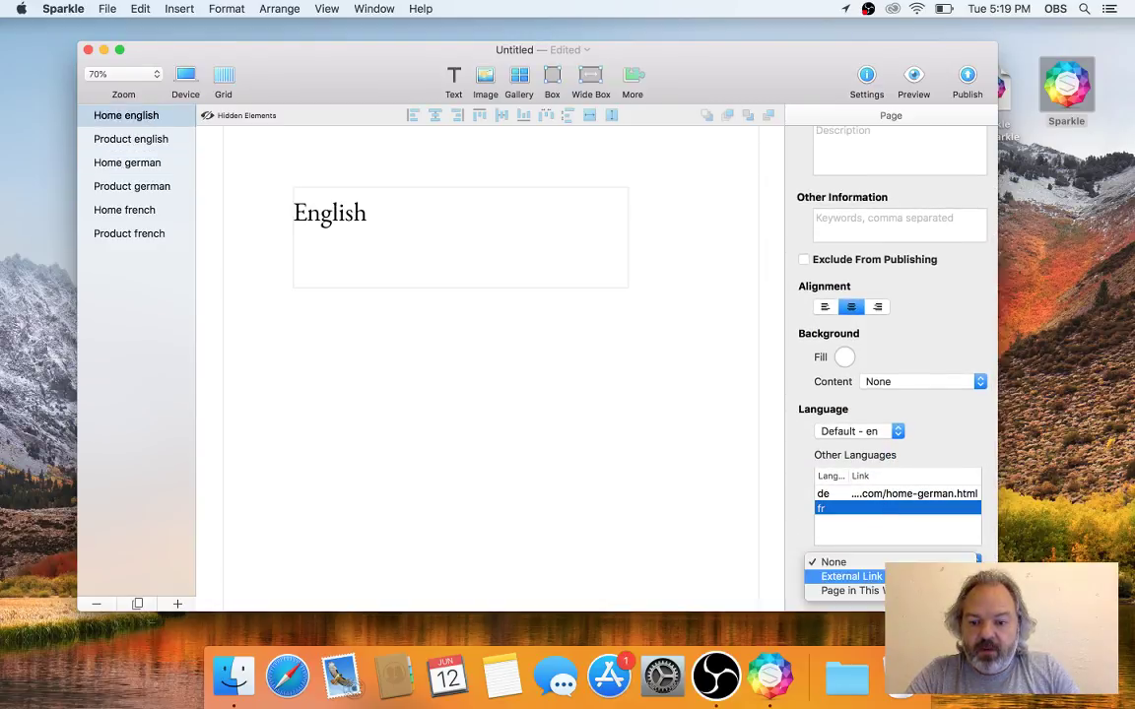
click(846, 590)
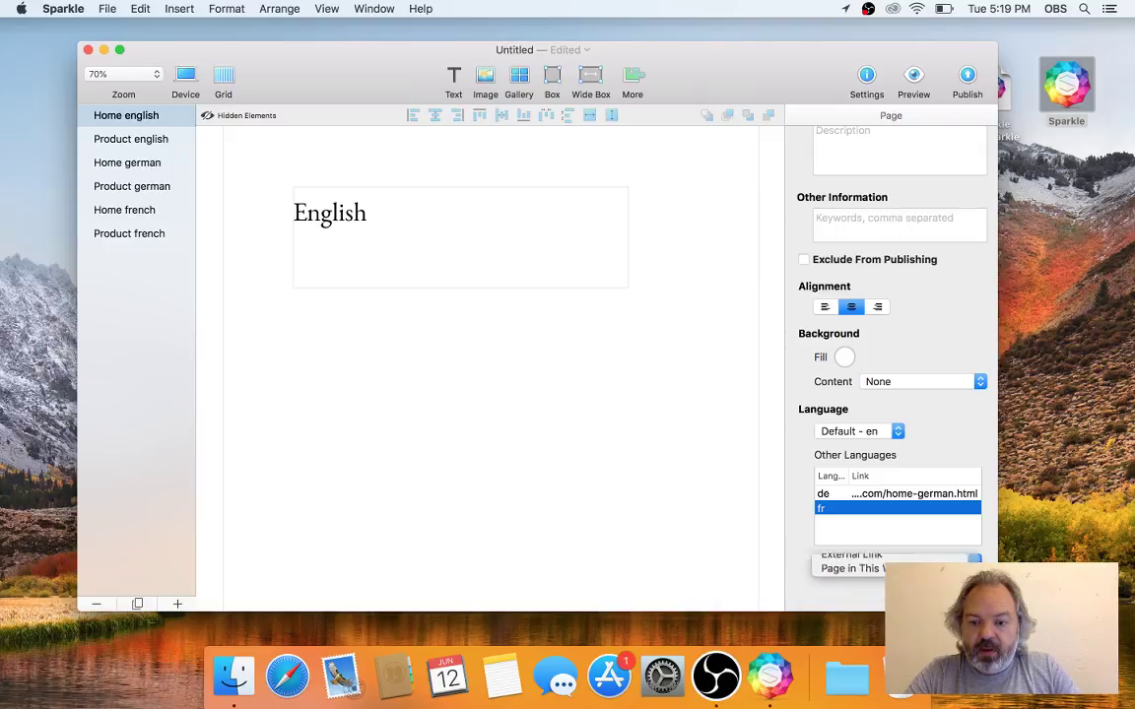
click(856, 585)
click(867, 614)
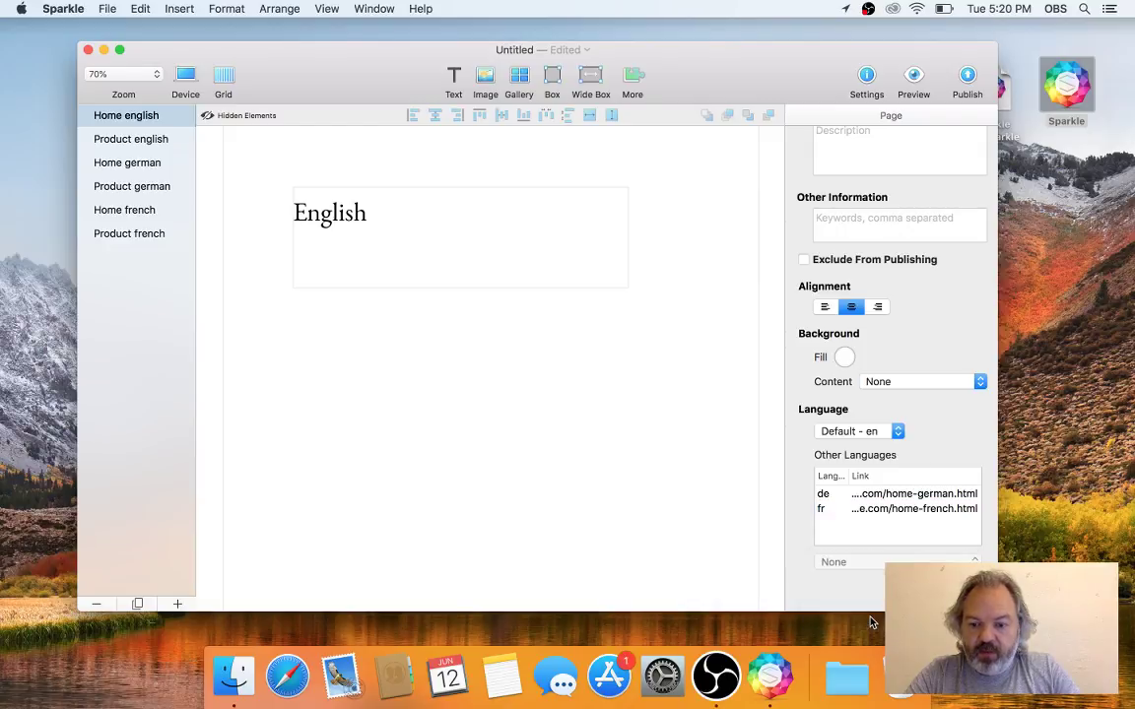
click(874, 506)
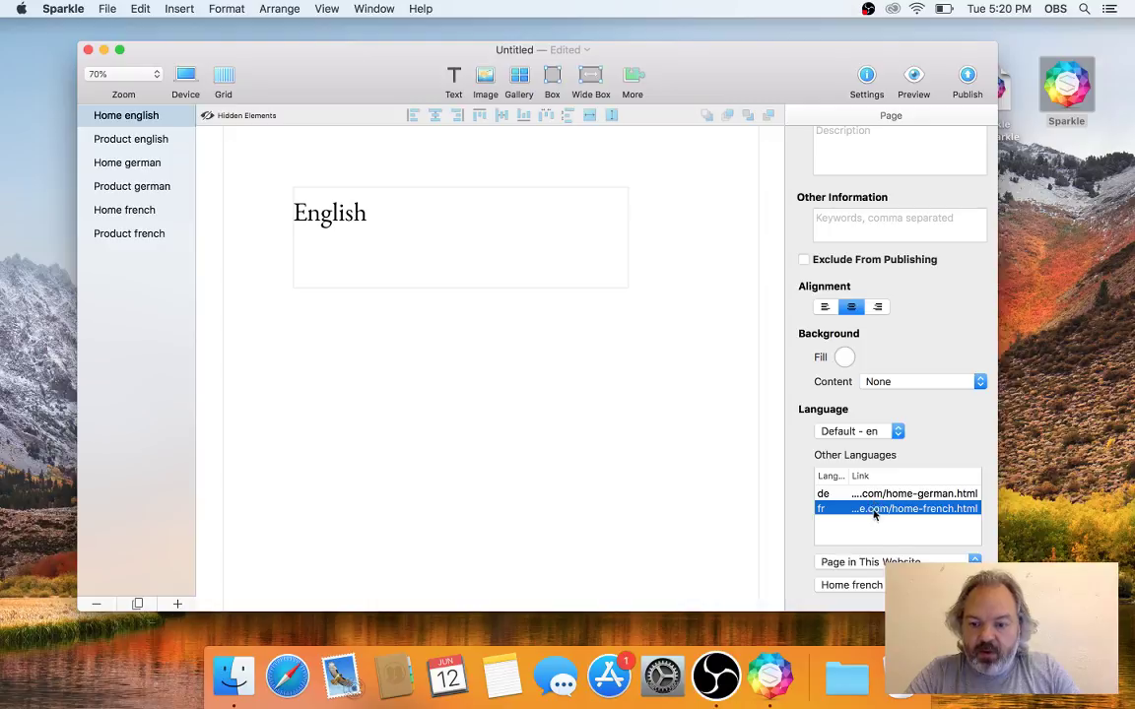
click(853, 585)
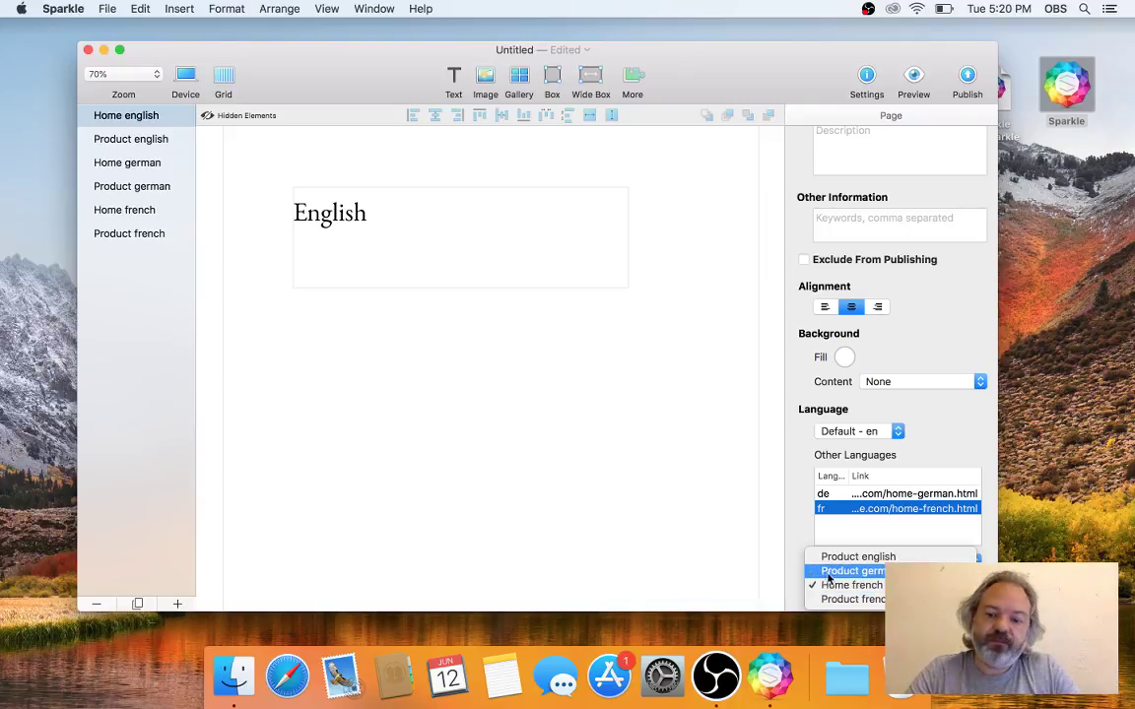
click(782, 578)
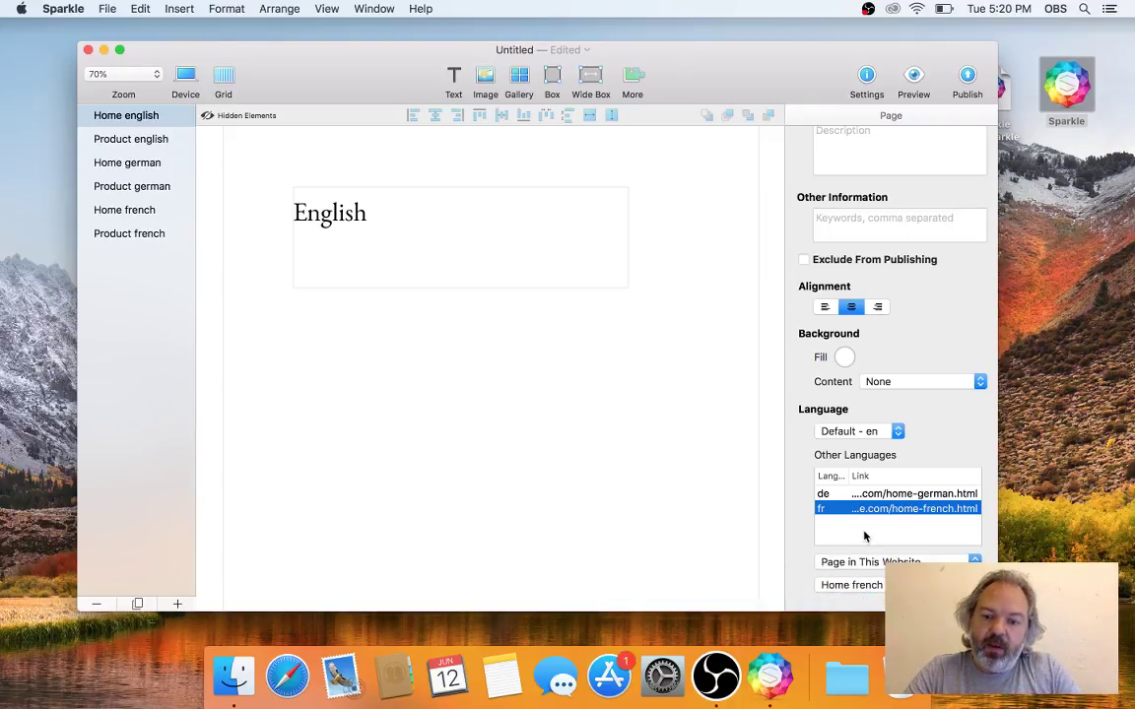
- Open Product english and link its de entry to the Product german page
click(154, 214)
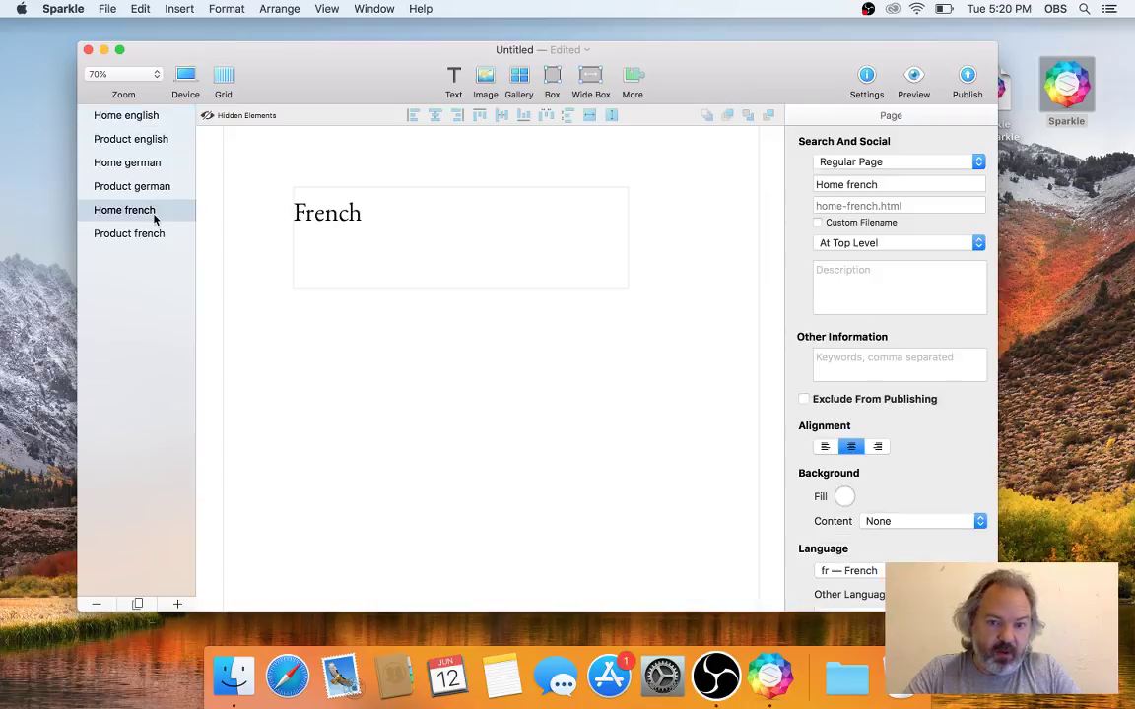
scroll(861, 544, down, 5)
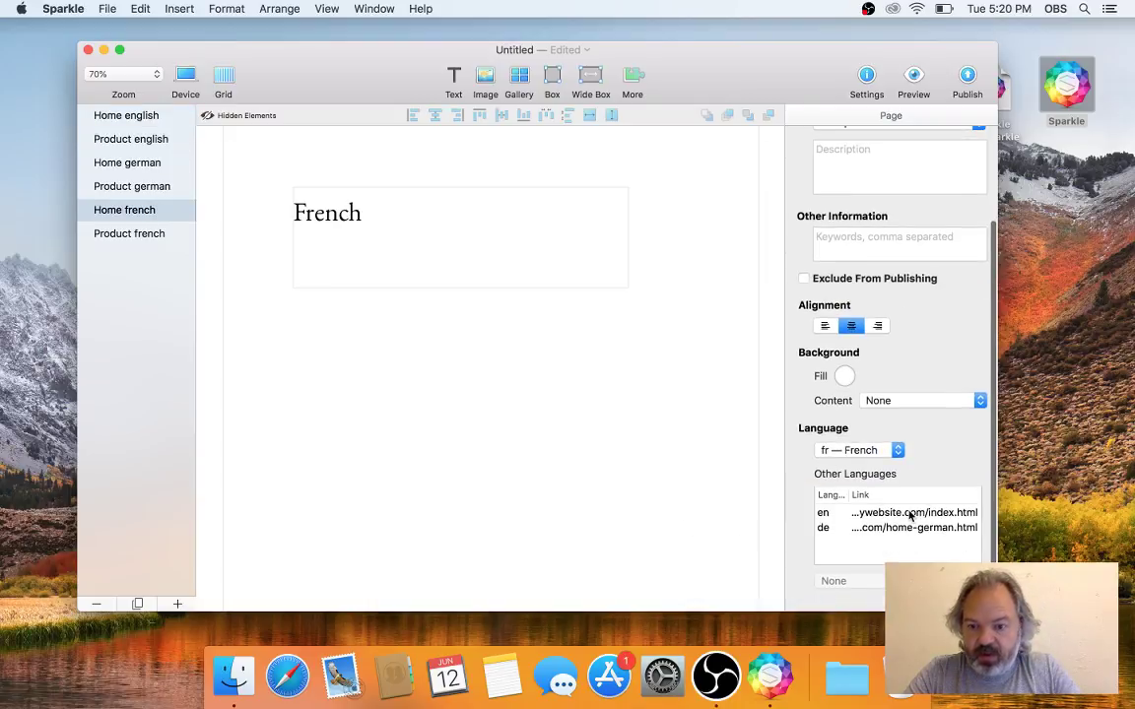
click(130, 140)
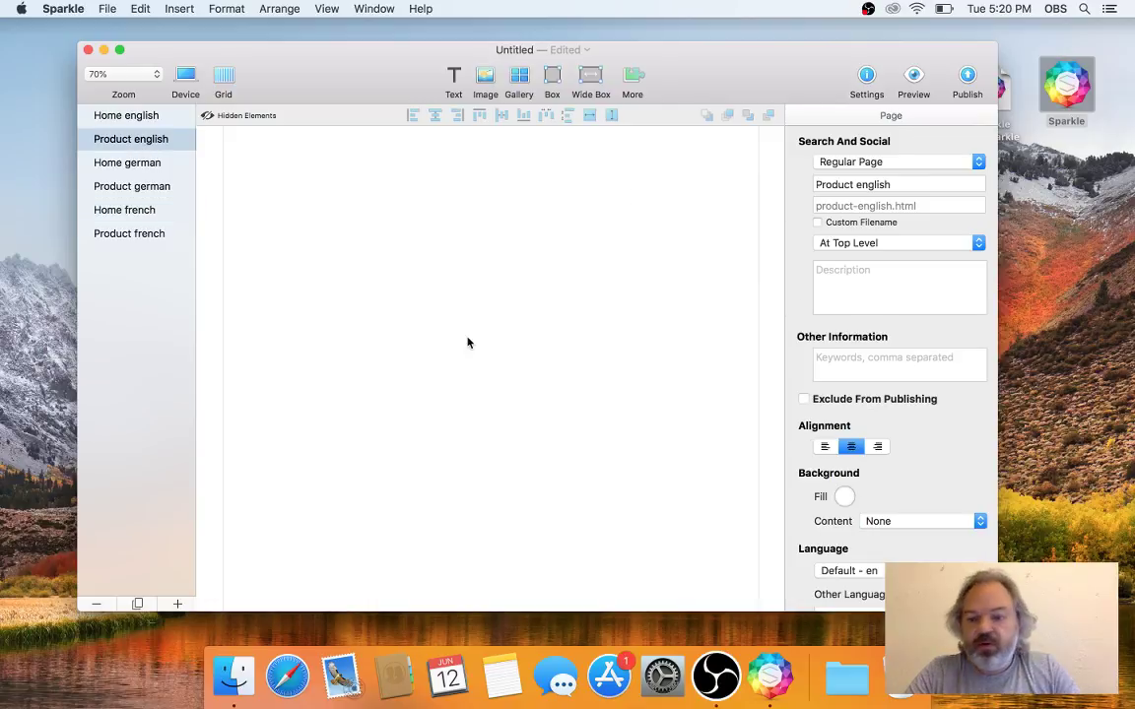
scroll(885, 521, down, 5)
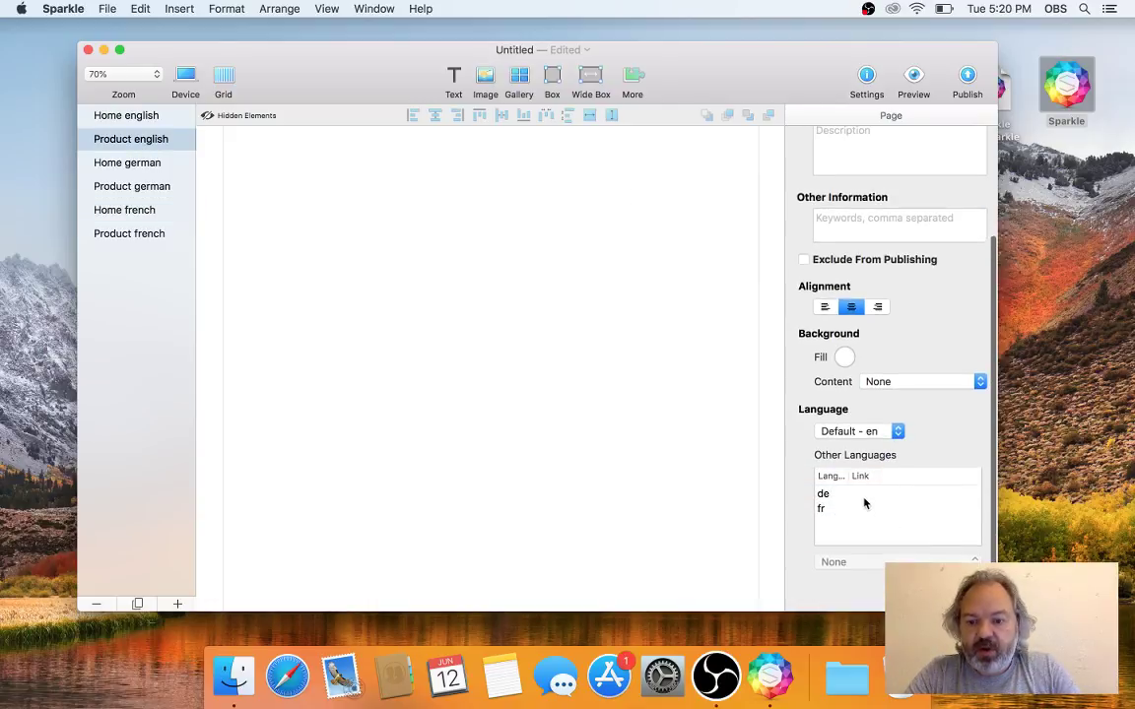
click(866, 495)
click(882, 559)
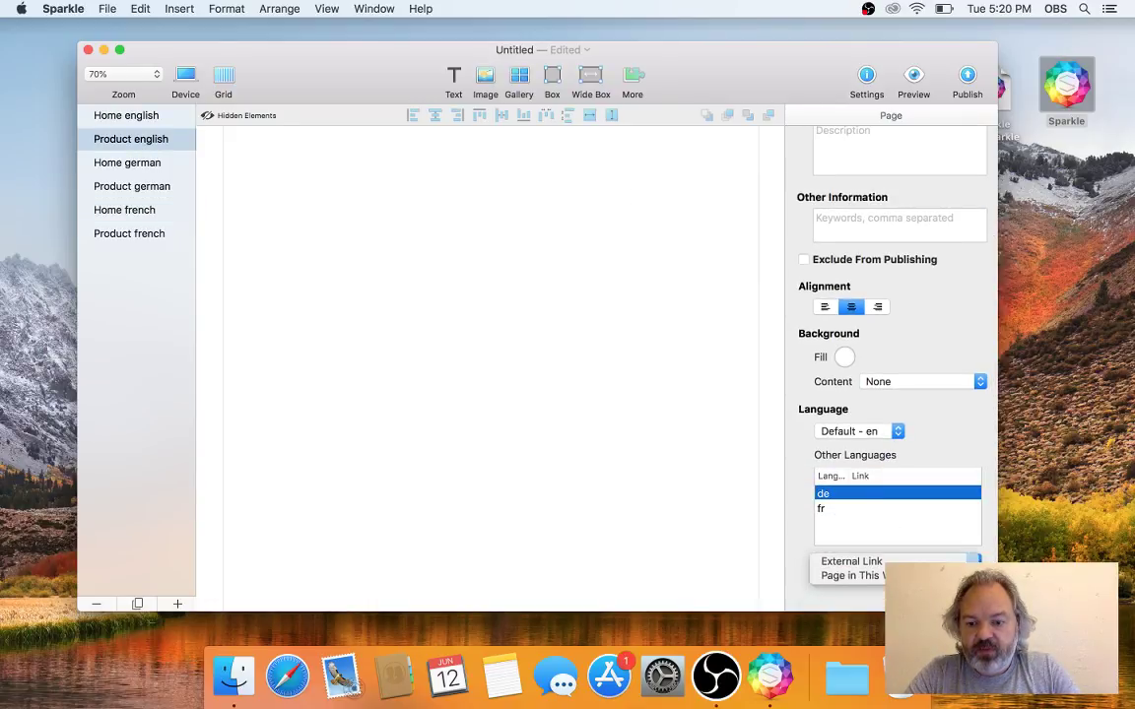
click(851, 590)
click(852, 588)
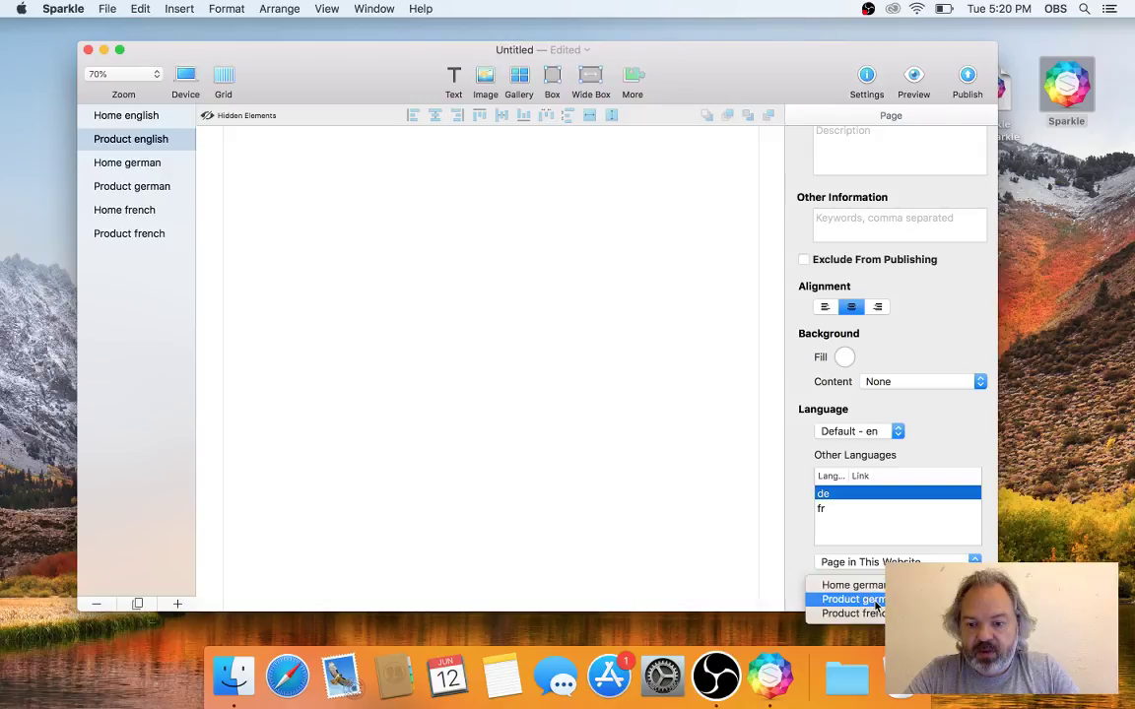
click(876, 601)
- Link Product english's fr entry to the Product french page
click(871, 507)
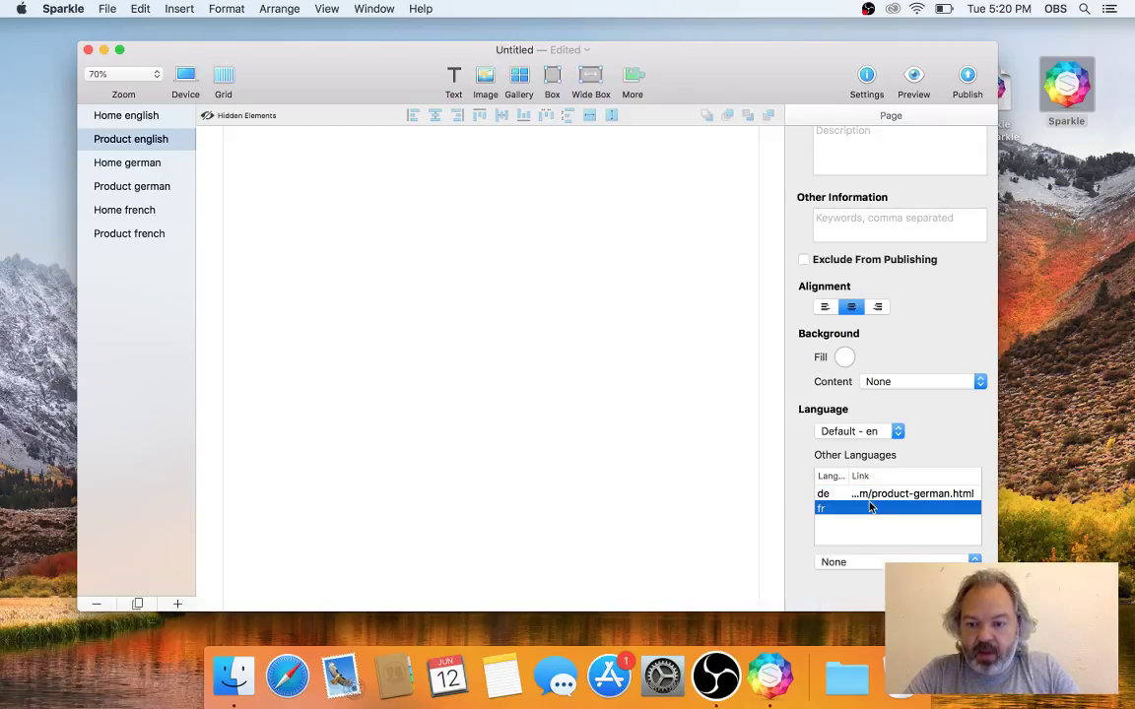
click(867, 561)
click(853, 590)
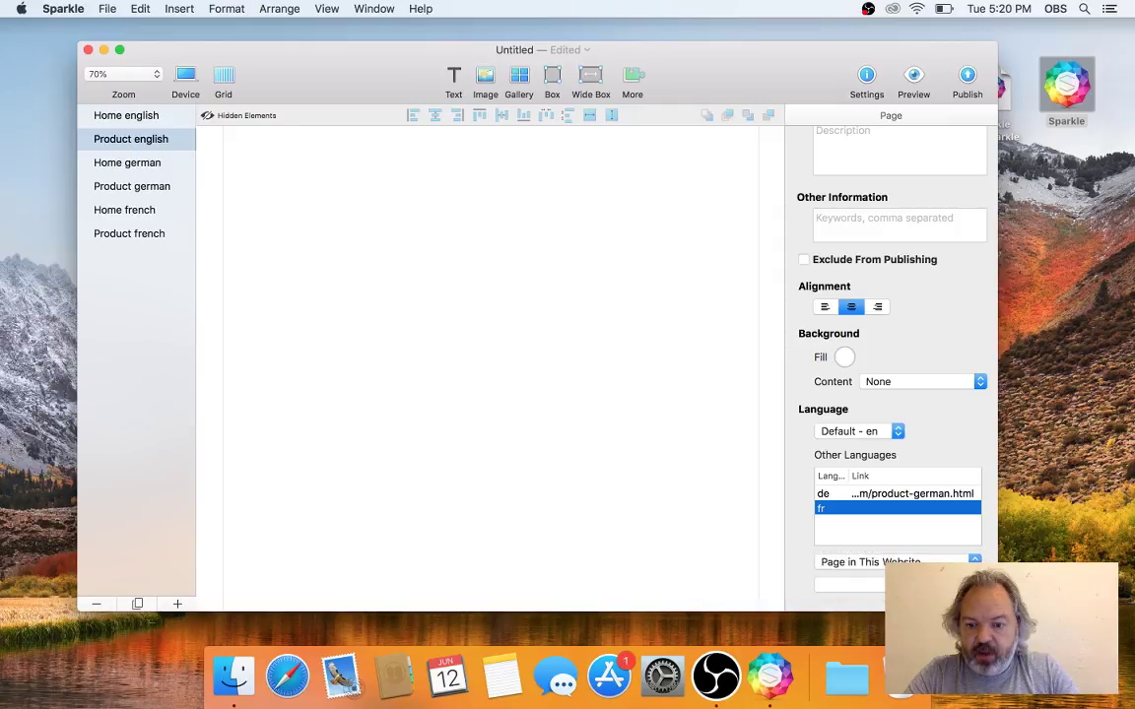
click(849, 585)
click(853, 599)
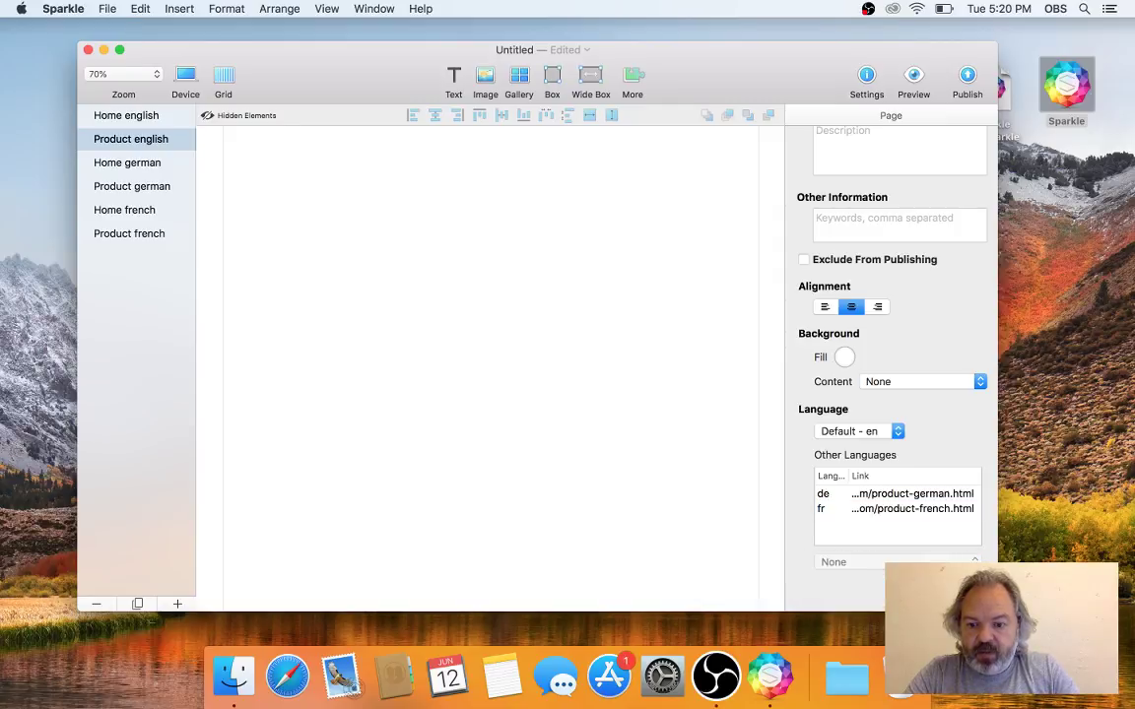
- Move the window up, then review Home english, Product english, Home german, Home french and Product french
click(143, 208)
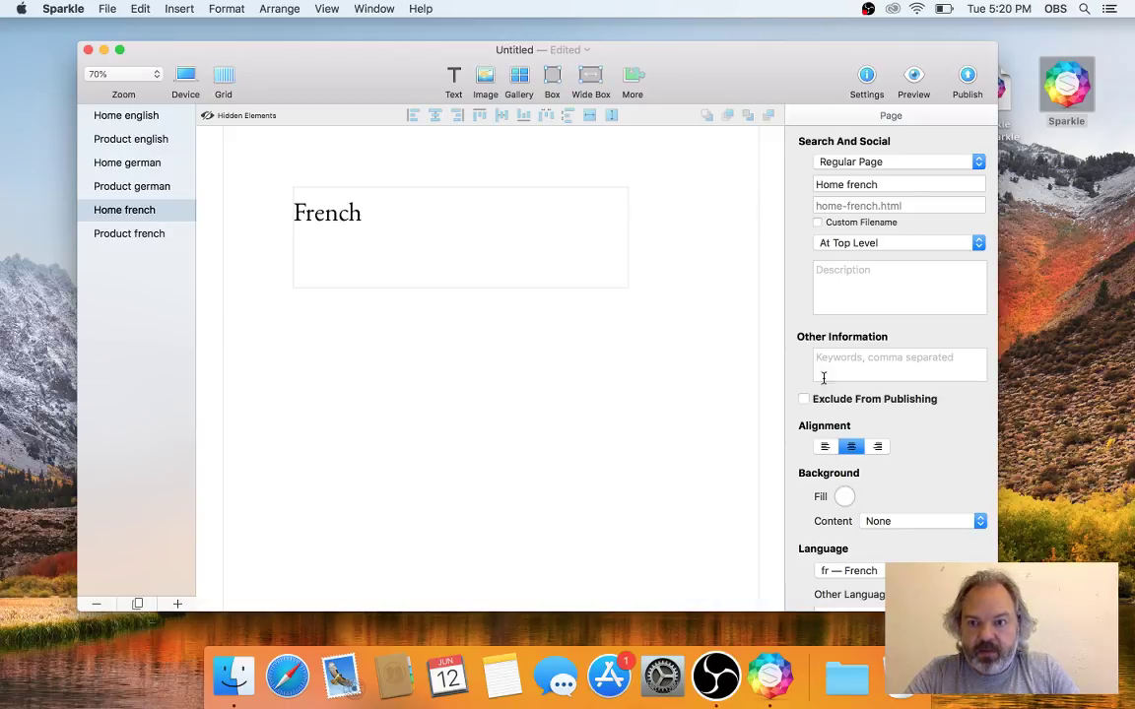
drag(772, 76, 784, 52)
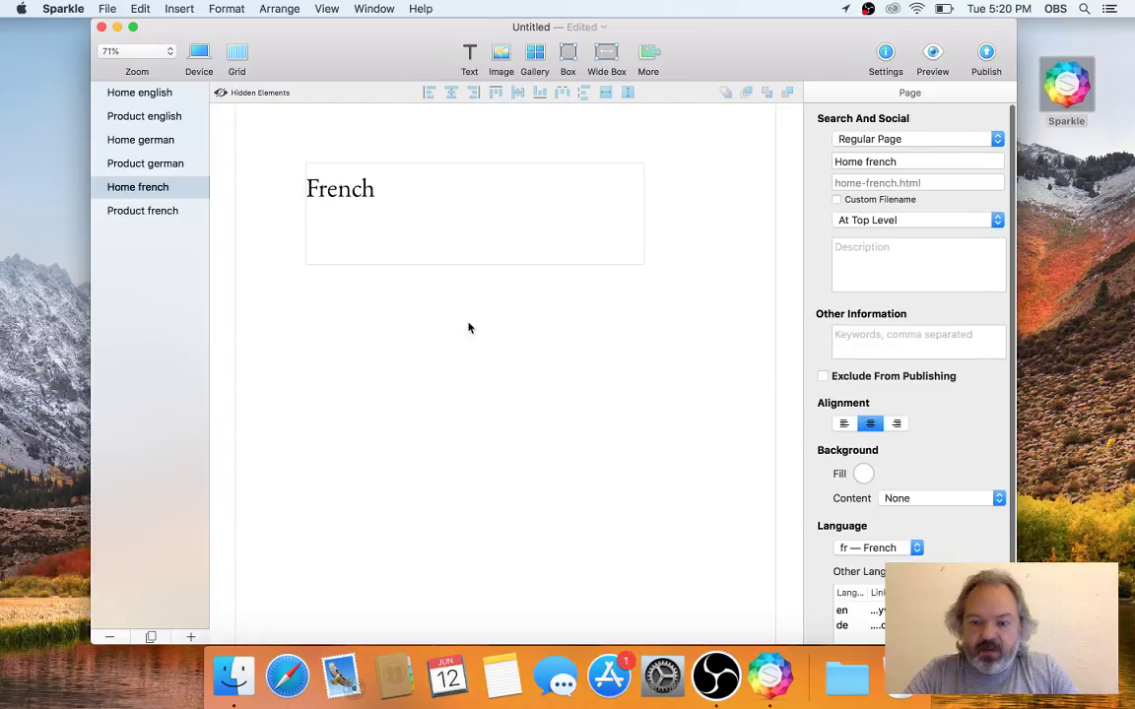
click(141, 93)
click(157, 121)
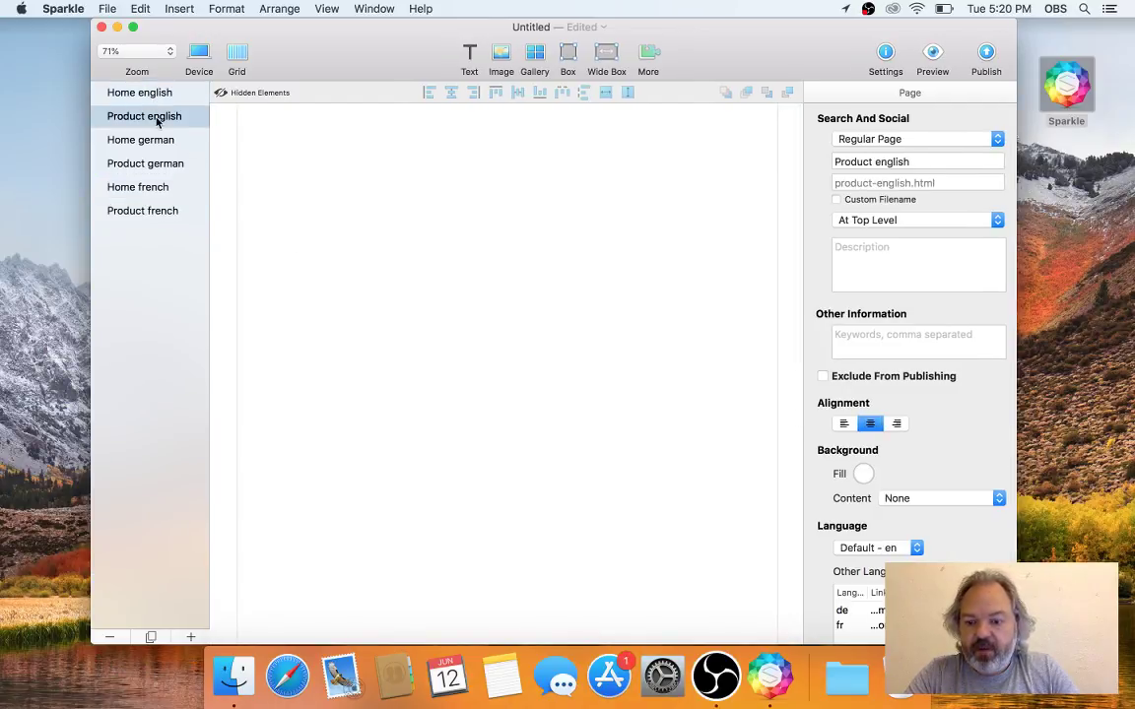
click(146, 139)
click(164, 185)
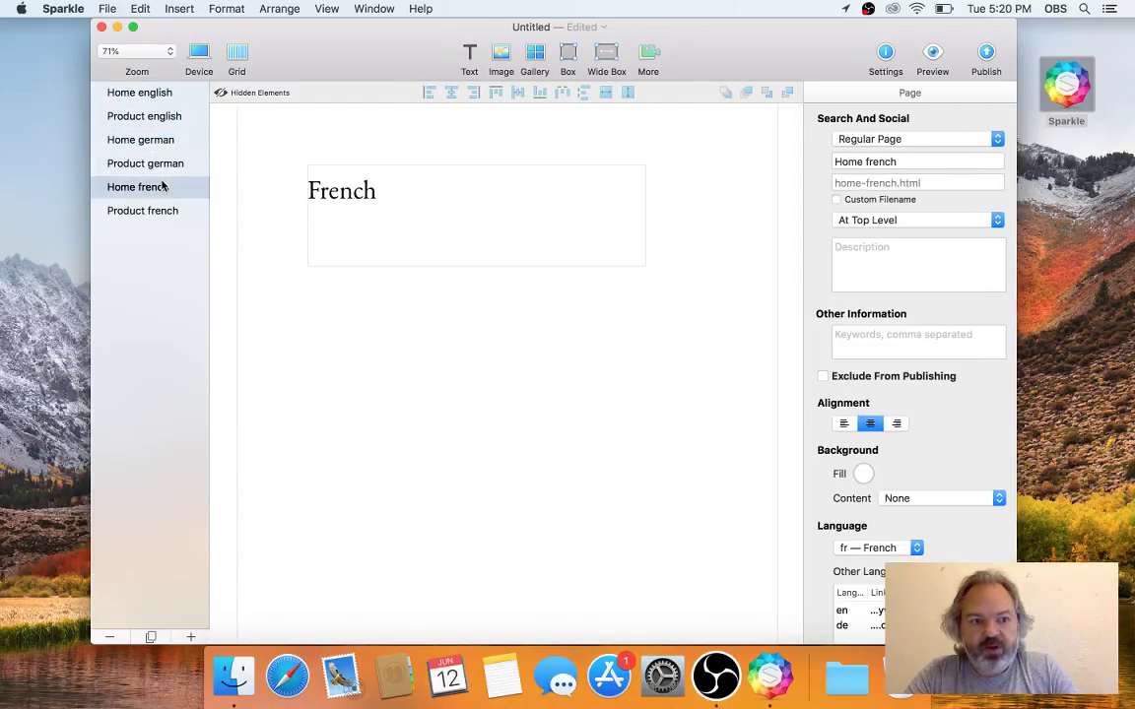
click(161, 210)
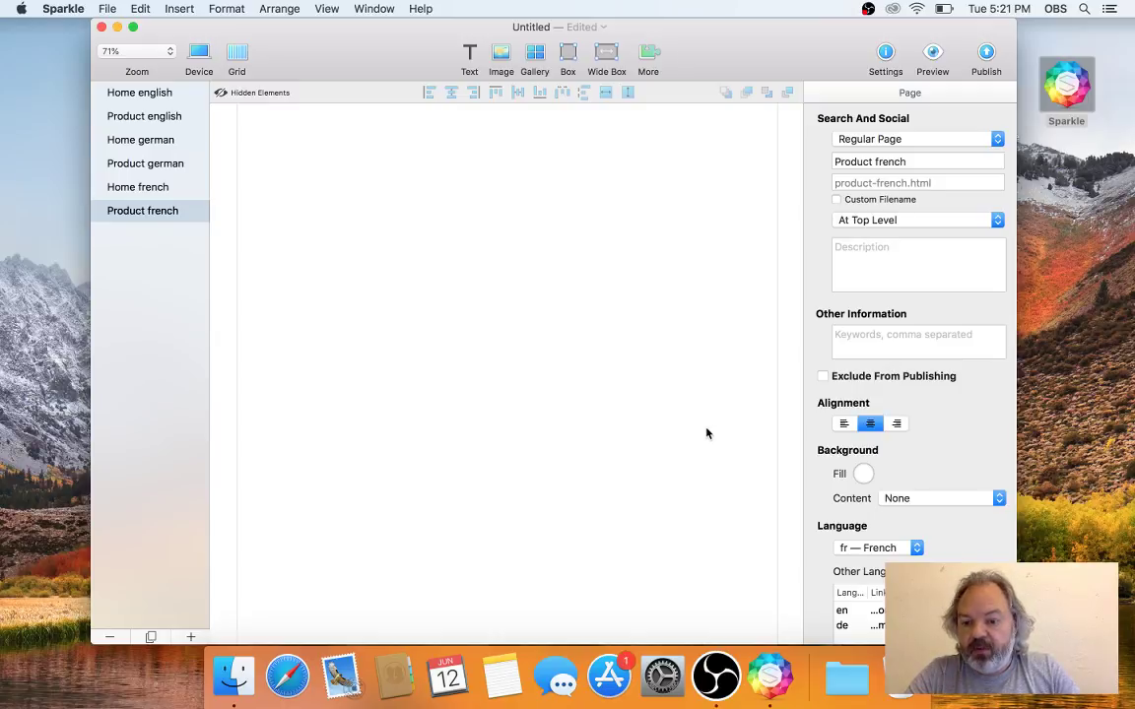
click(148, 94)
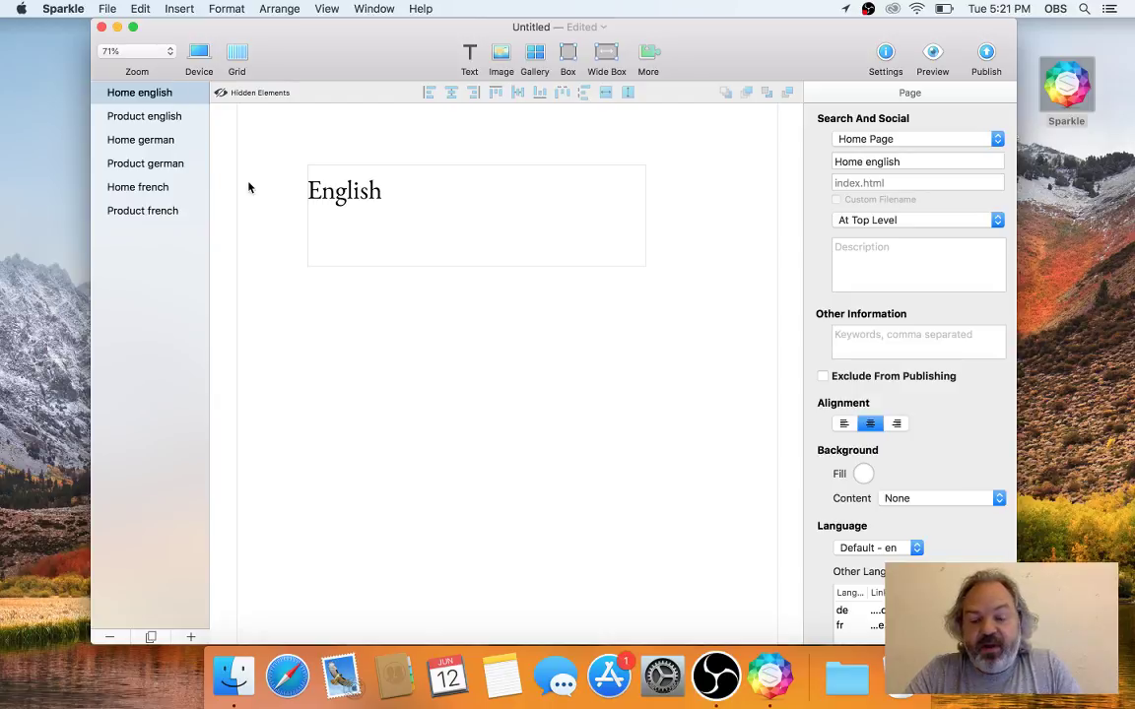
- Insert a menu on Home english via More > Menu and place it below the English heading
click(187, 115)
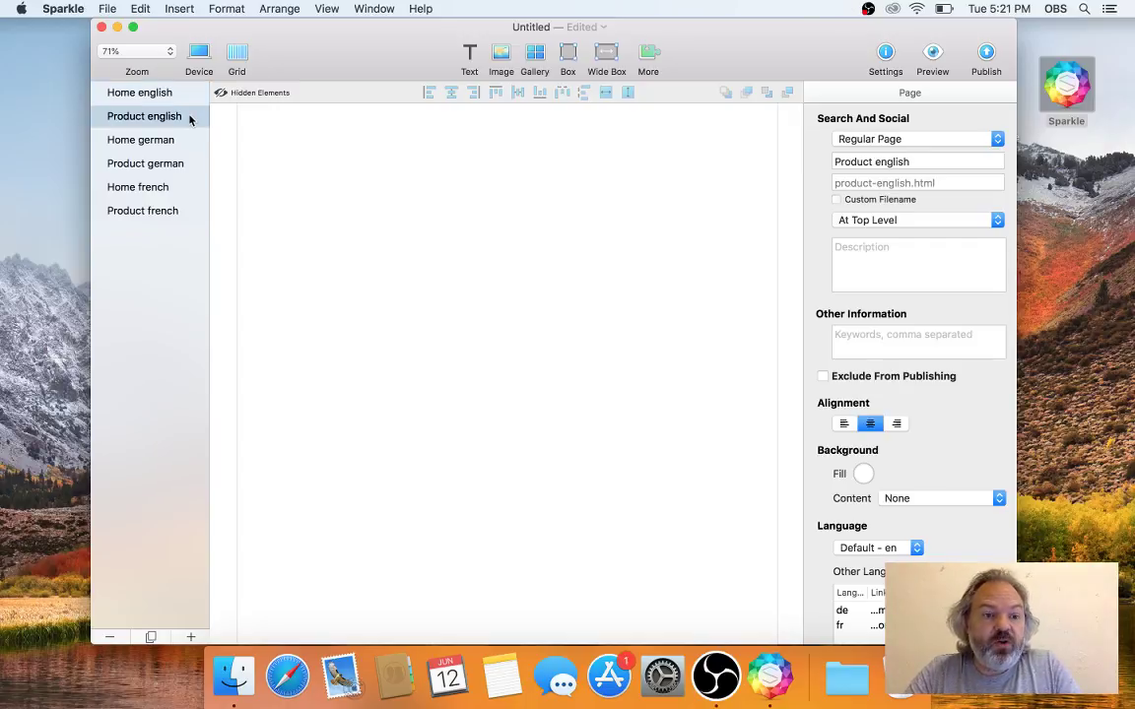
click(187, 104)
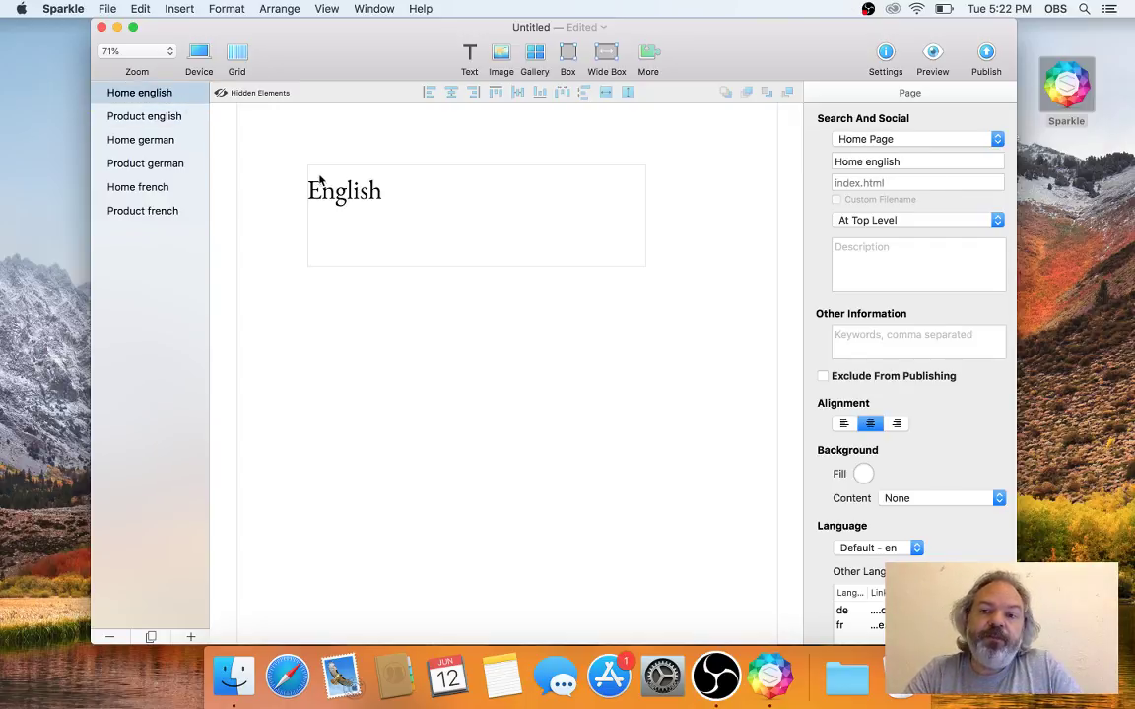
click(431, 235)
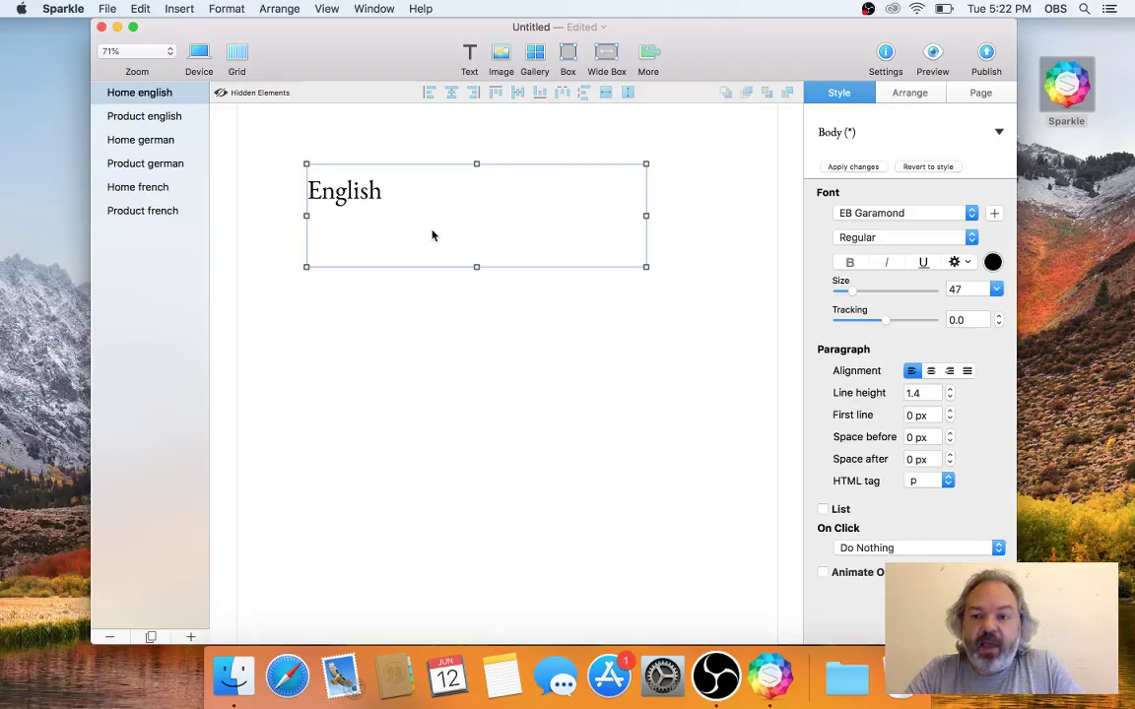
click(661, 63)
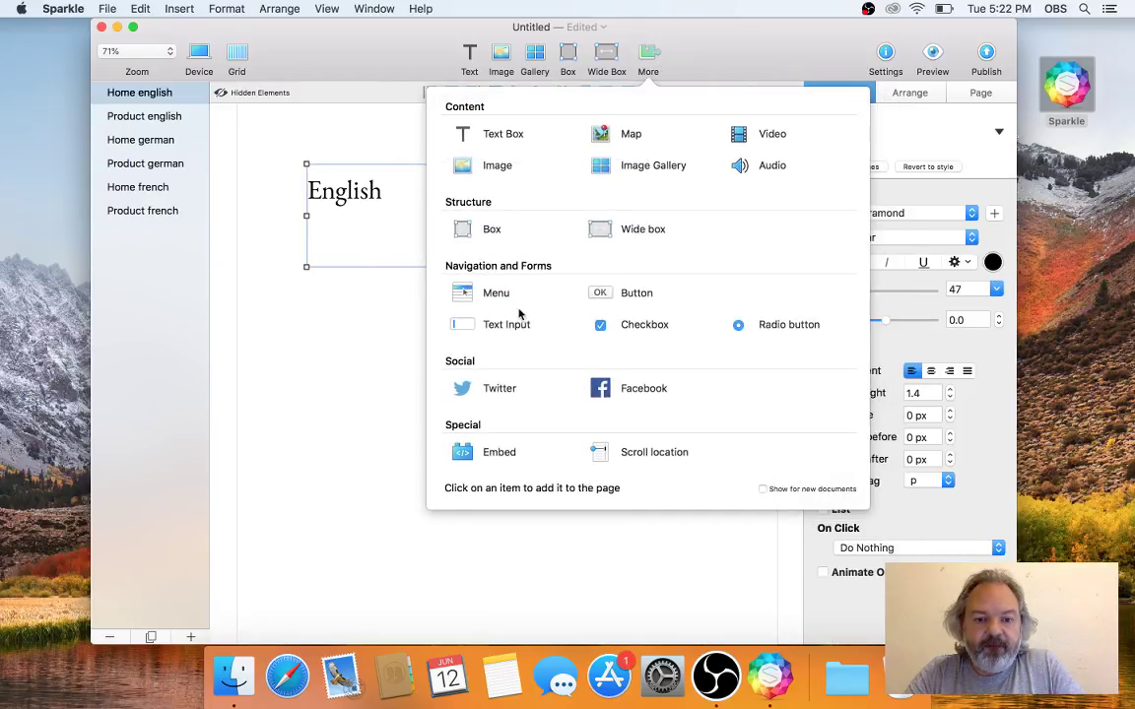
click(504, 296)
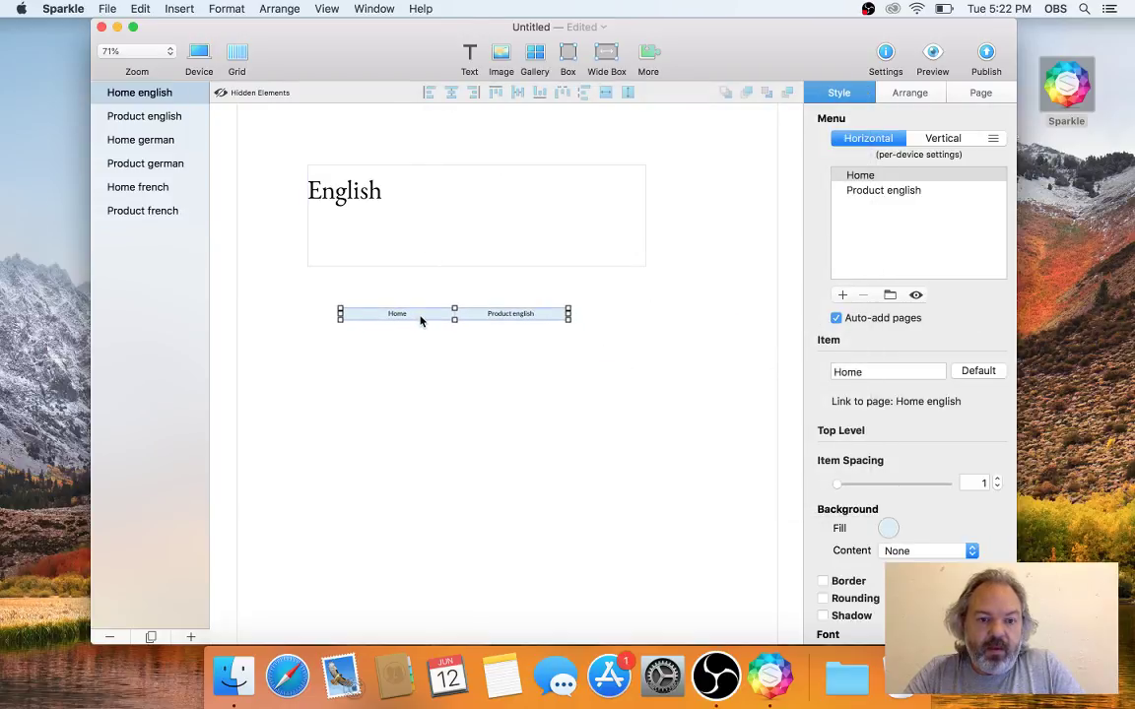
drag(421, 320, 444, 309)
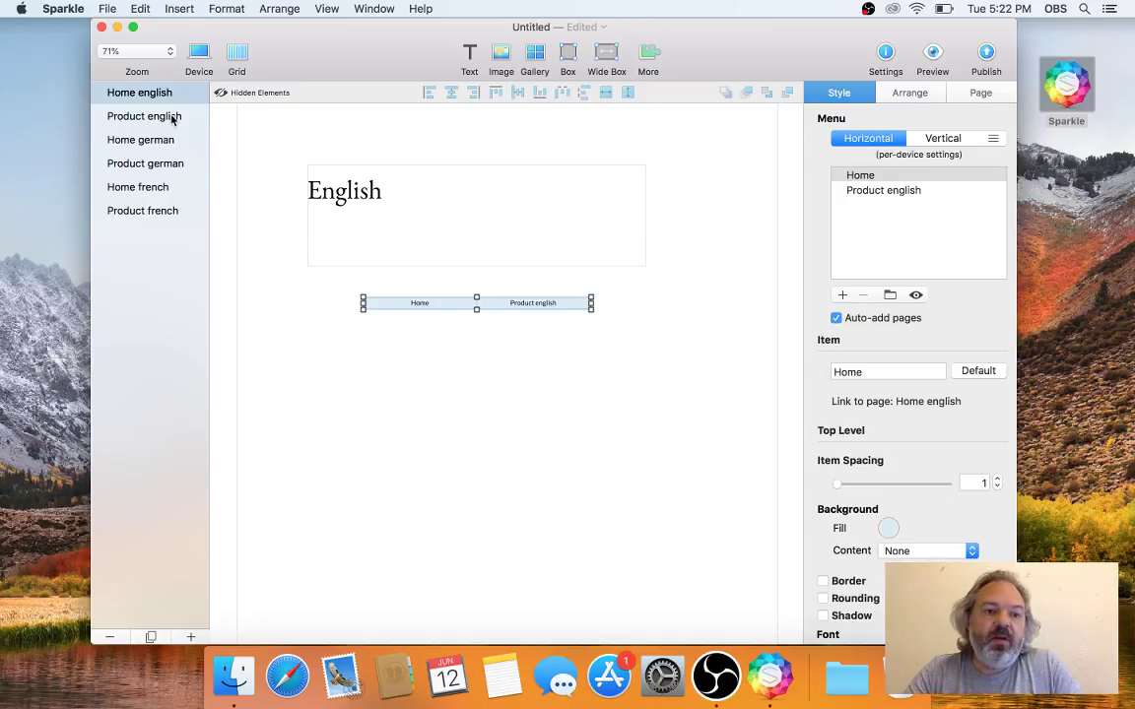
click(904, 93)
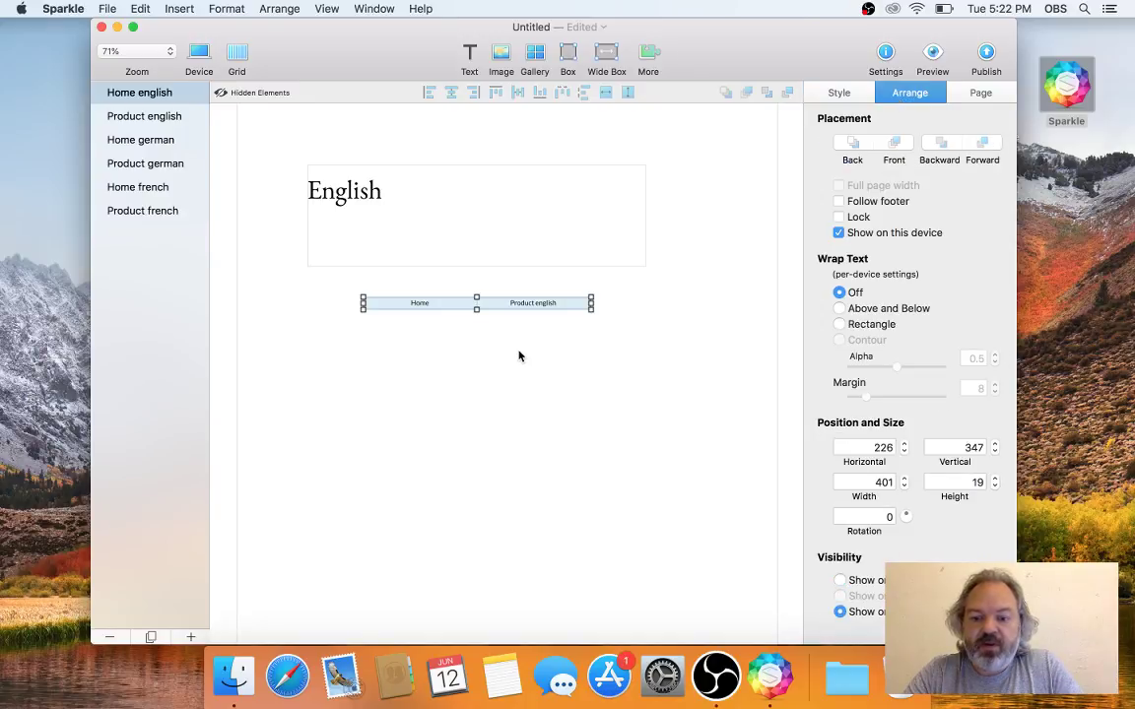
- Browse Home english, Product english and Home german, ending back on Home english
click(857, 94)
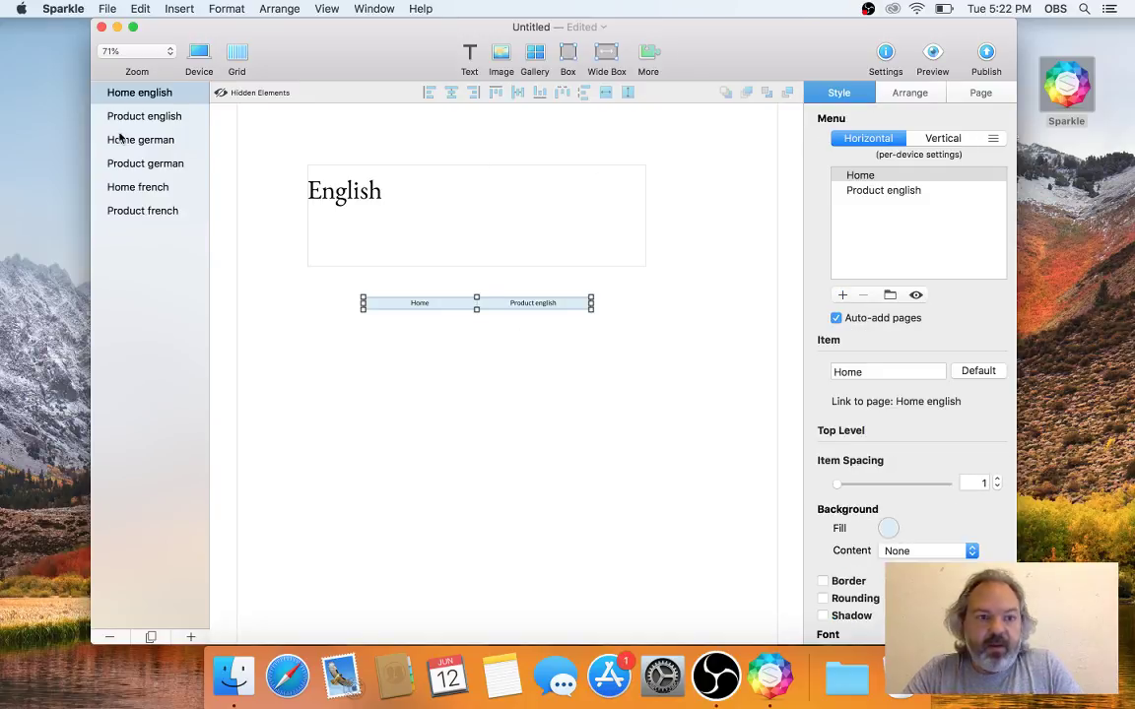
click(123, 101)
click(141, 117)
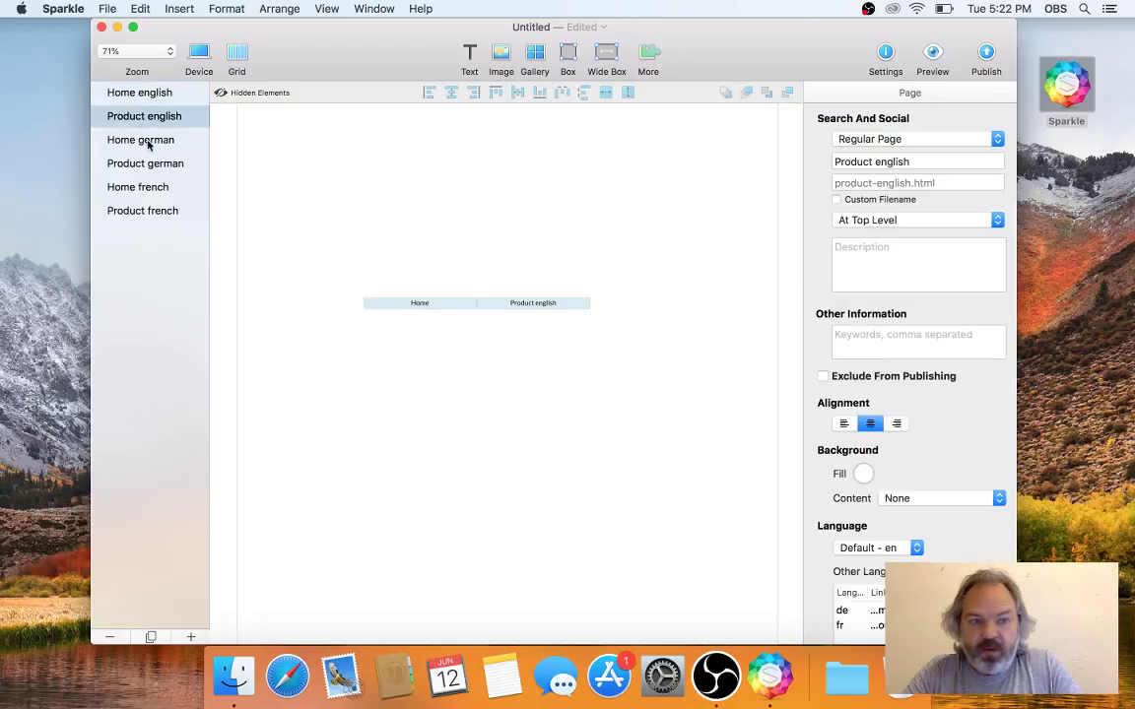
click(179, 140)
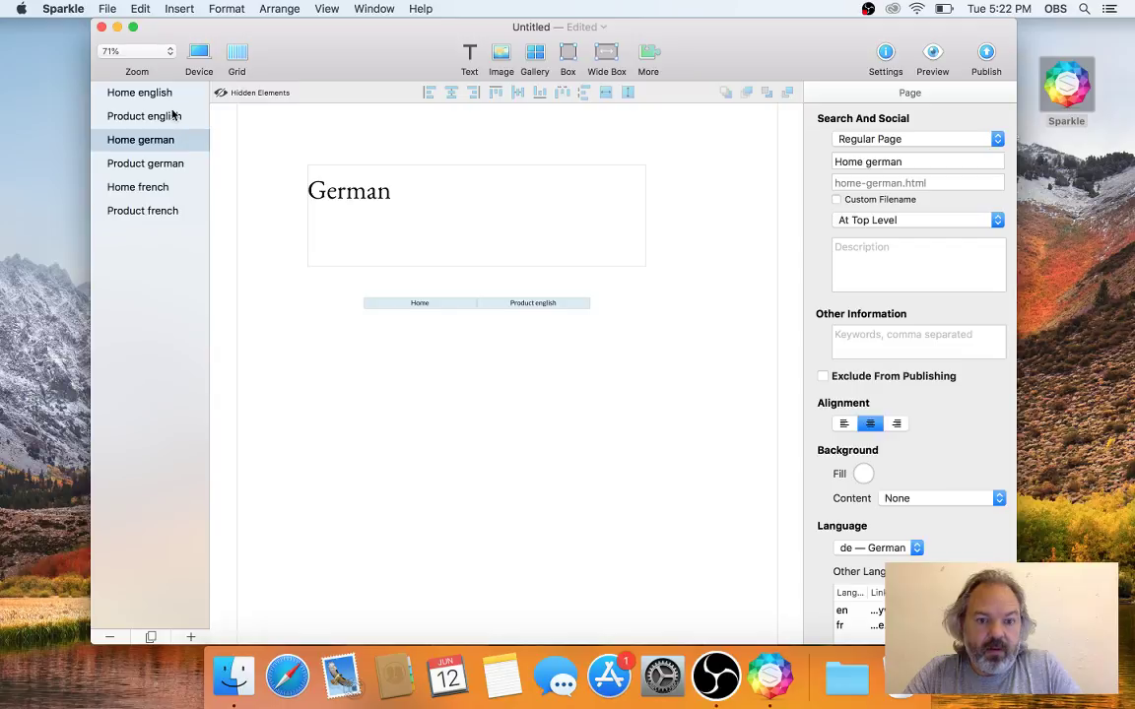
click(165, 115)
click(169, 97)
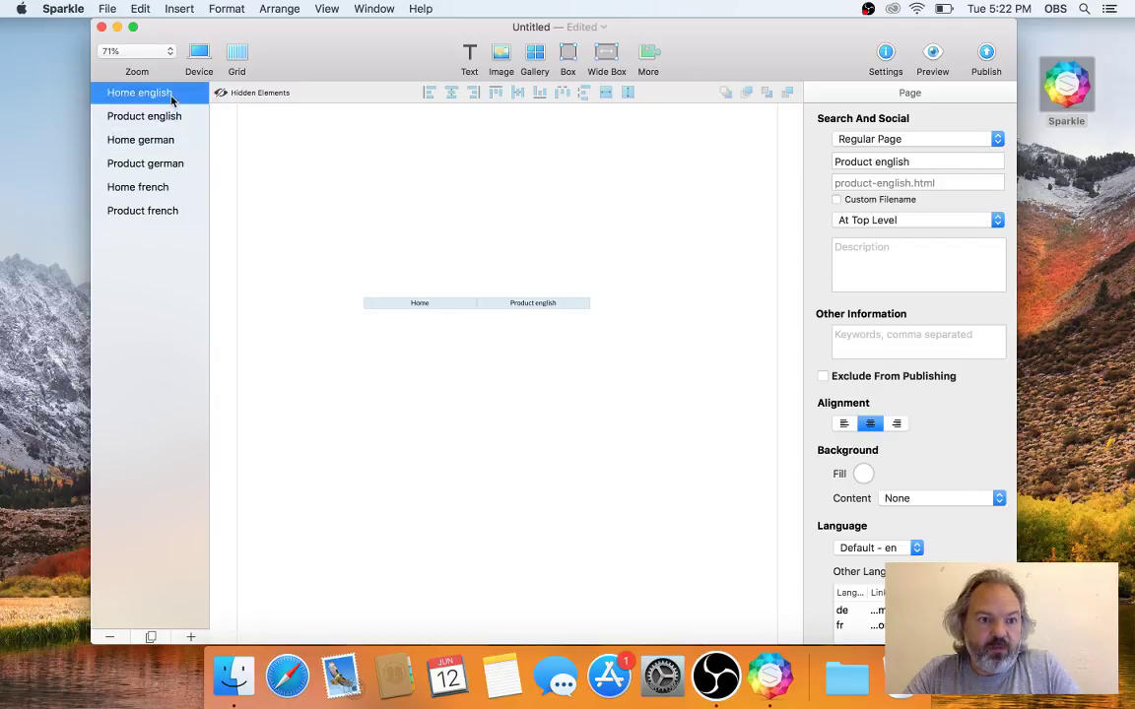
- Set the menu's Visibility to the first 'Show on…' option and view it on Home german
click(429, 303)
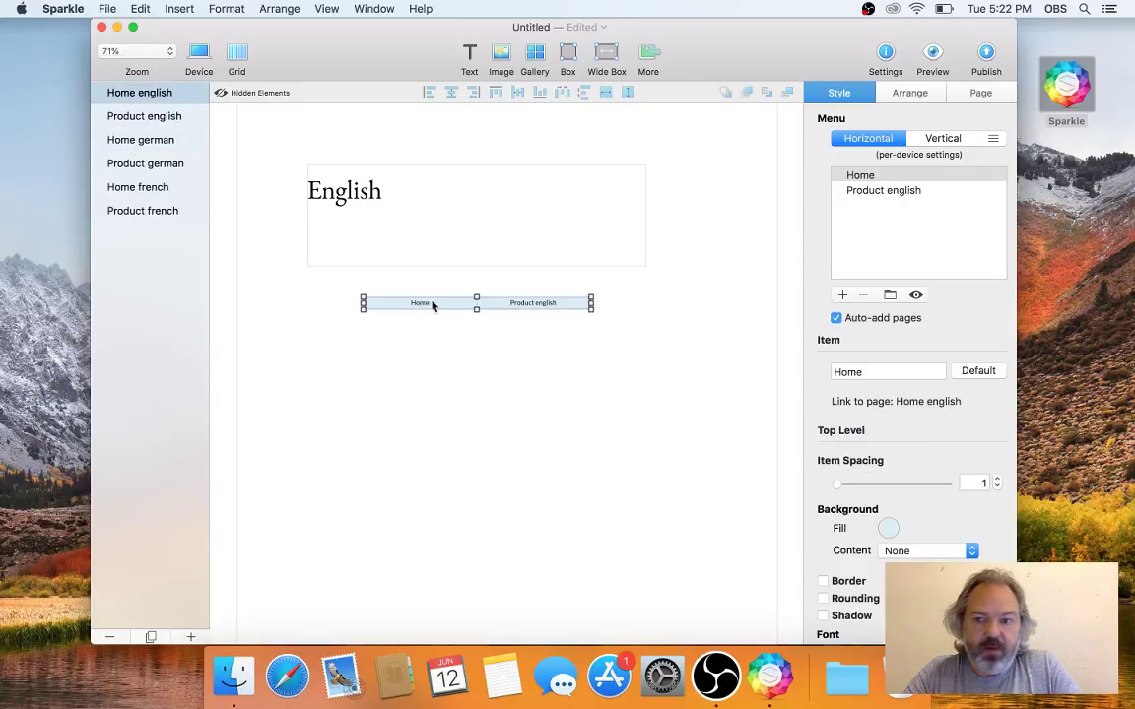
click(909, 93)
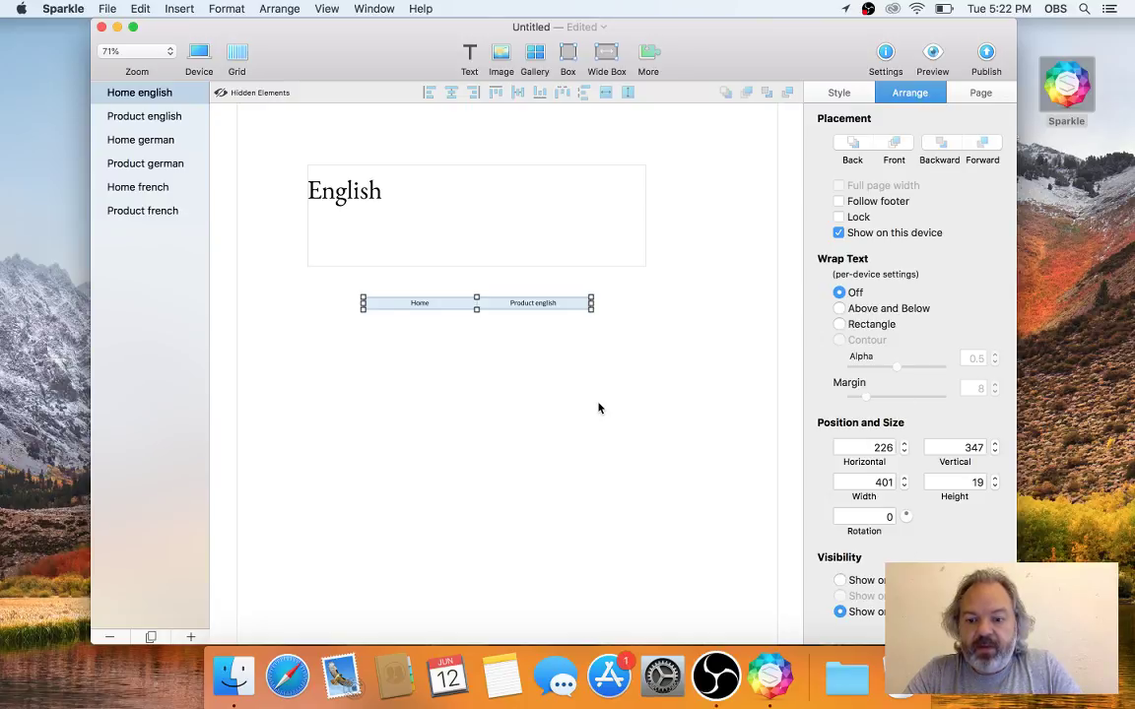
click(860, 581)
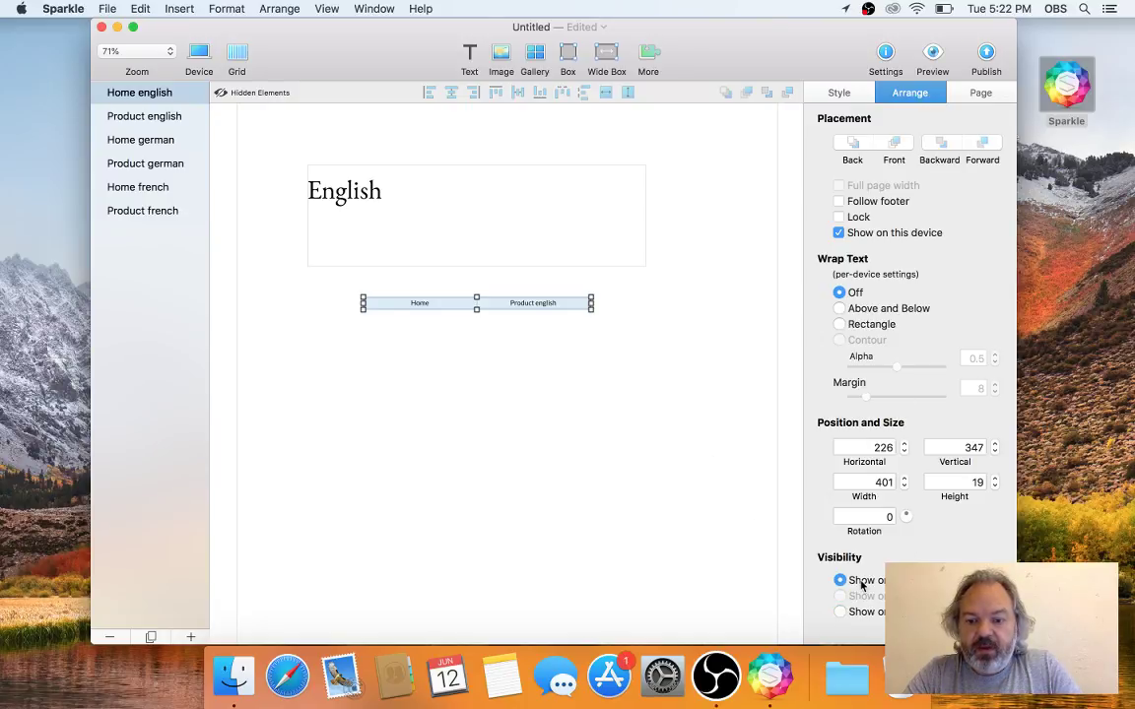
click(514, 340)
click(509, 301)
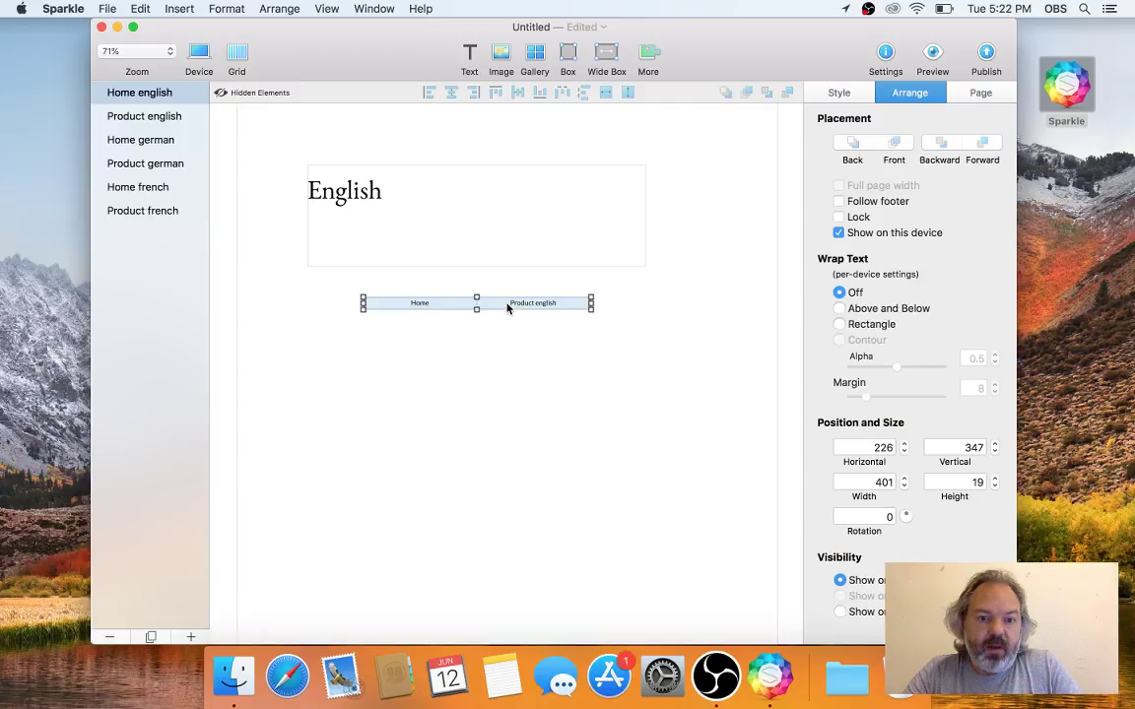
click(177, 148)
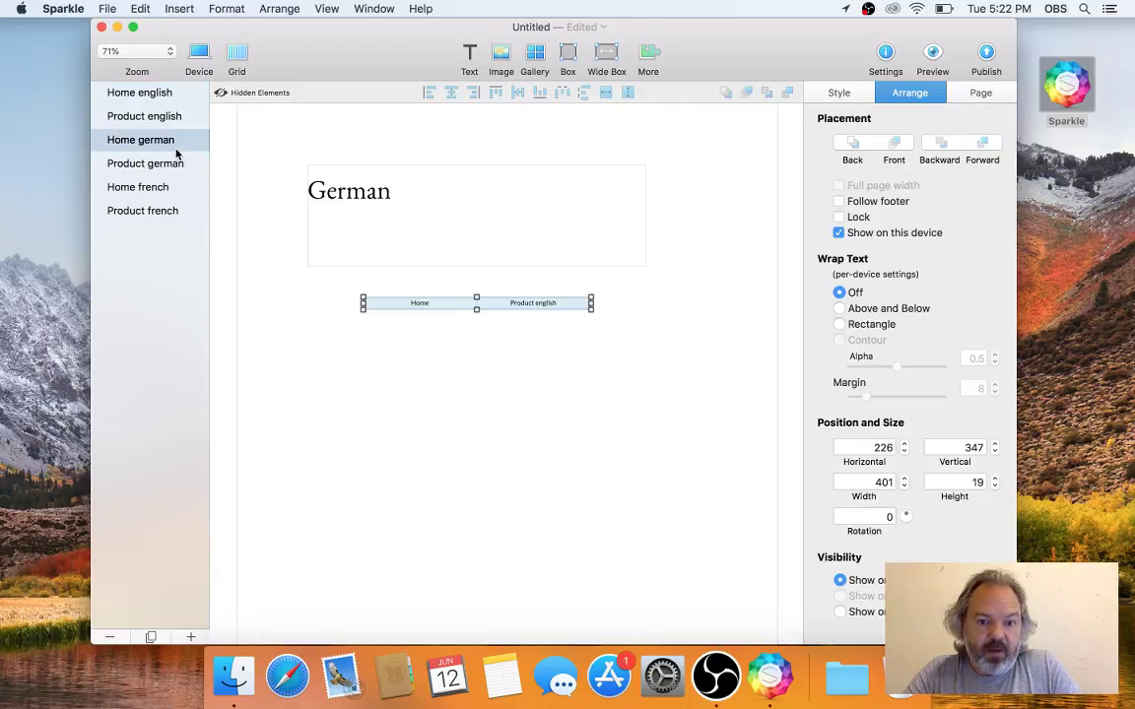
click(855, 94)
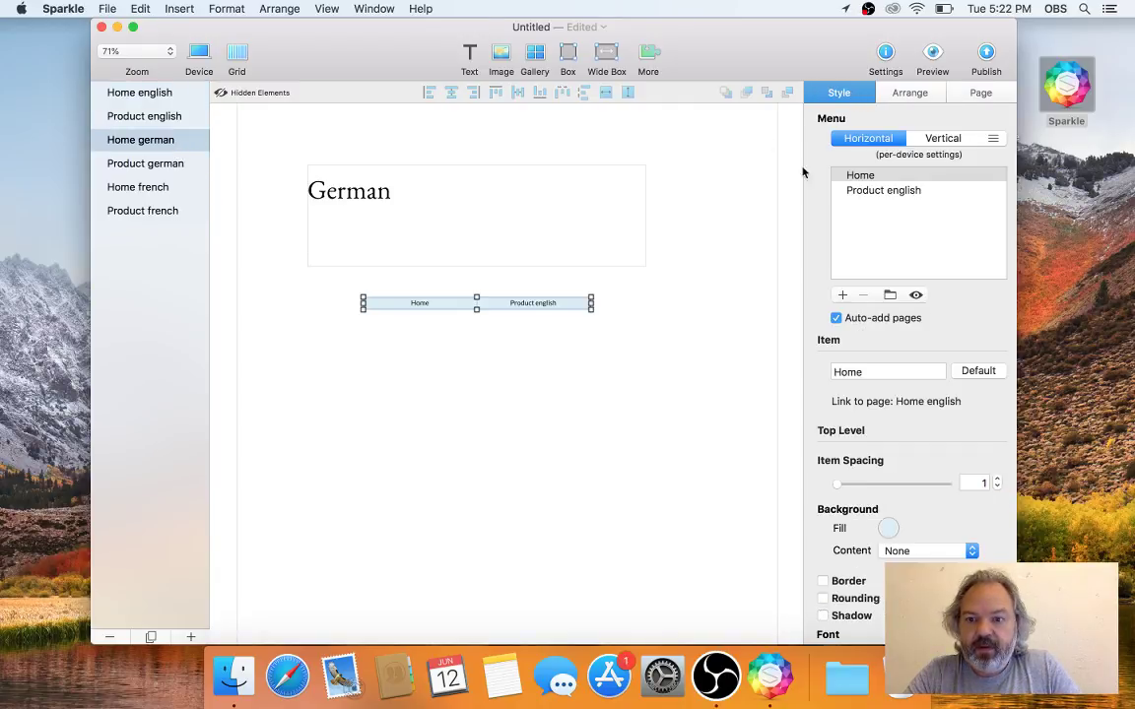
- Add a separate navigation menu to the Home german page via More > Menu
click(153, 95)
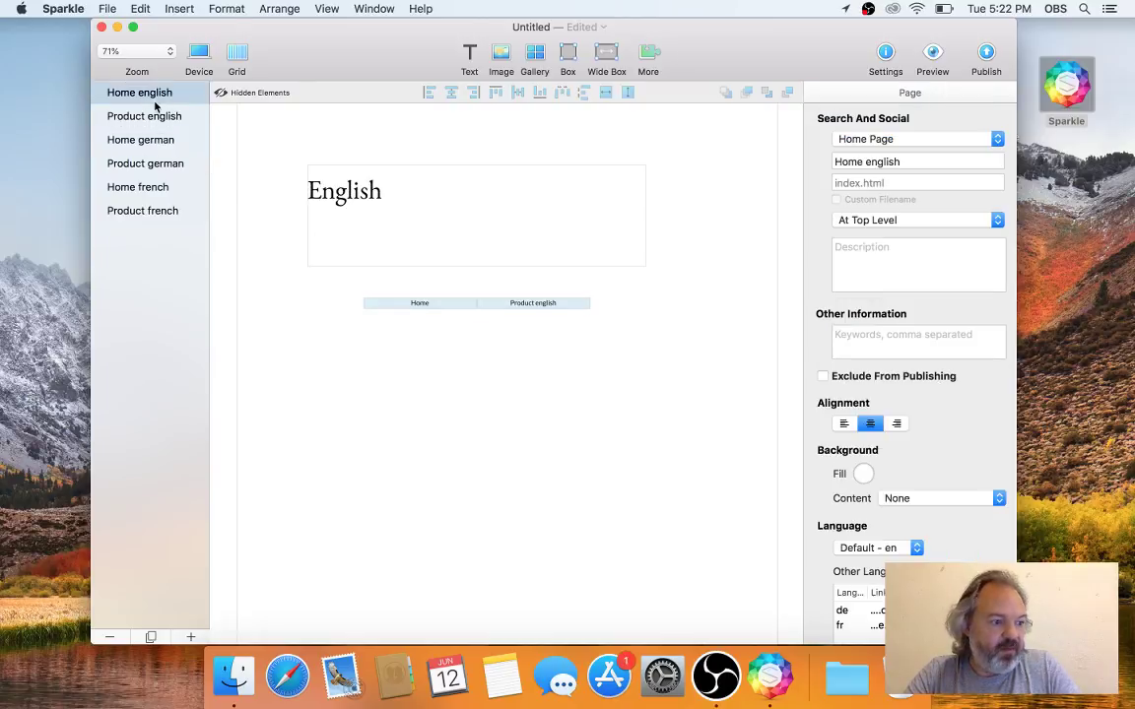
click(148, 138)
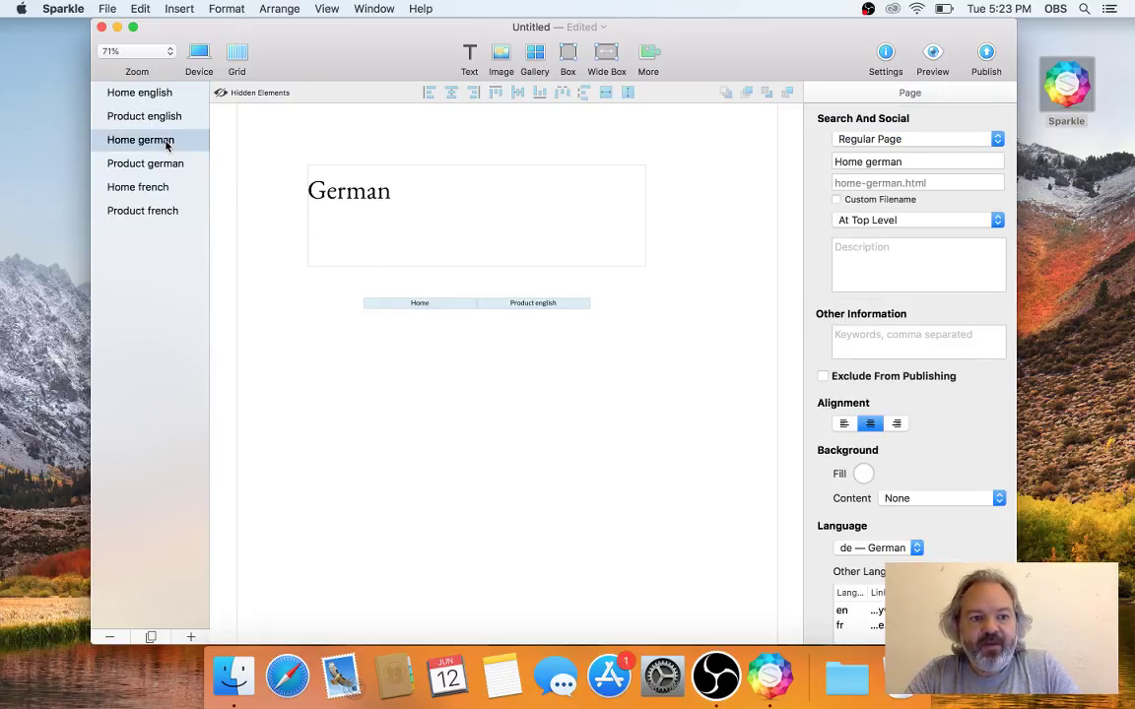
click(491, 303)
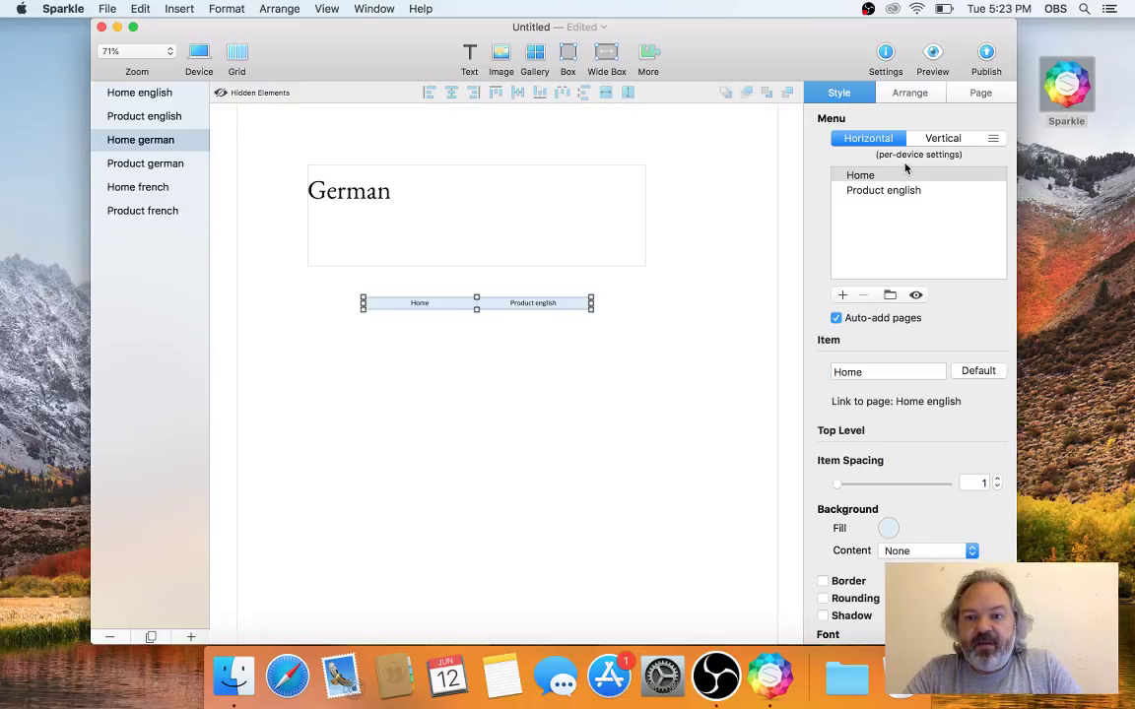
click(788, 159)
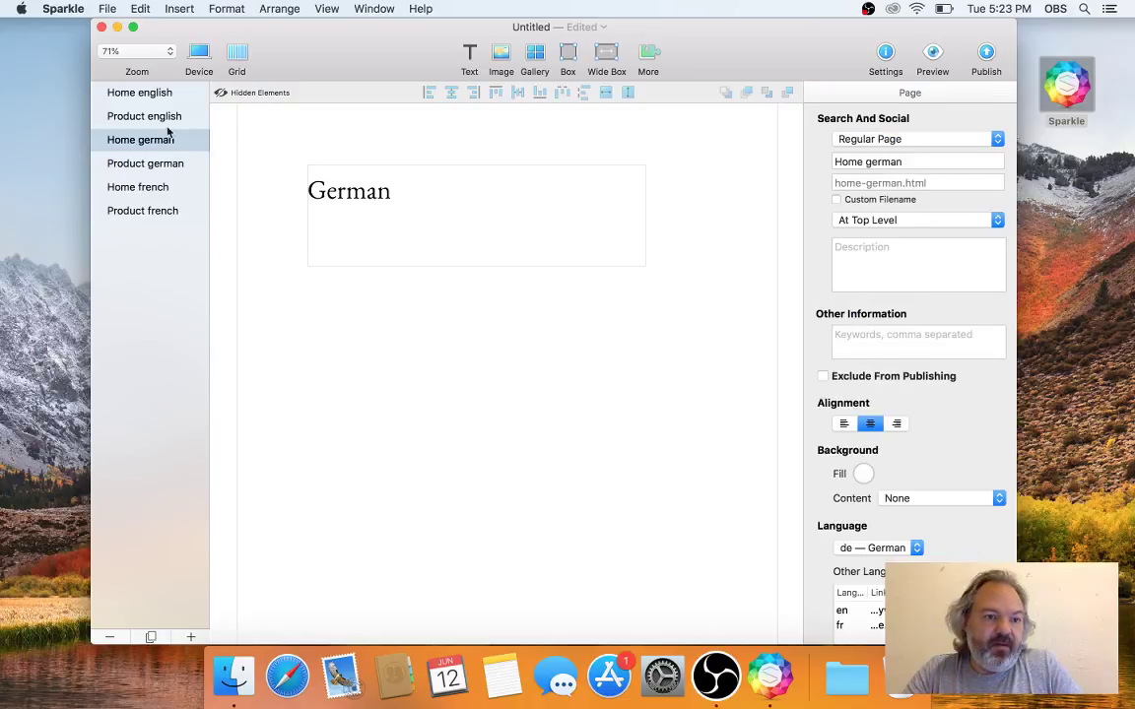
click(155, 94)
click(167, 138)
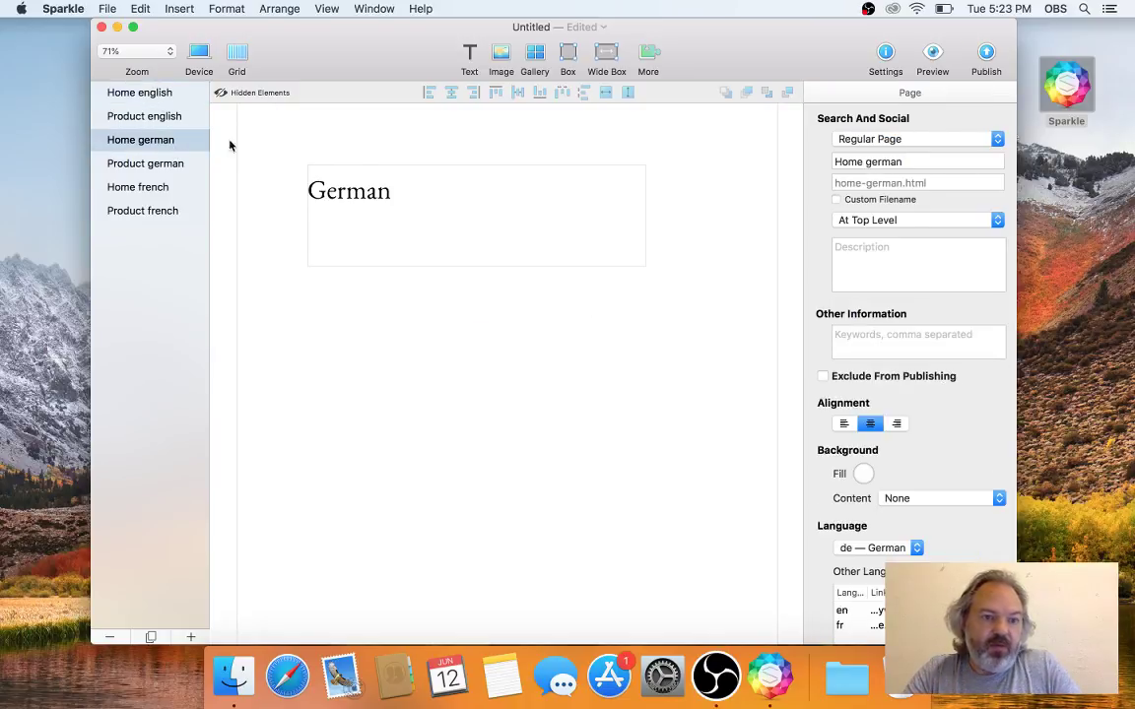
click(648, 54)
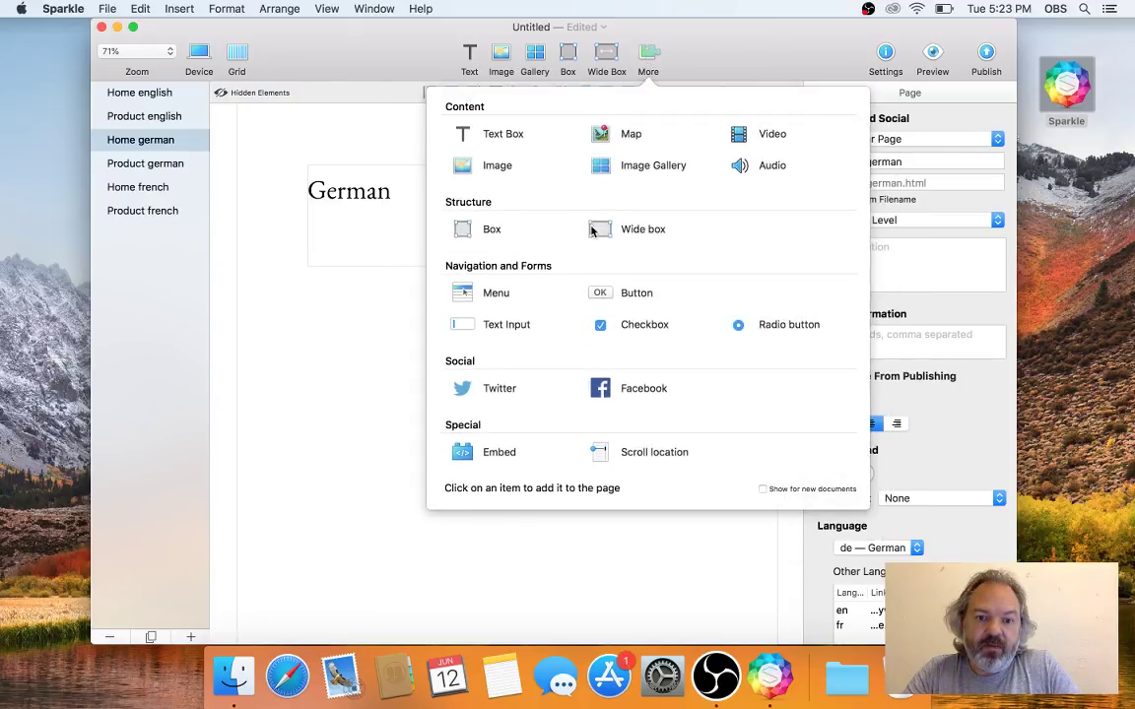
click(496, 294)
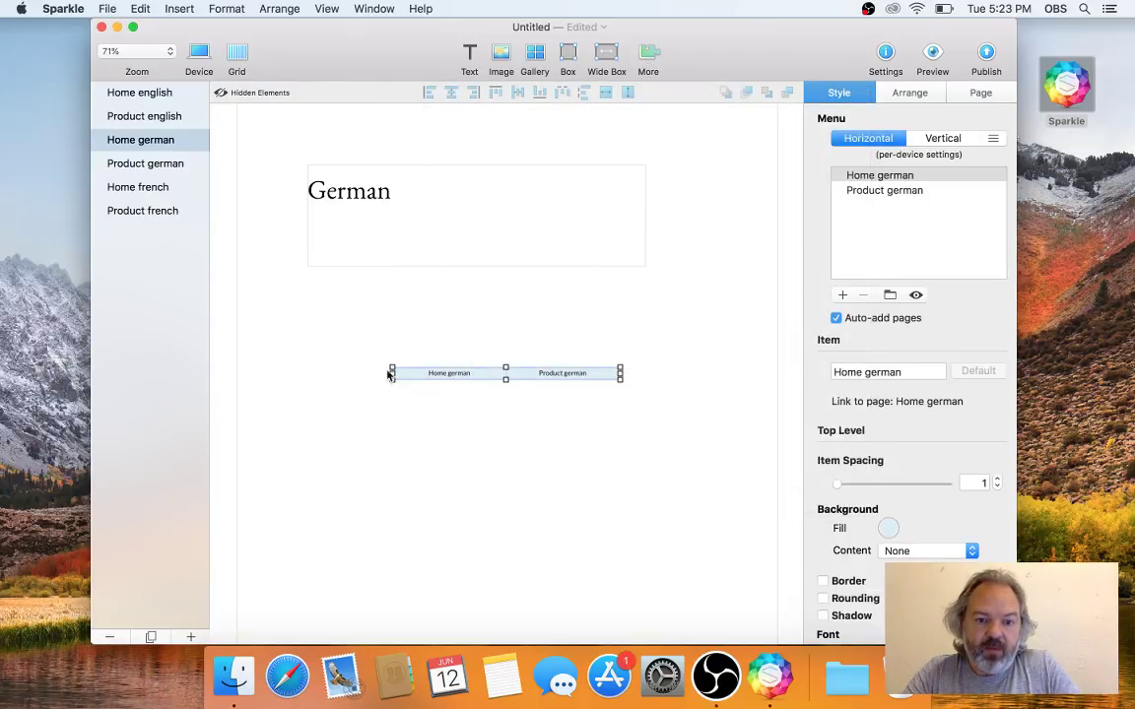
- Add a navigation menu to the Home french page via More > Menu
click(160, 187)
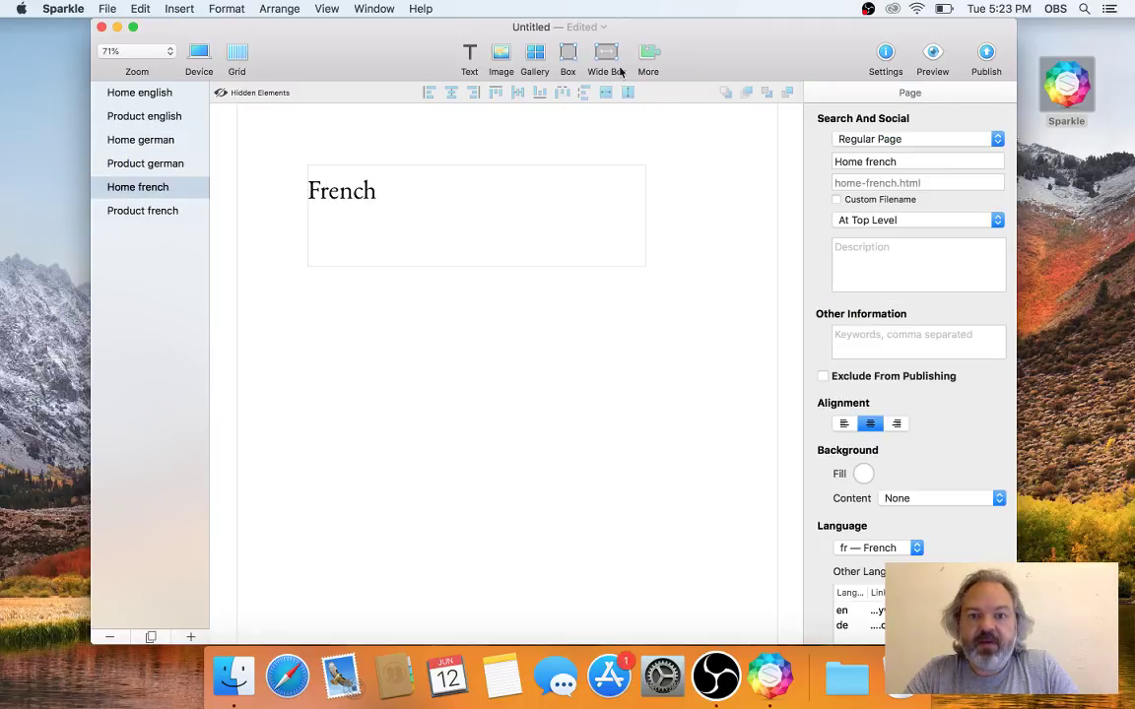
click(648, 59)
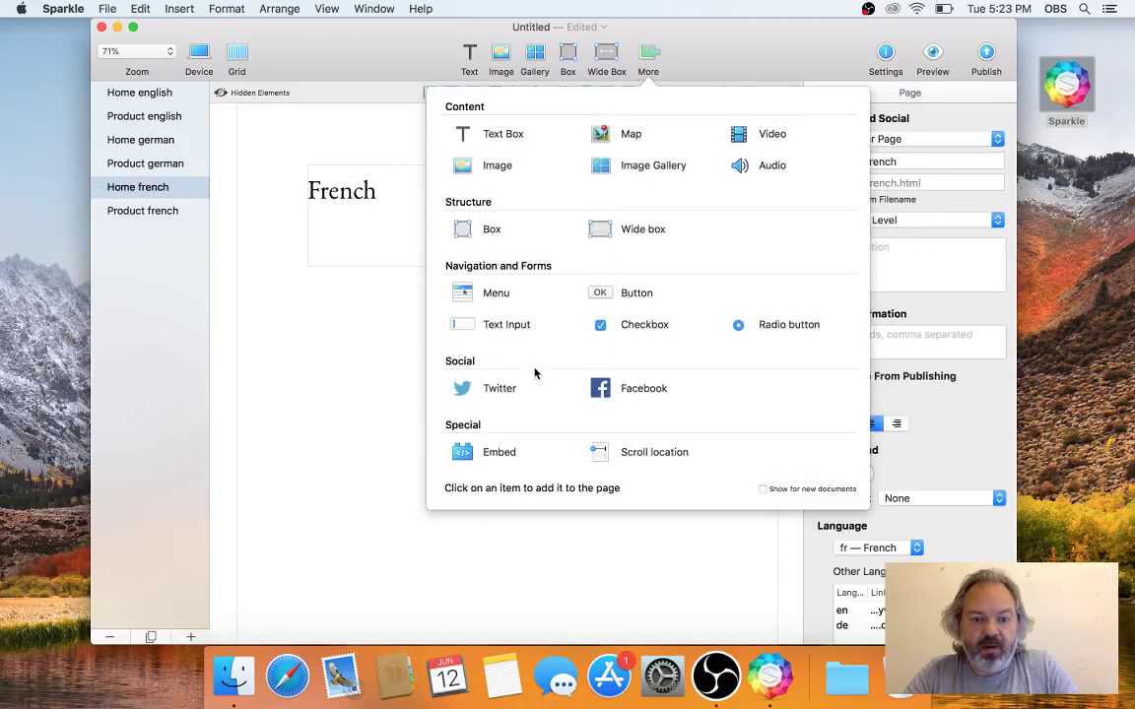
click(503, 286)
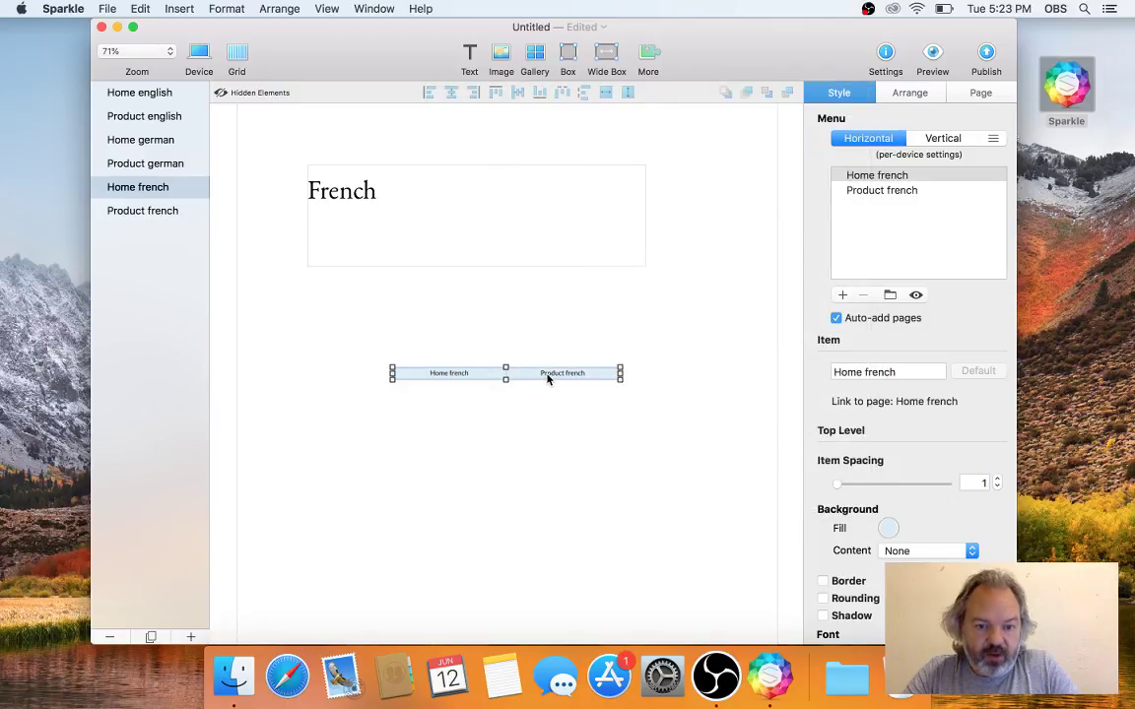
- Compare the English, German and French home page menus, then minimise Sparkle
click(163, 90)
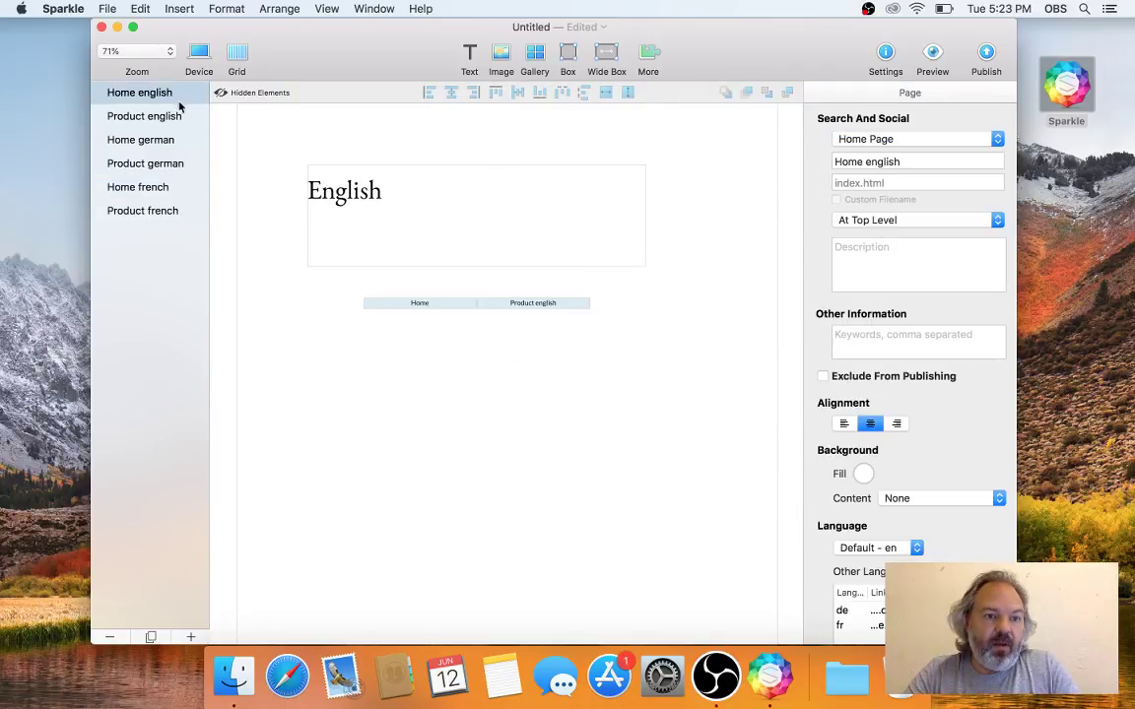
click(162, 133)
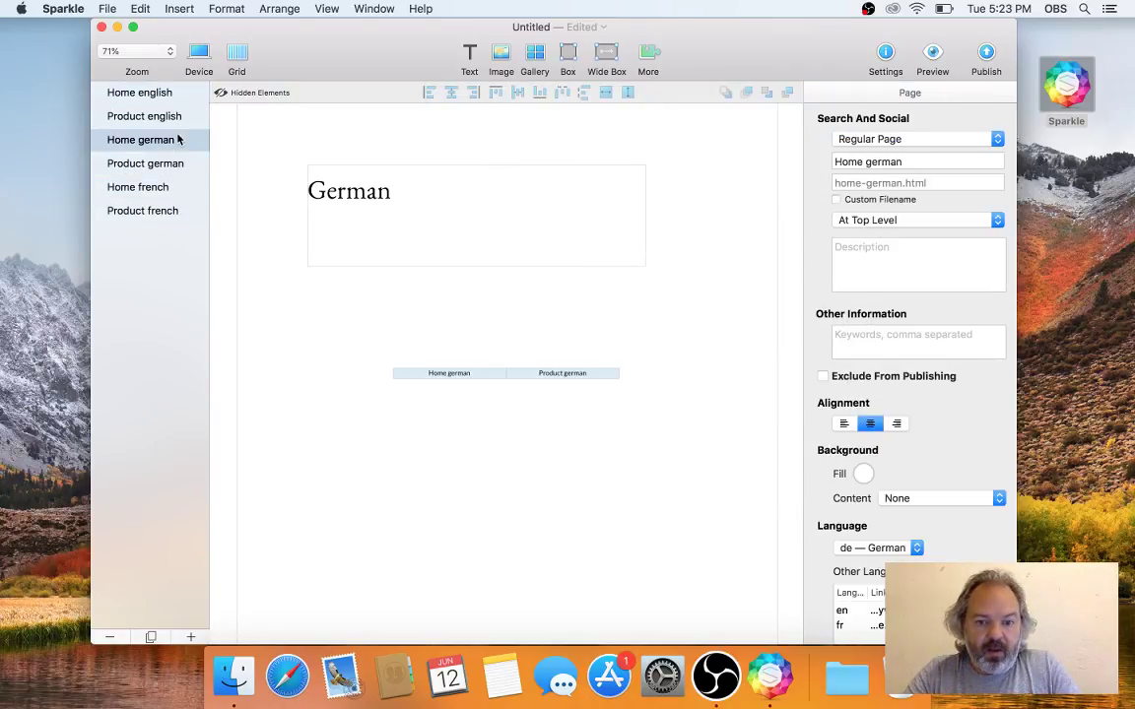
click(168, 187)
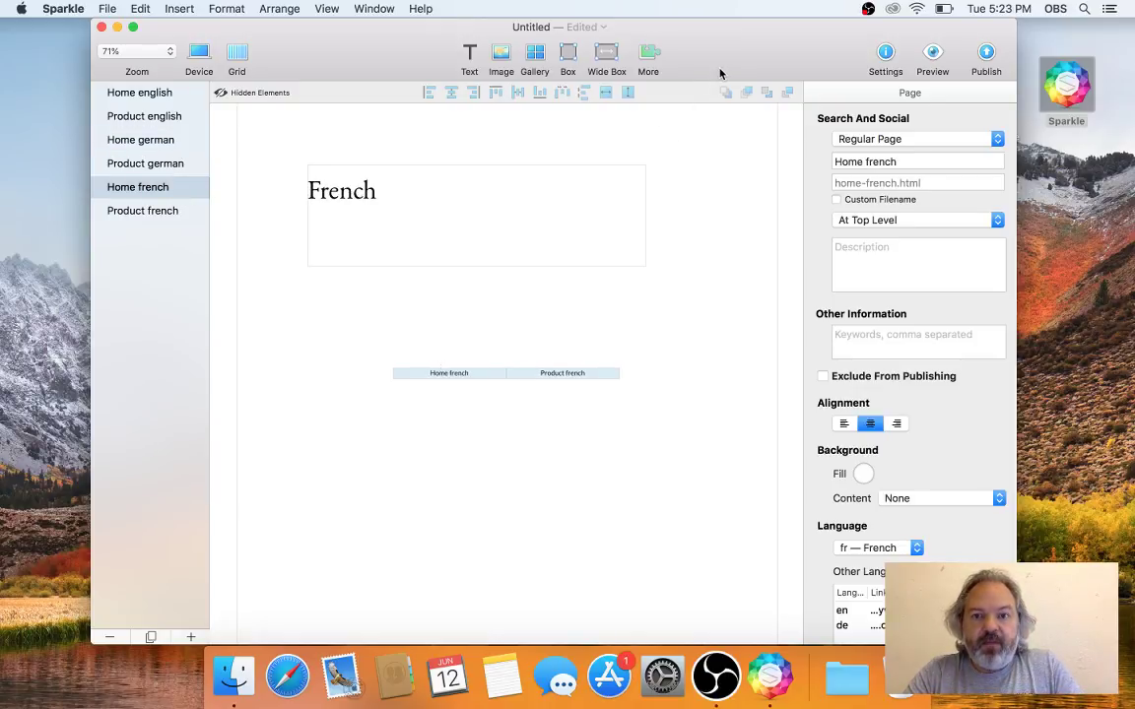
drag(732, 72, 732, 68)
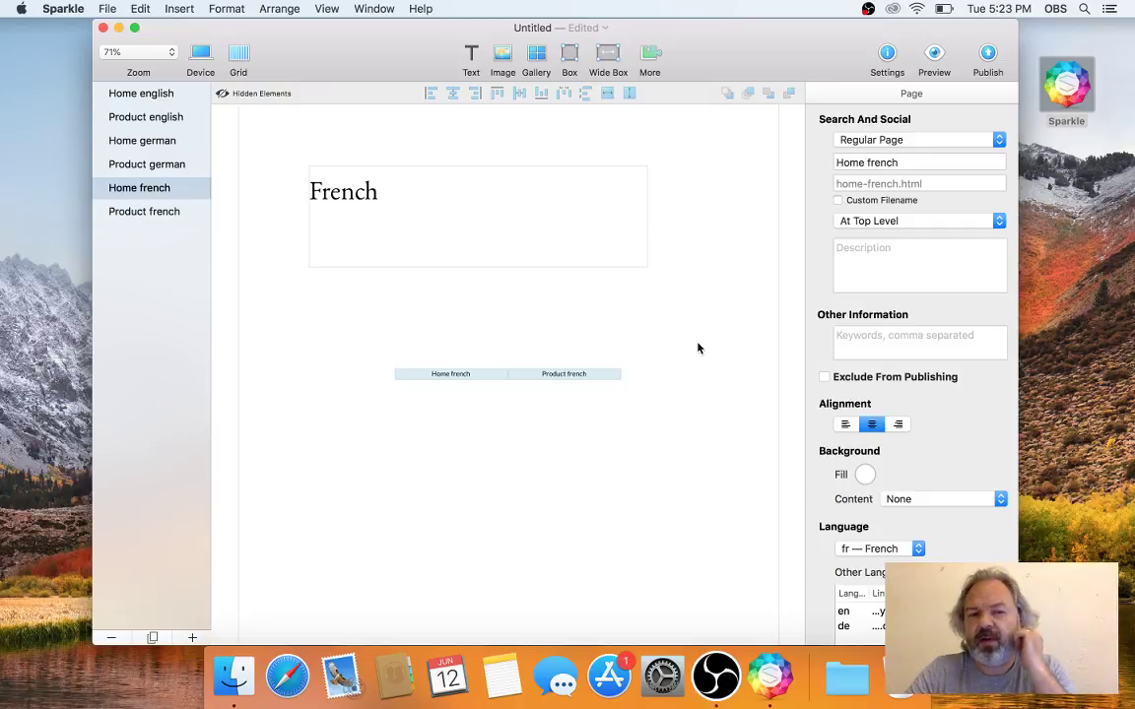
click(118, 28)
- Drag sparkle 2.6.sparkle onto the Sparkle app icon to open it, then move its window left
click(559, 282)
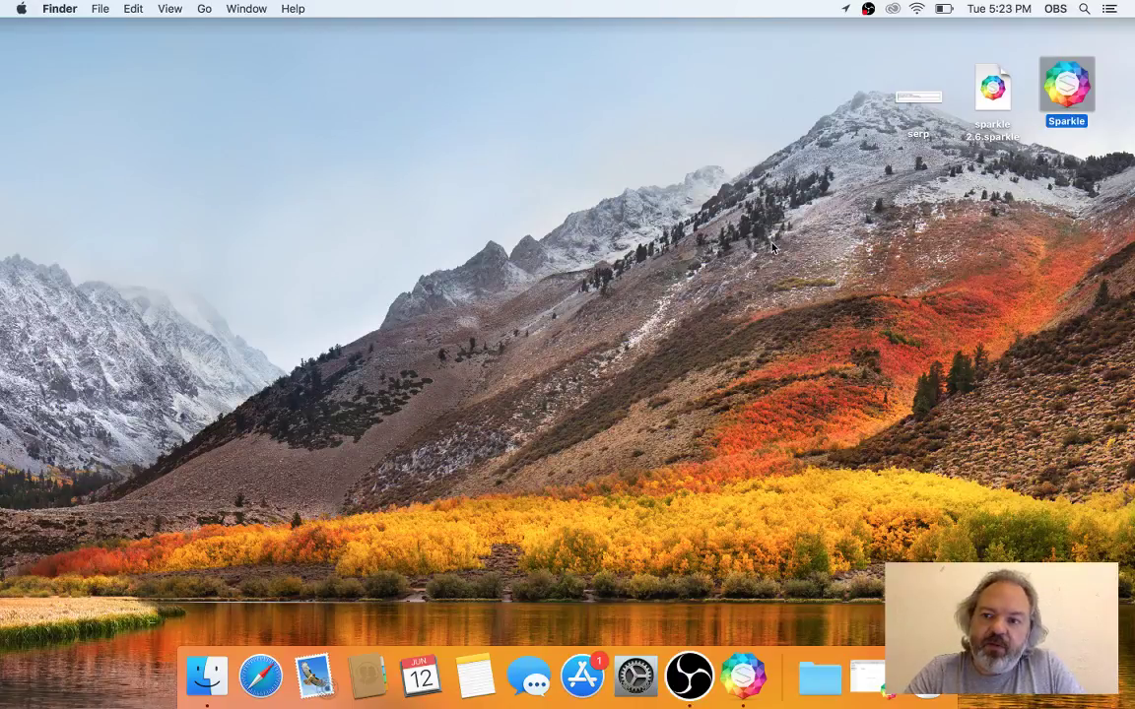
click(984, 195)
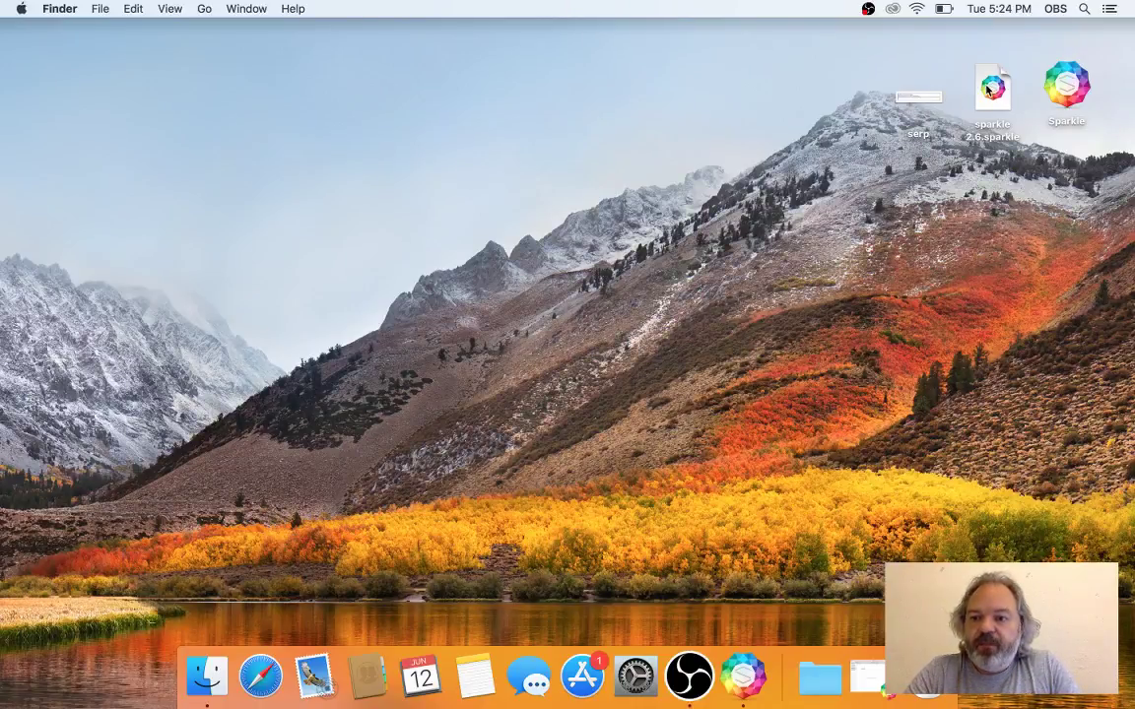
drag(988, 89, 1060, 93)
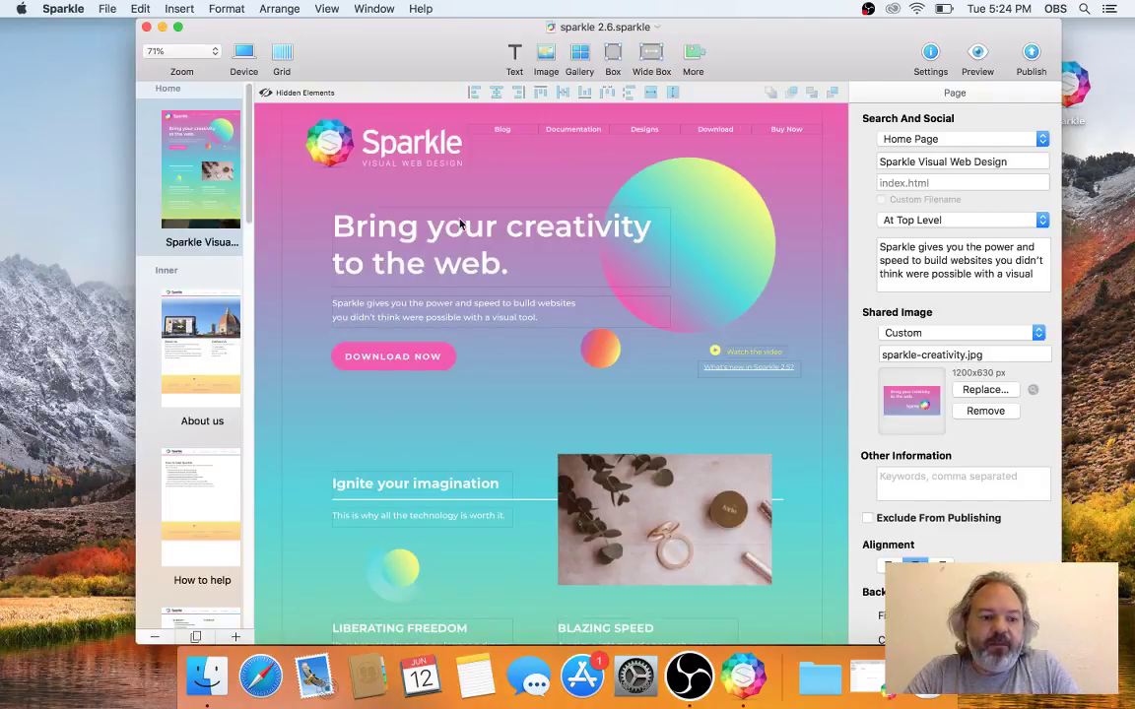
drag(387, 46, 327, 51)
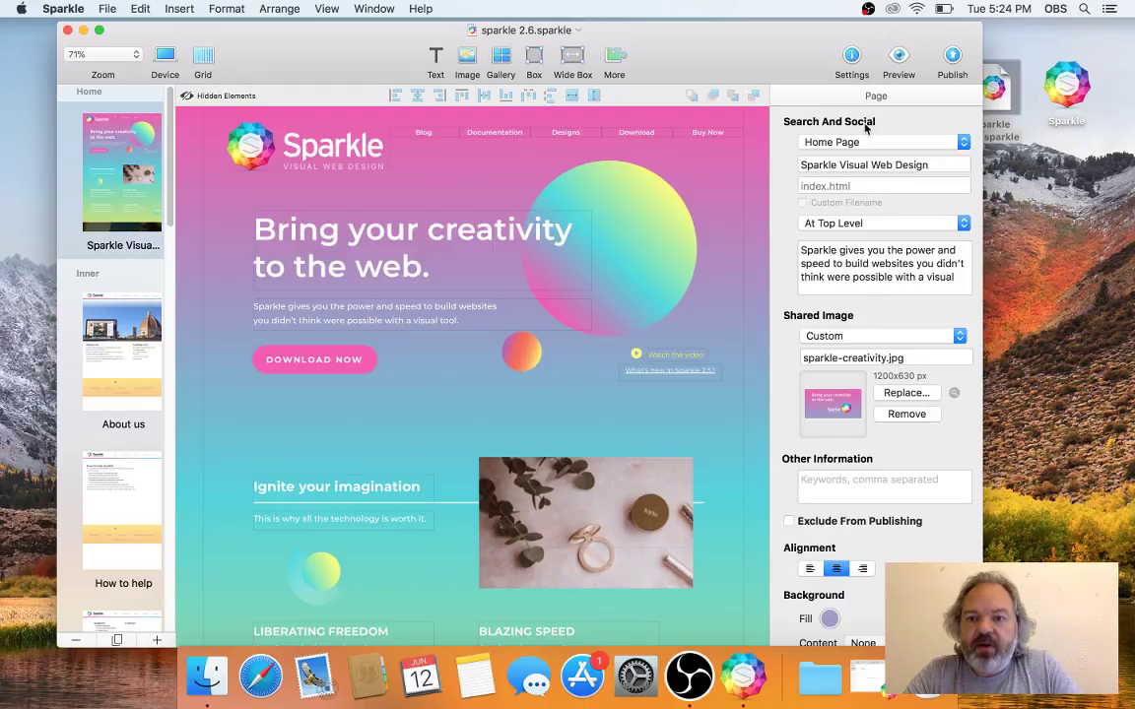
- Quick Look the serp screenshot and place it beside the home page's title and description
drag(771, 76, 386, 80)
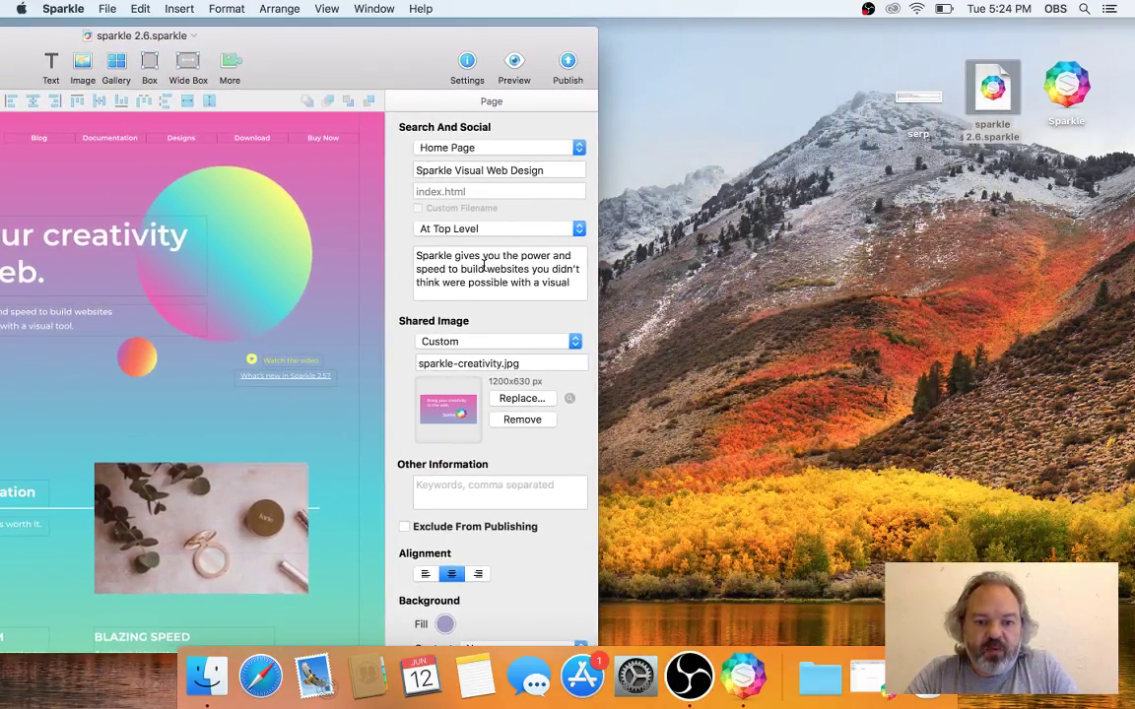
click(568, 292)
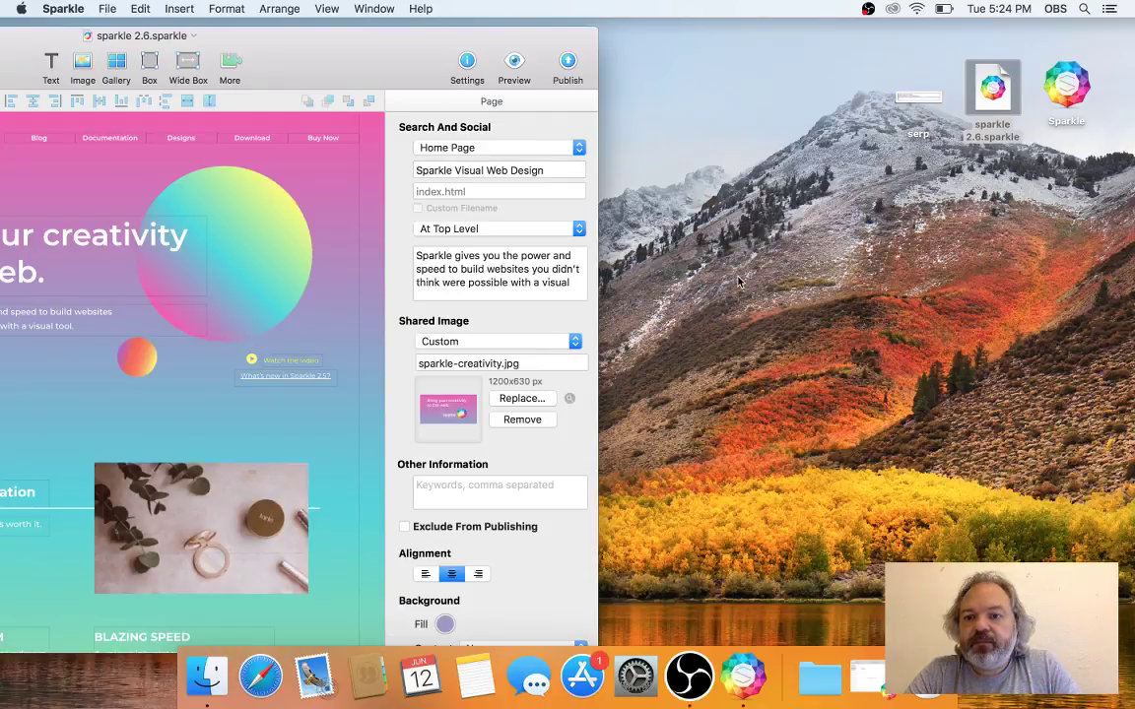
click(914, 96)
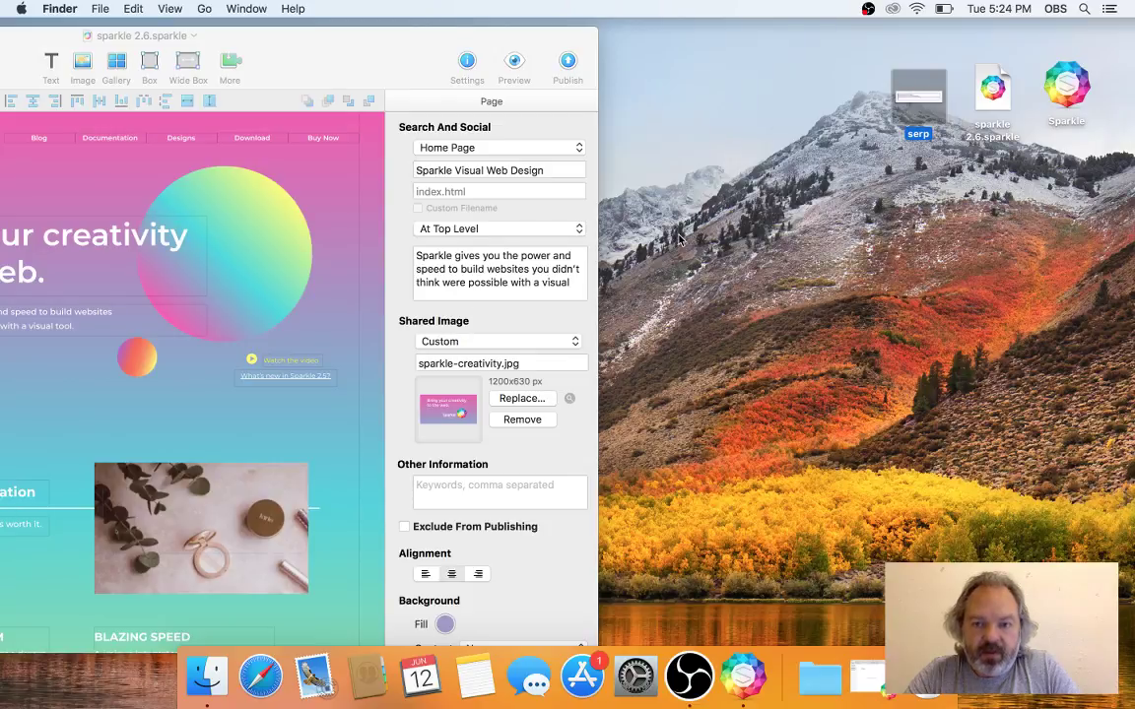
key(space)
drag(451, 476, 732, 135)
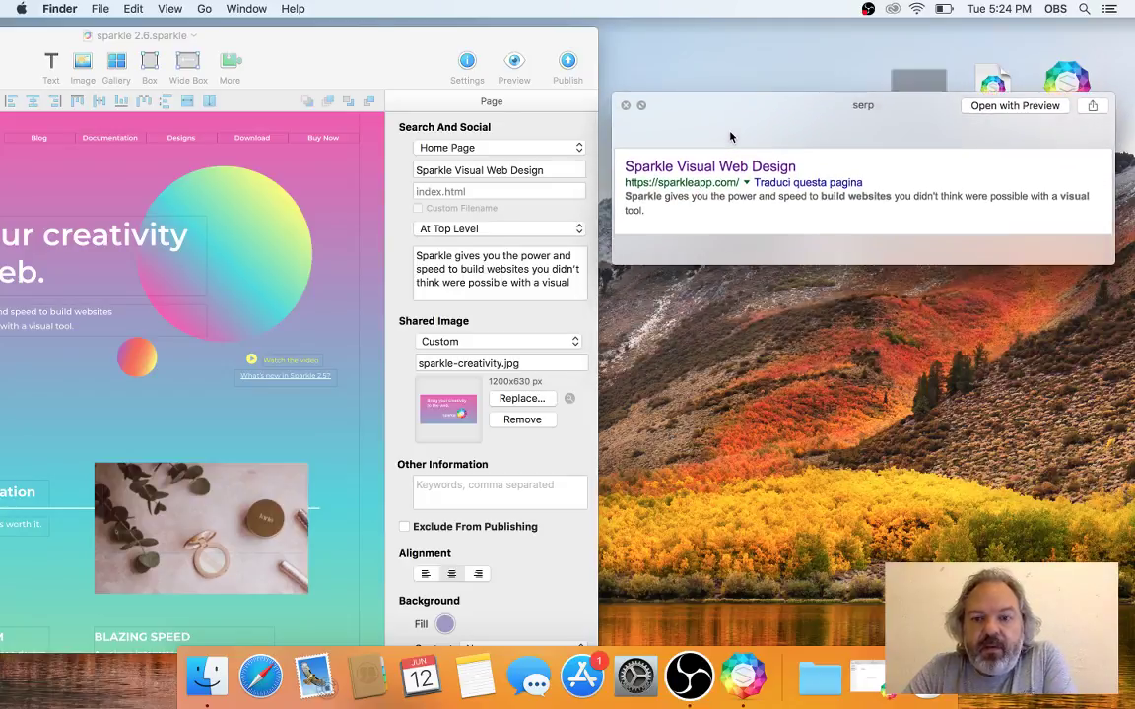
click(480, 148)
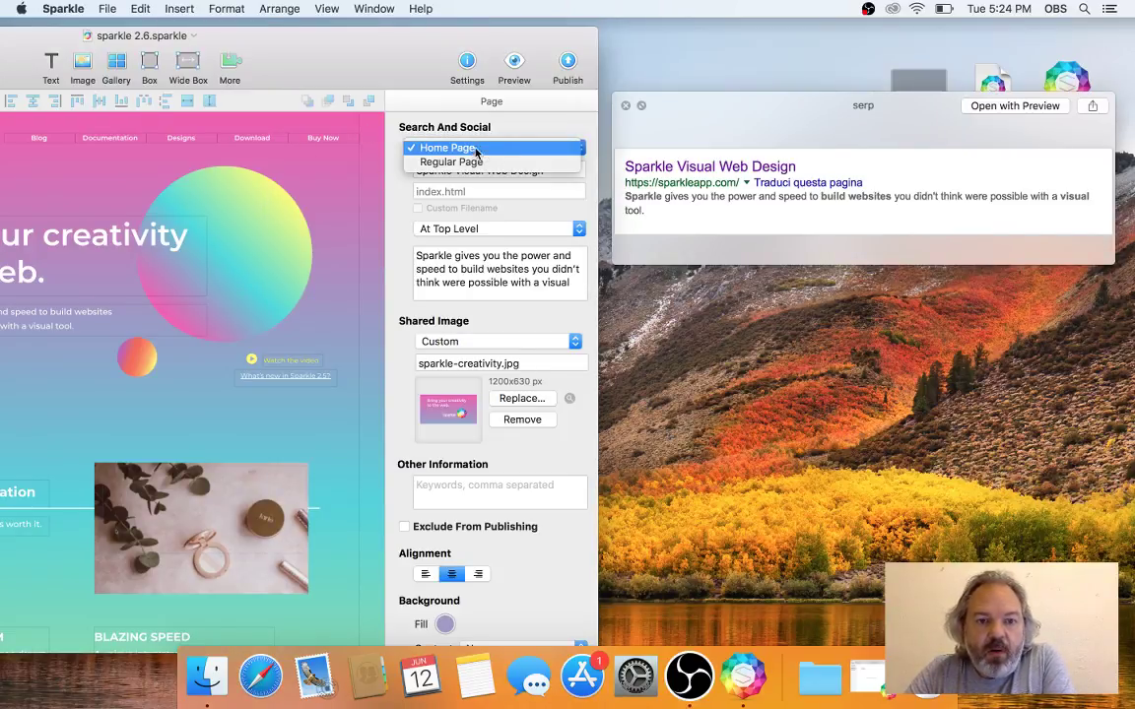
click(484, 131)
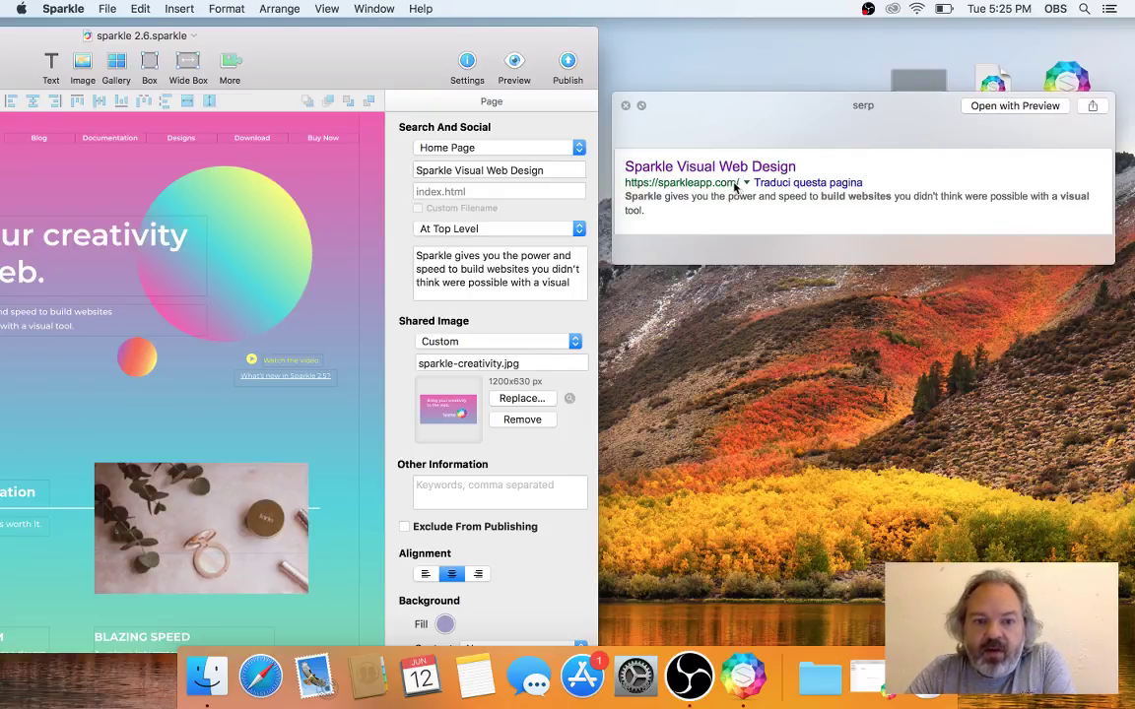
click(467, 61)
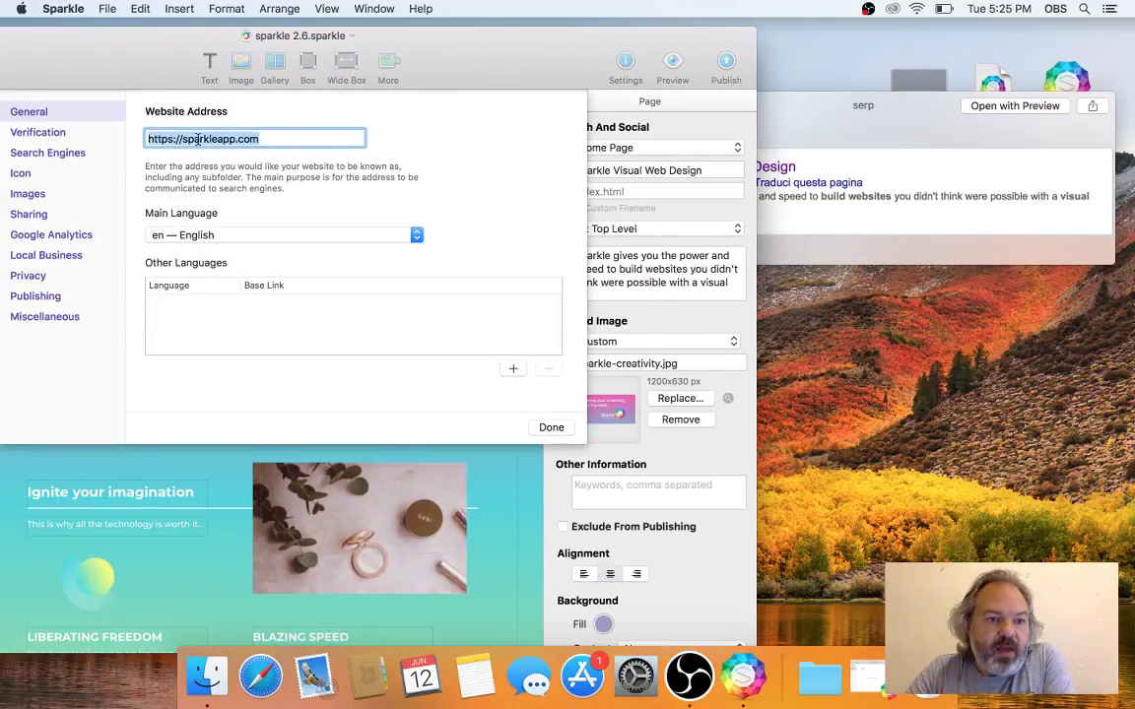
click(550, 427)
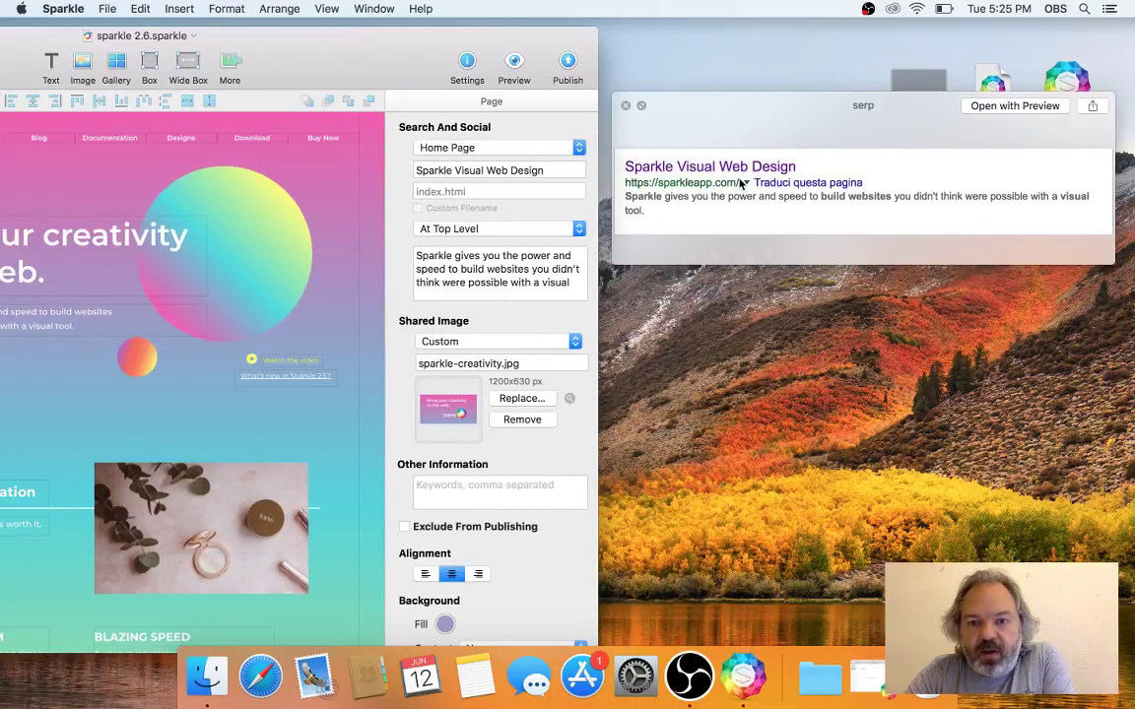
triple_click(538, 173)
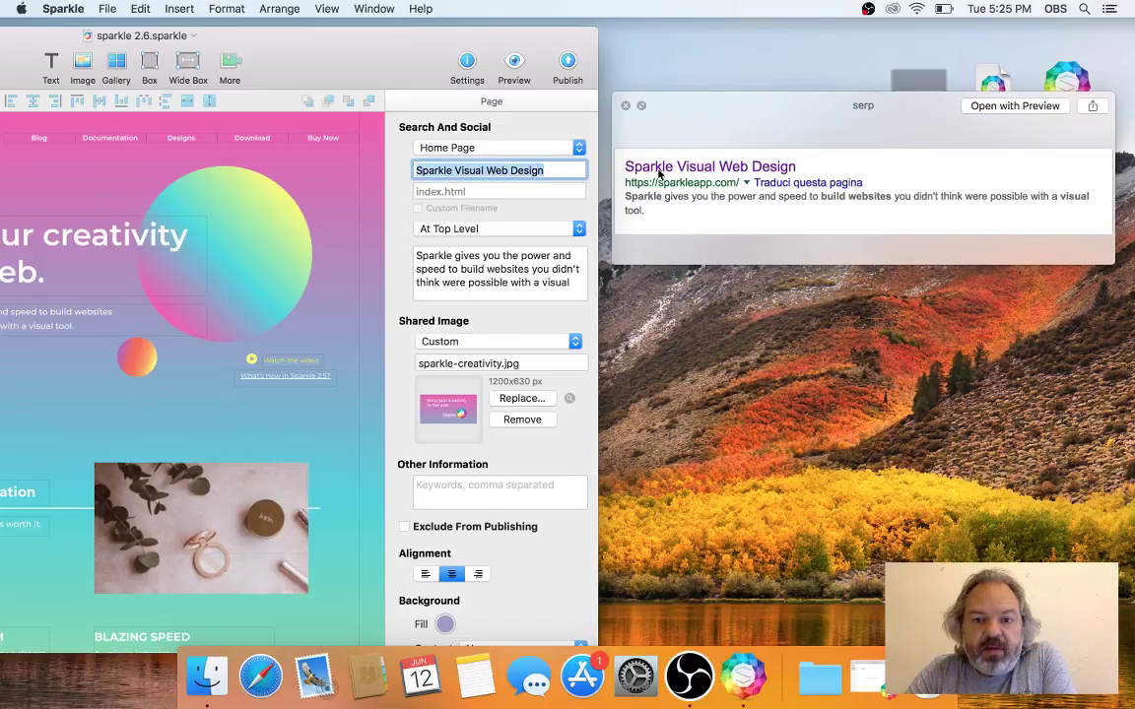
click(812, 168)
click(594, 177)
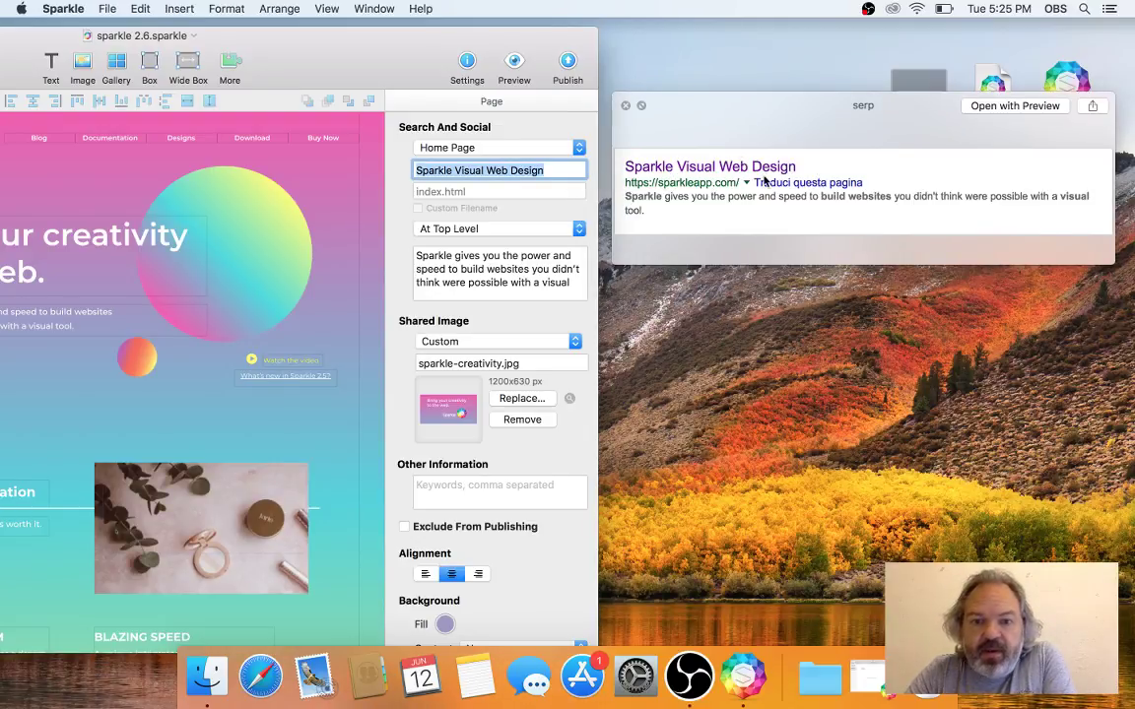
click(630, 201)
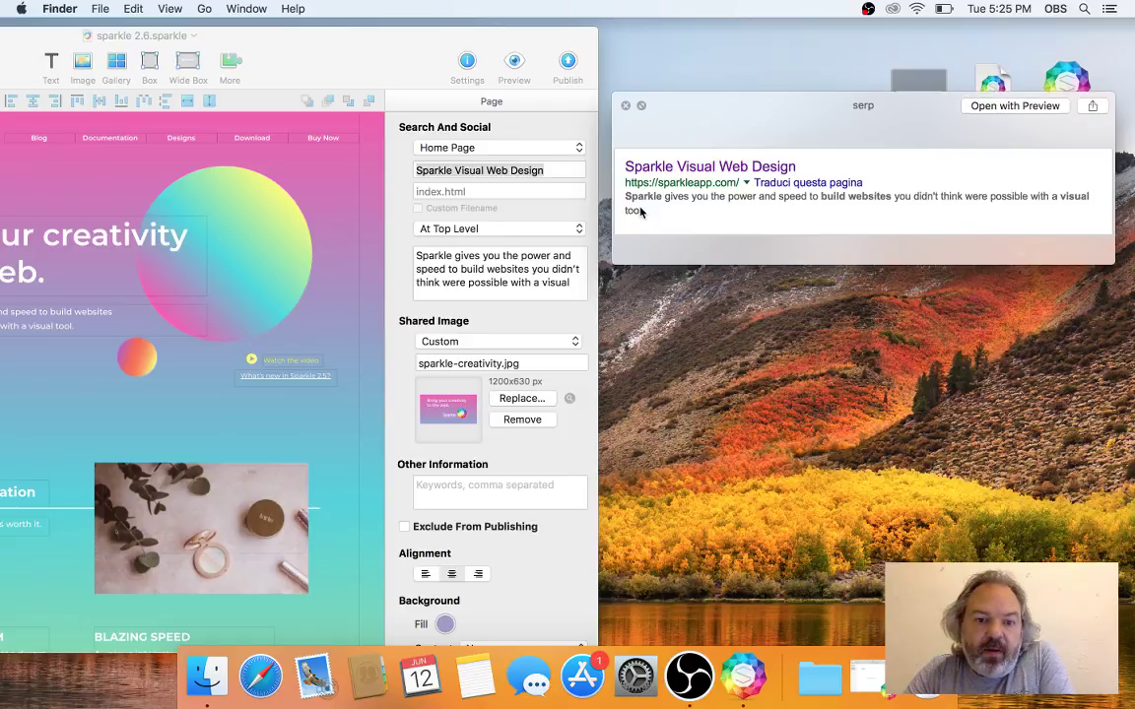
click(562, 291)
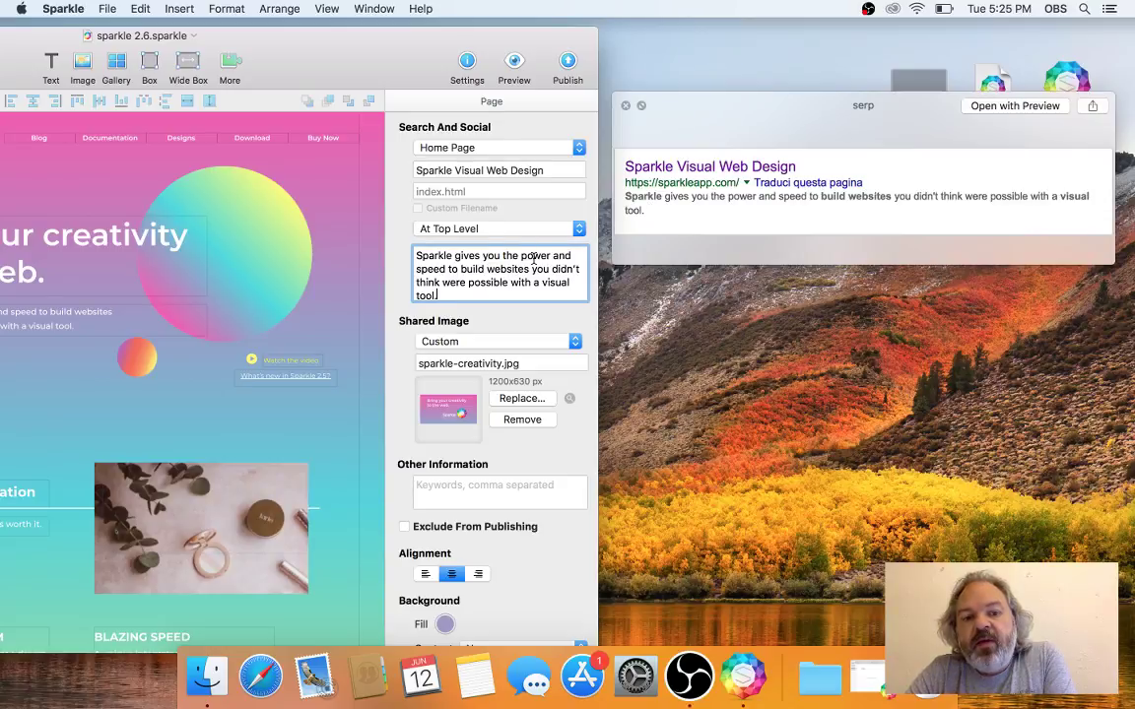
click(632, 169)
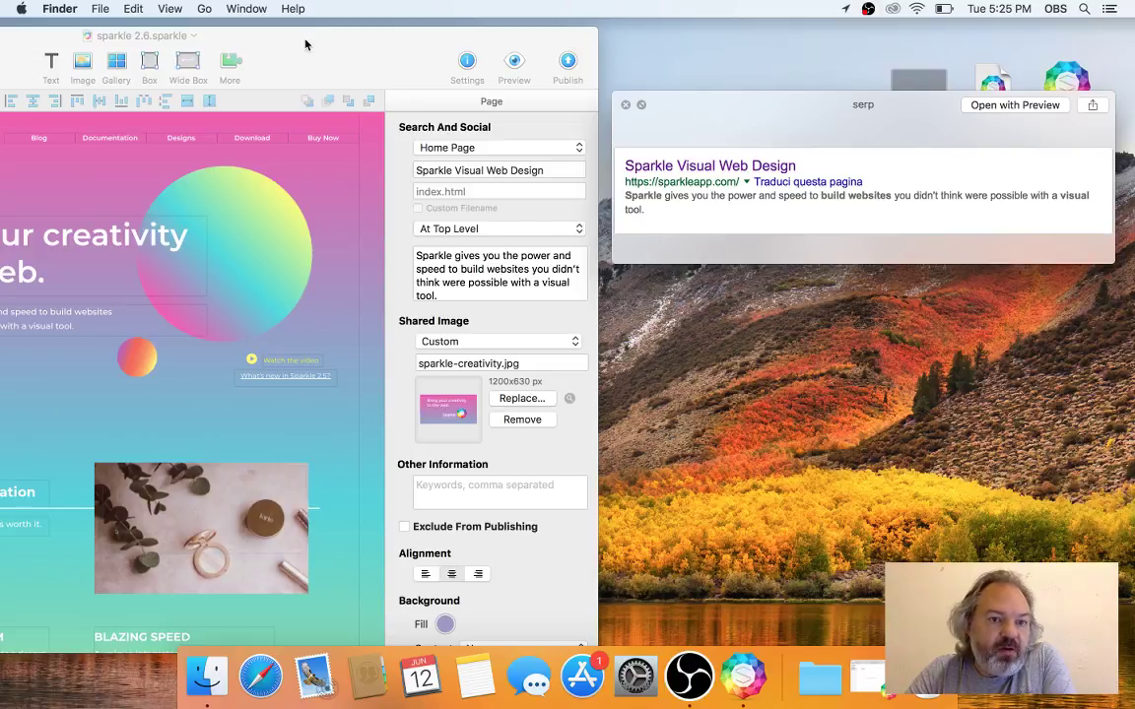
double_click(274, 34)
scroll(256, 481, down, 15)
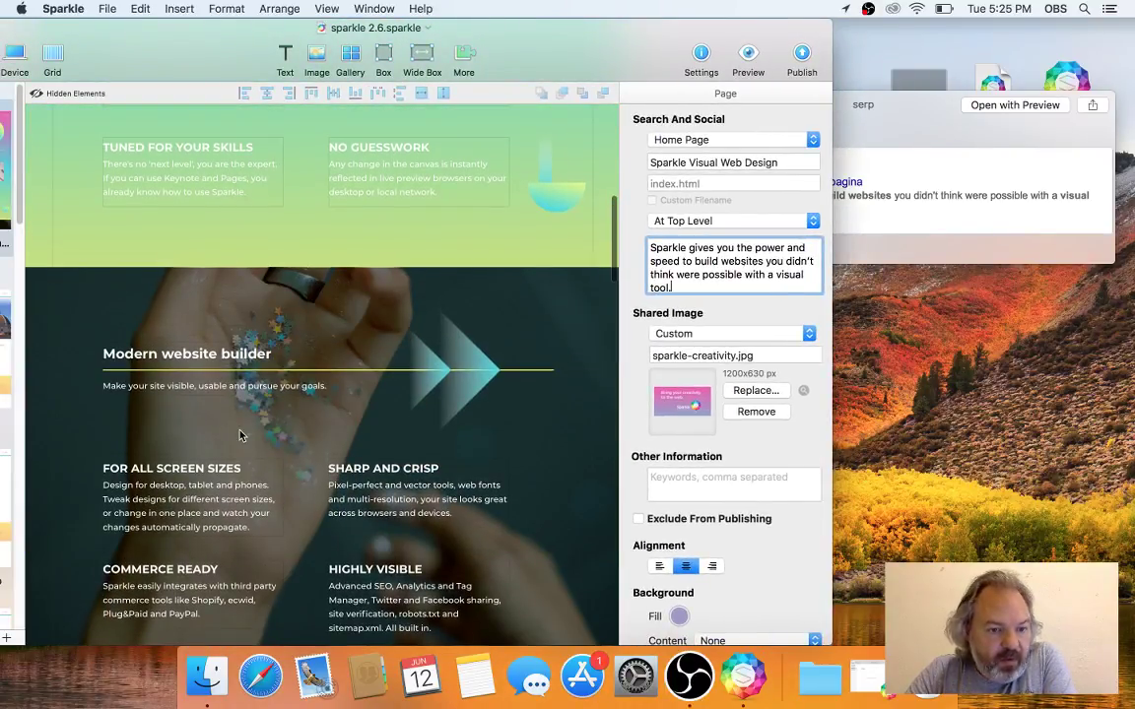
scroll(224, 325, down, 2)
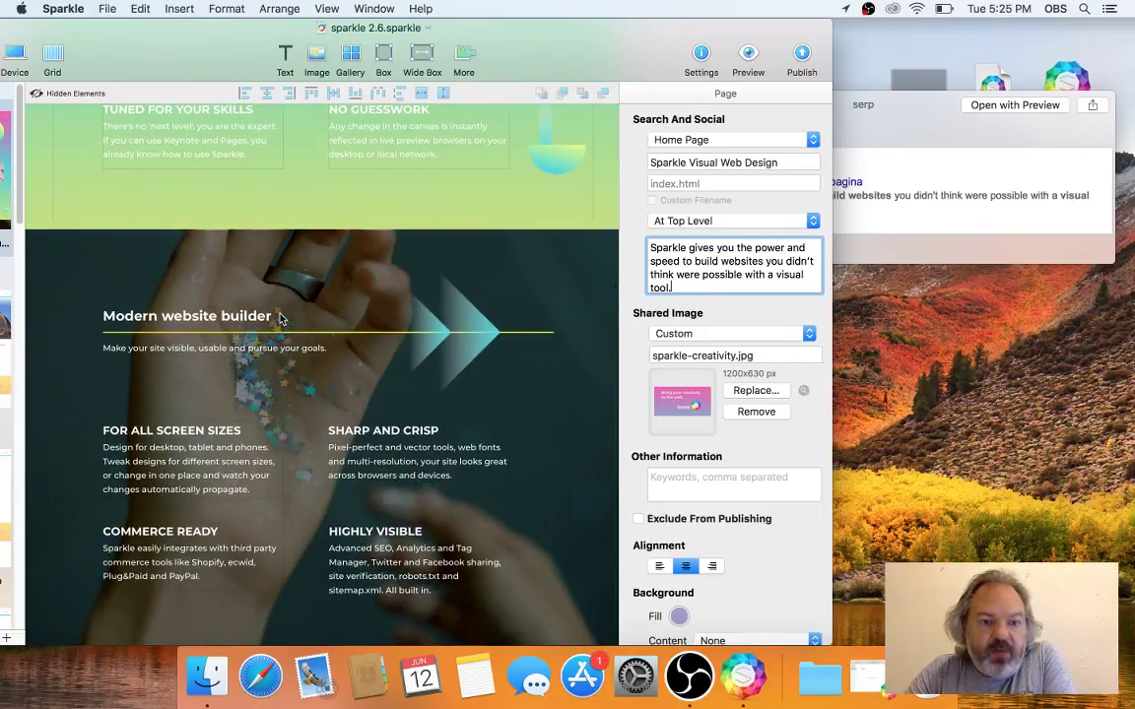
click(907, 94)
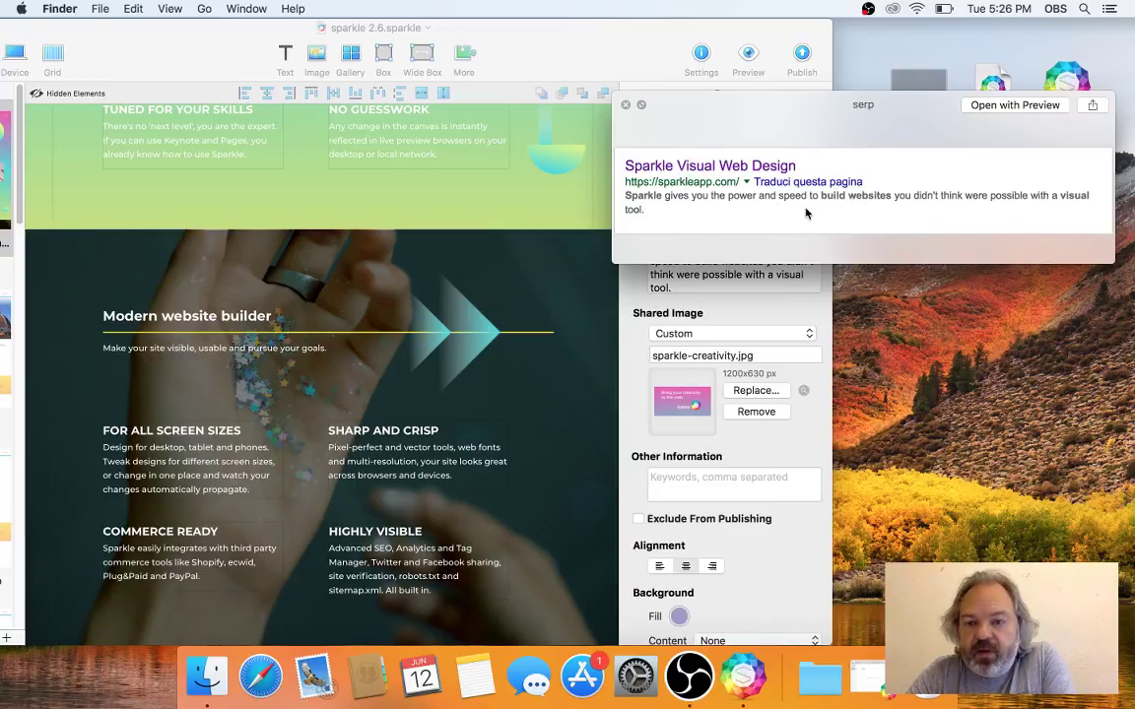
drag(632, 60, 443, 68)
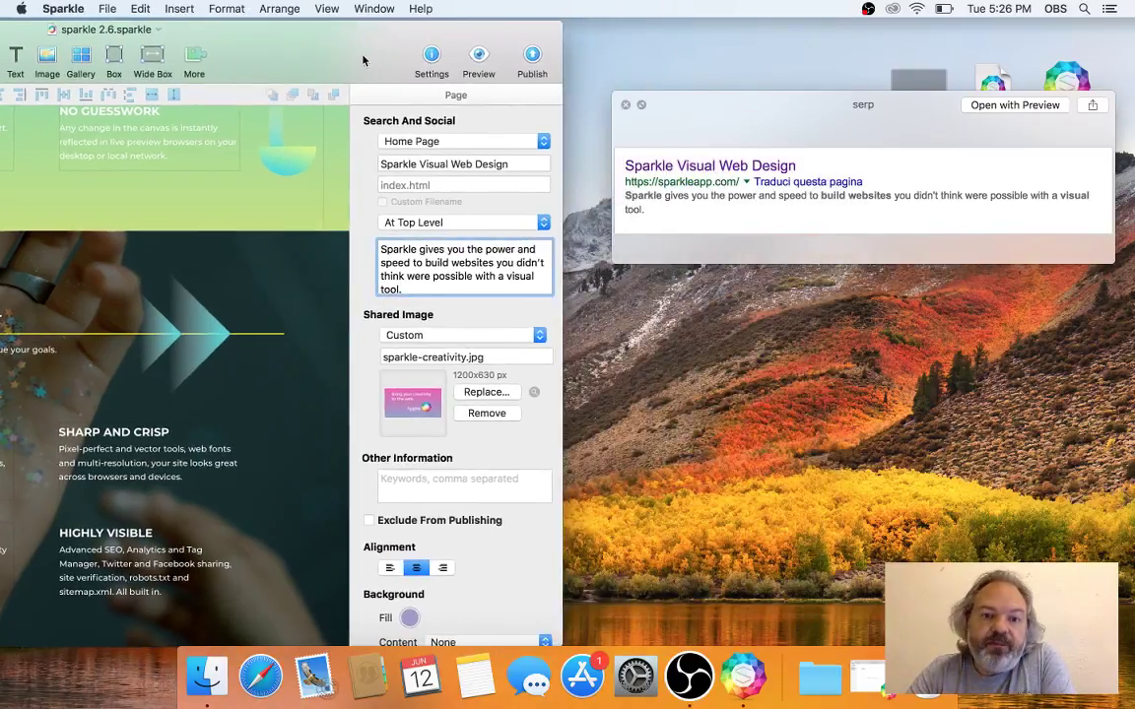
drag(362, 61, 365, 62)
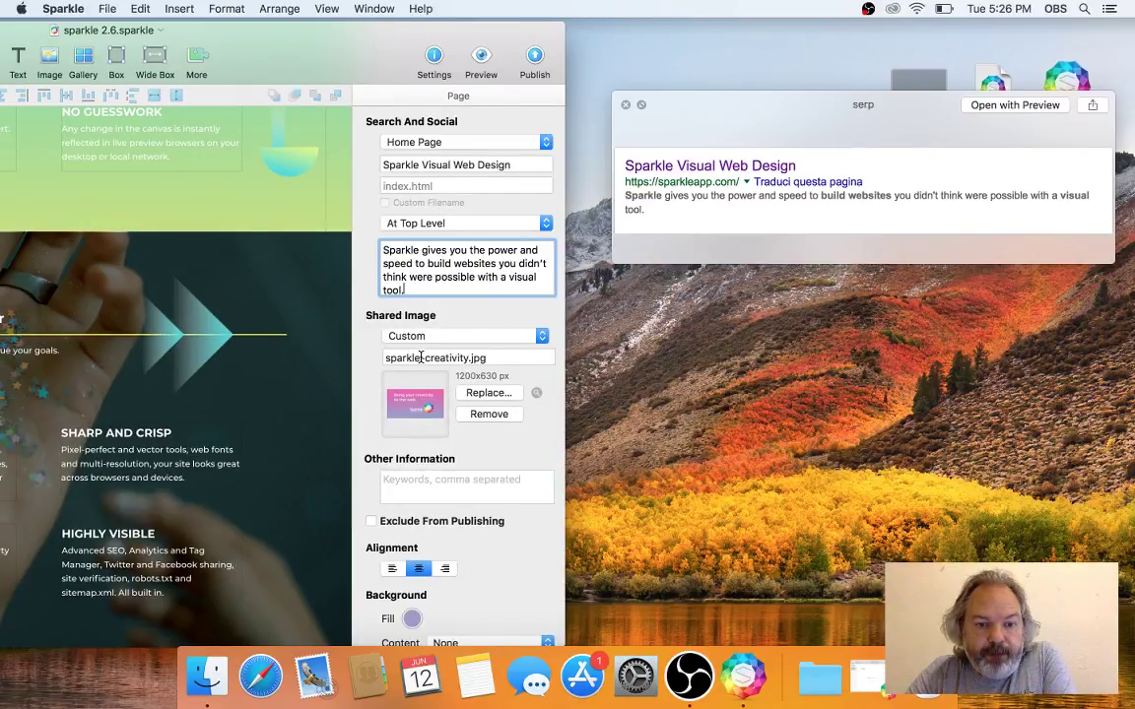
drag(706, 114, 686, 131)
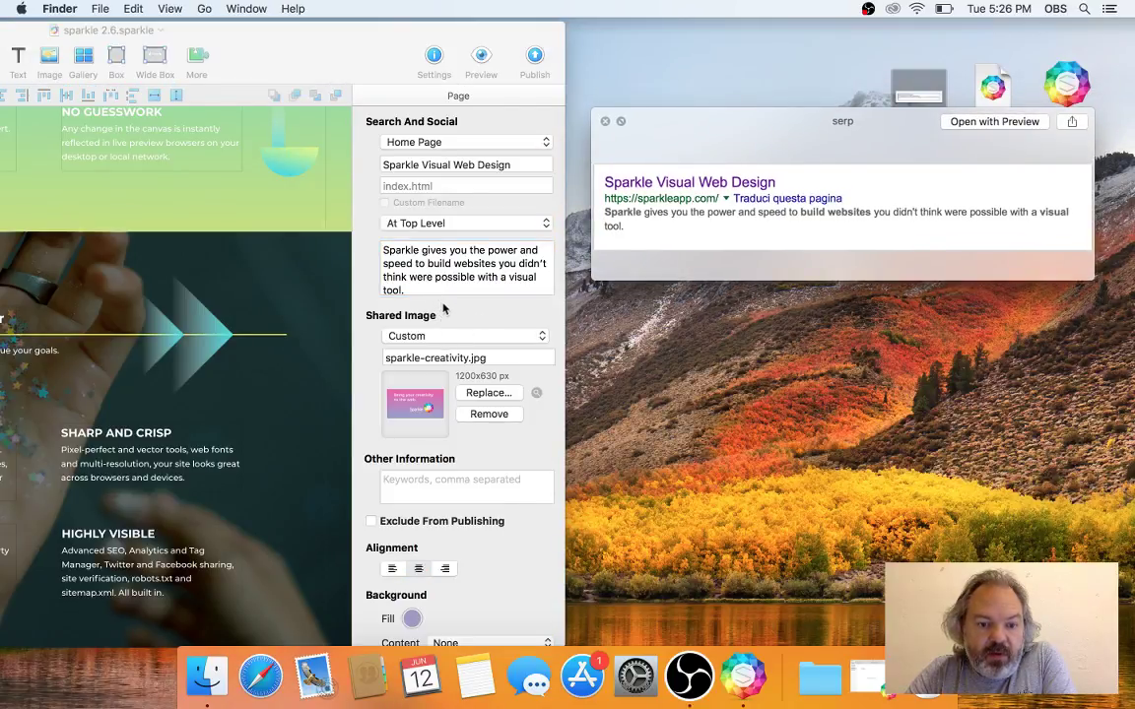
click(442, 483)
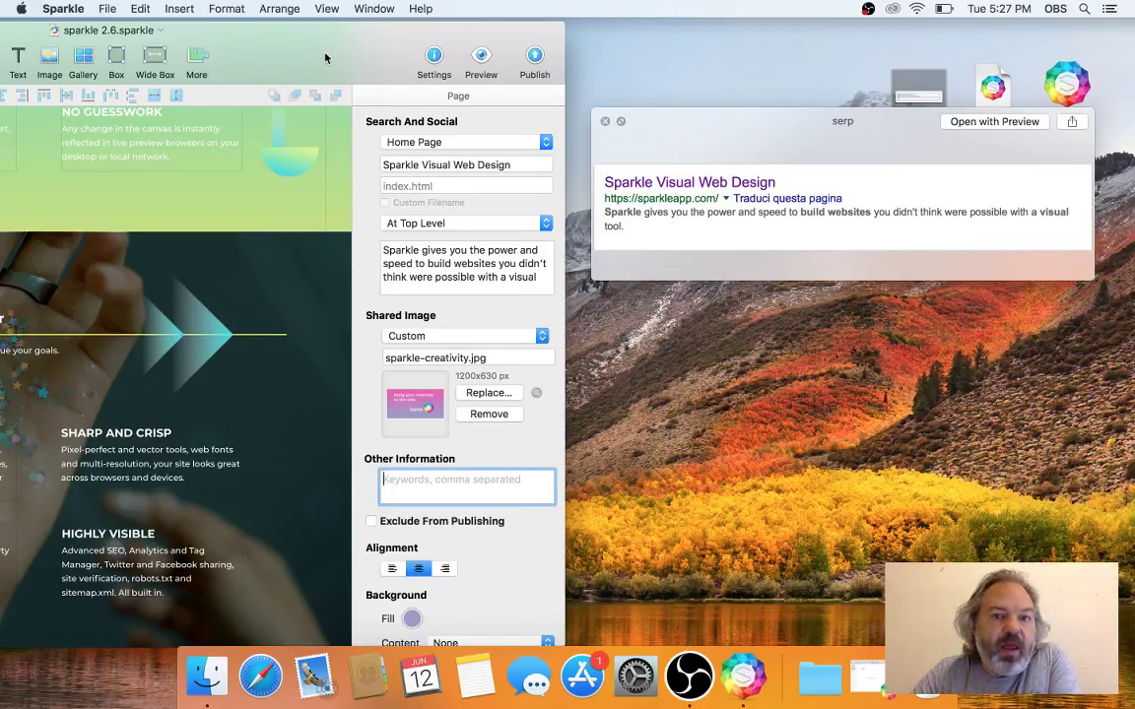
drag(292, 49, 748, 41)
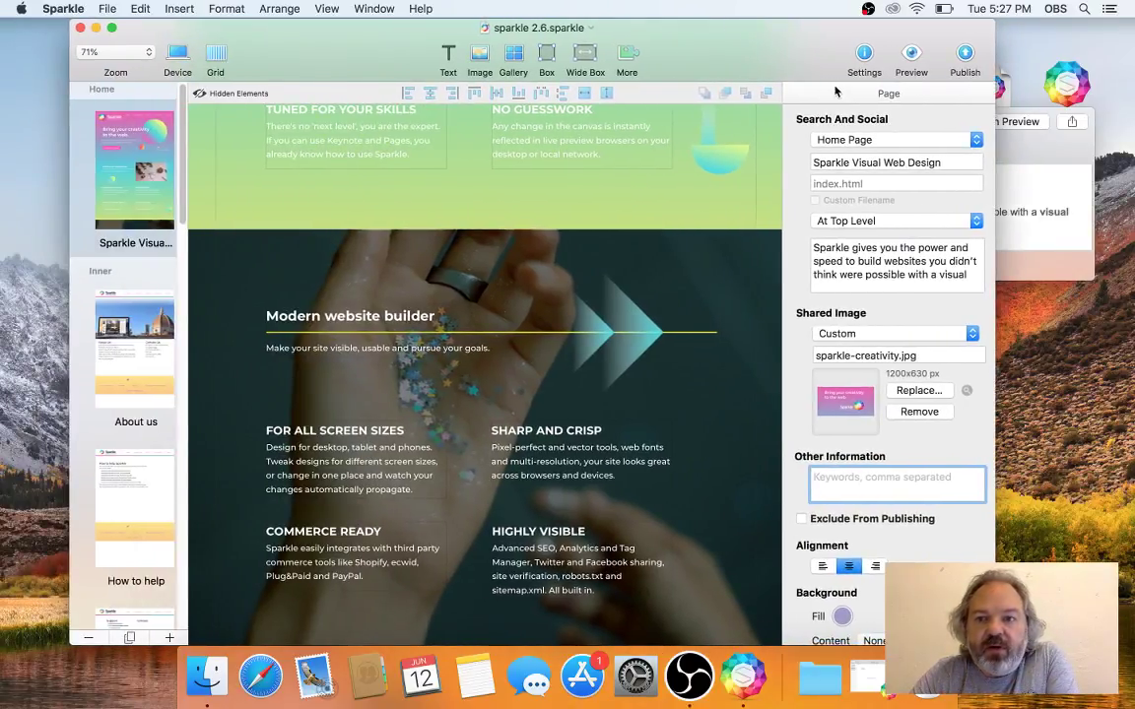
click(866, 56)
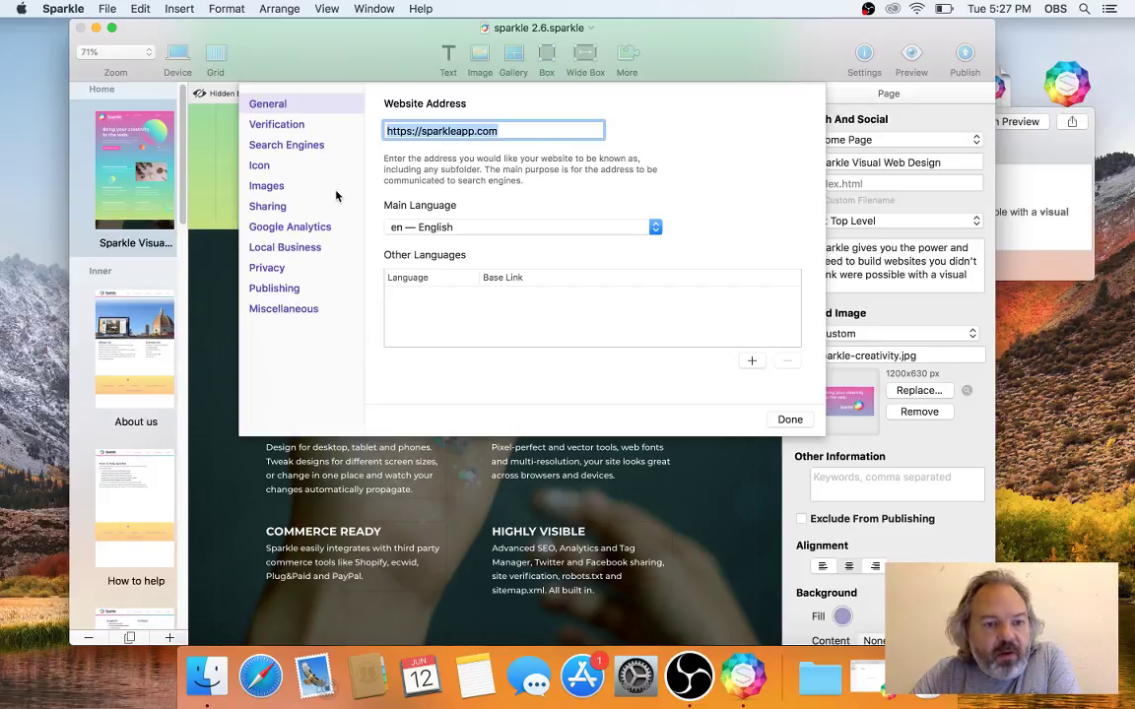
click(295, 248)
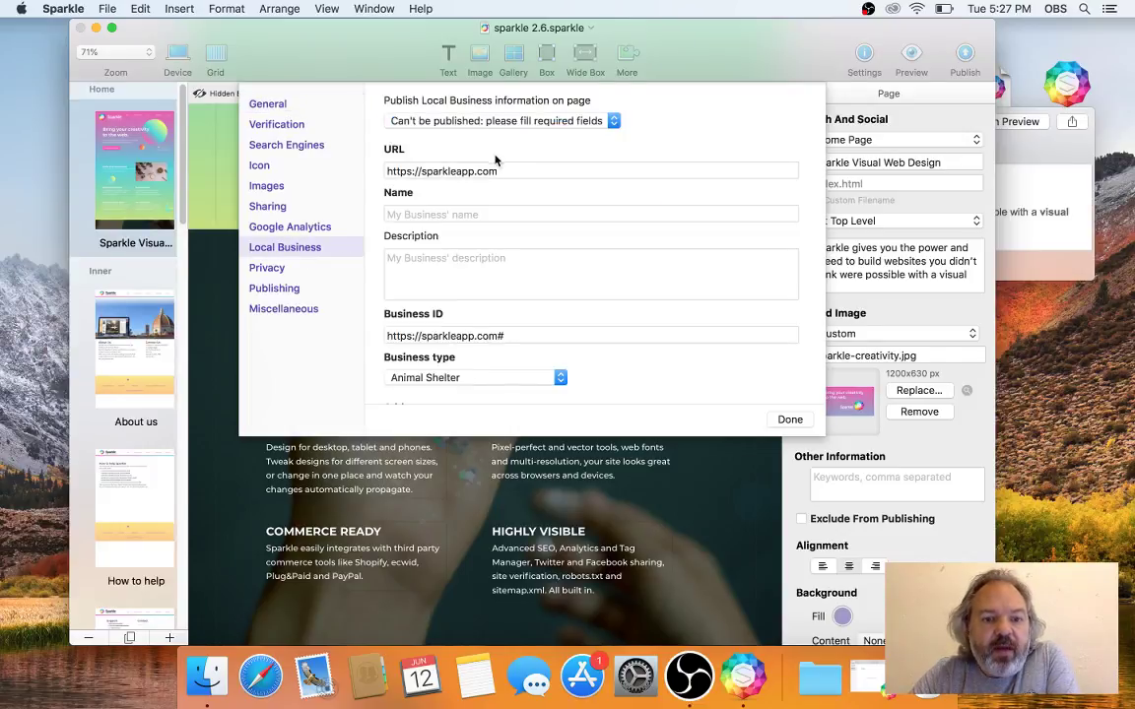
scroll(395, 333, down, 6)
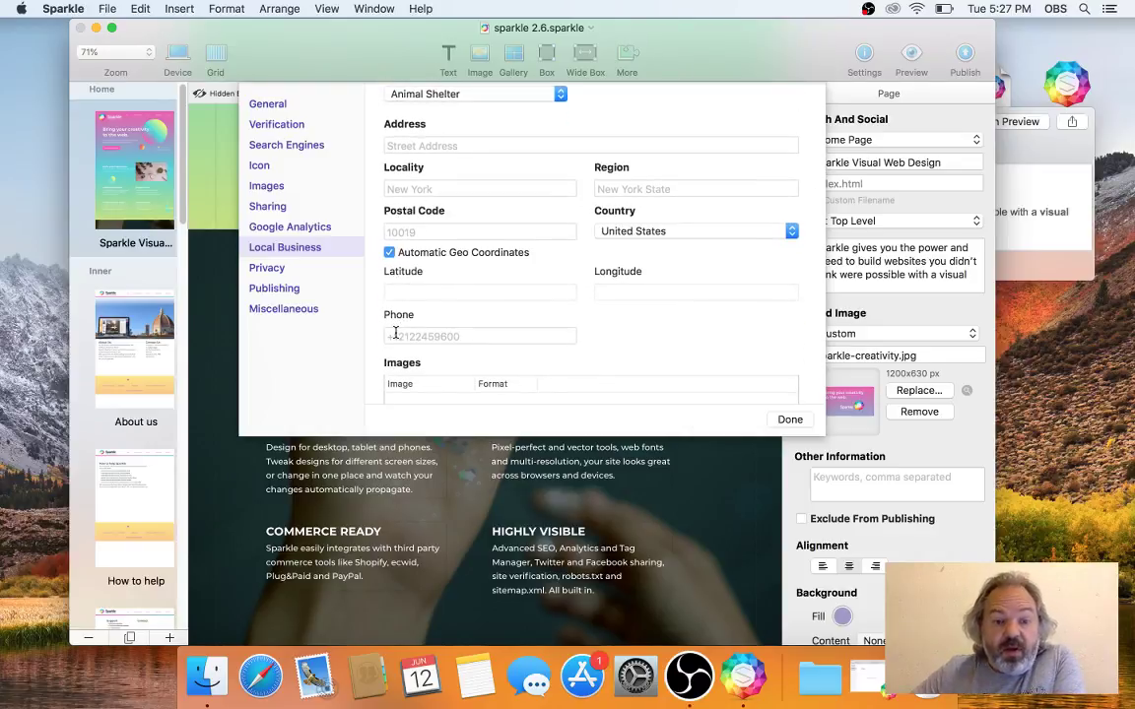
scroll(395, 332, up, 6)
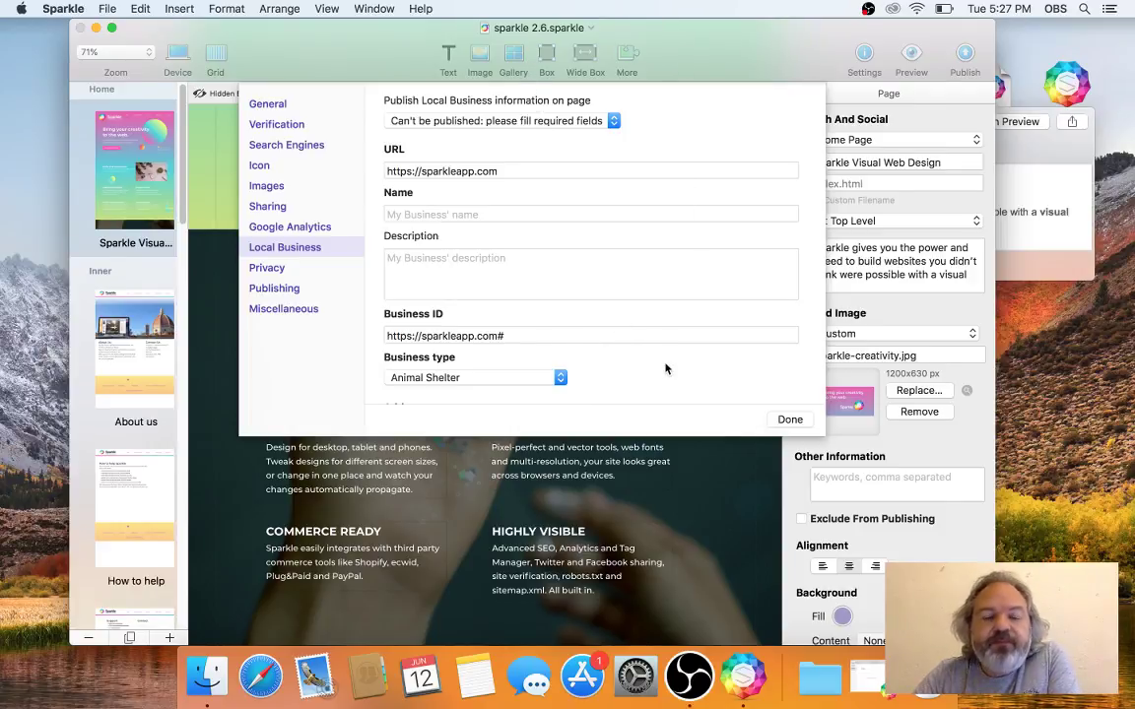
click(789, 420)
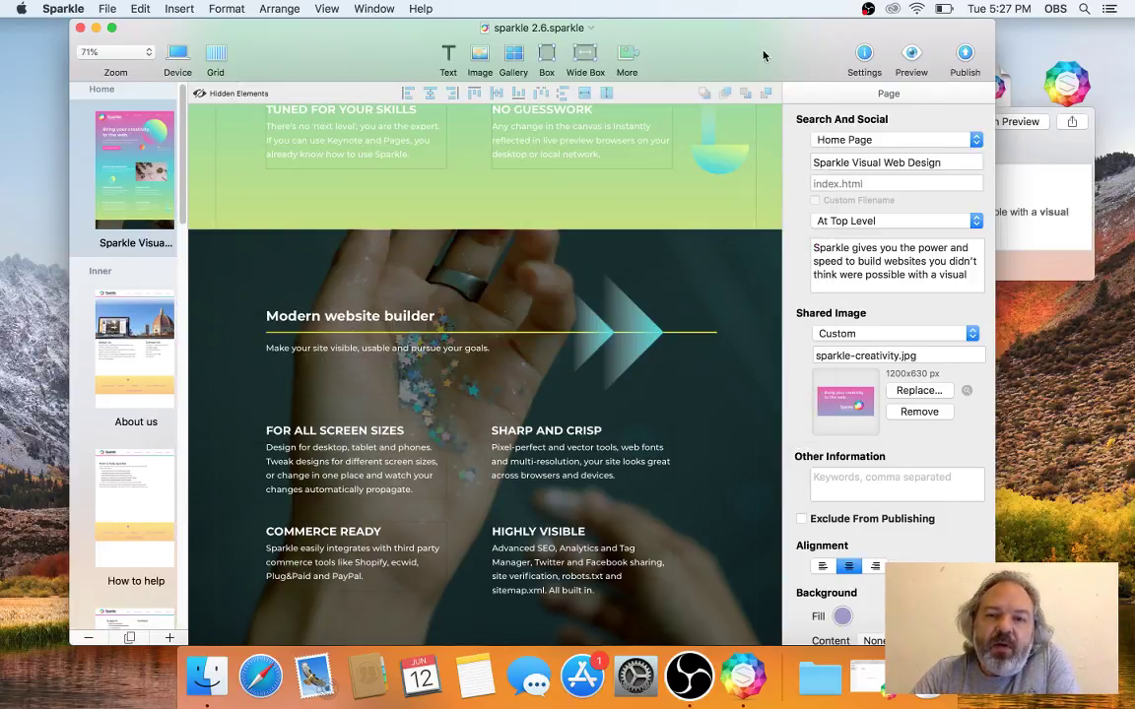
drag(762, 55, 693, 63)
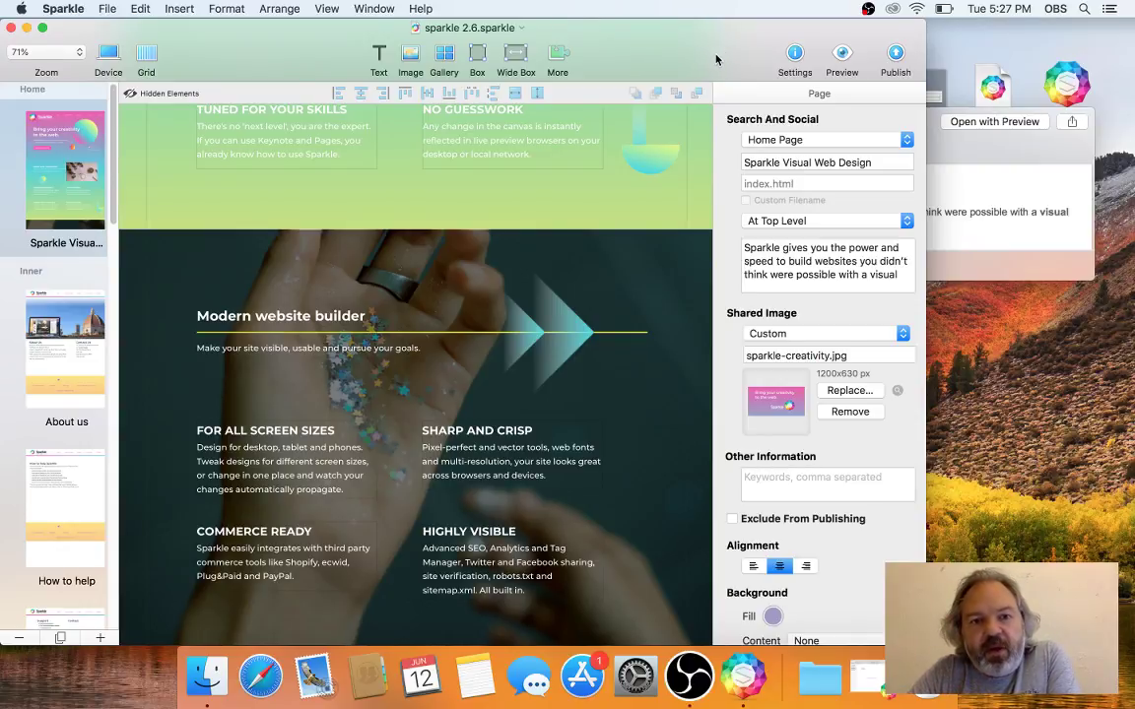
drag(691, 60, 646, 44)
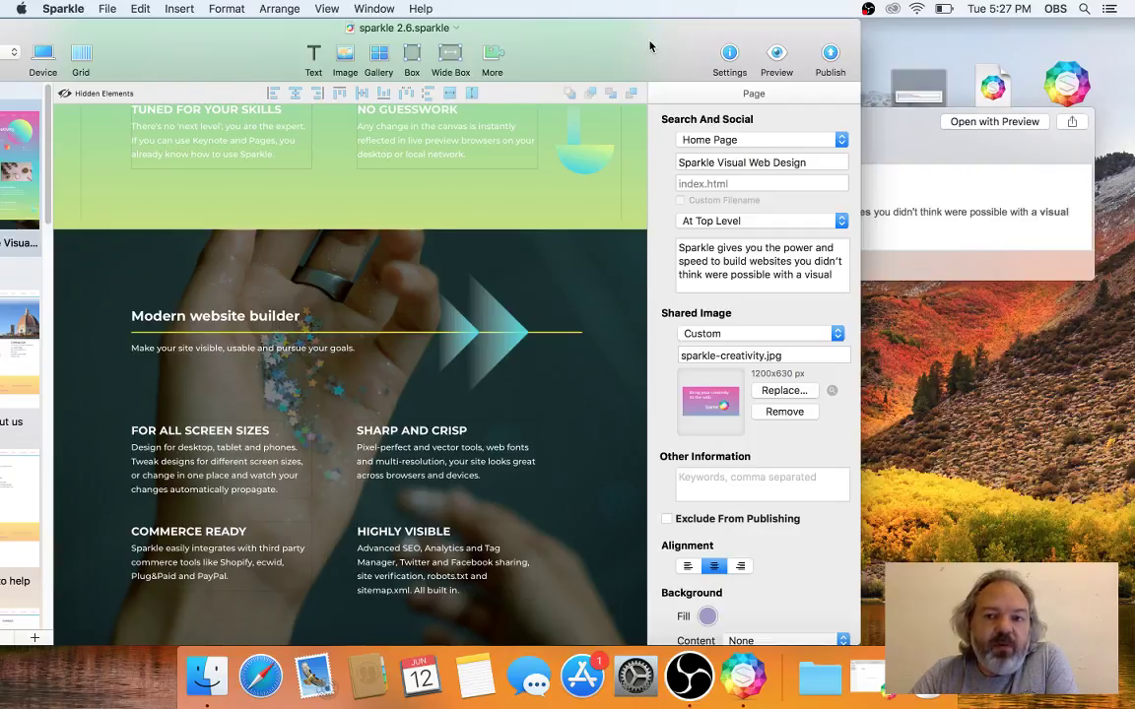
drag(650, 46, 345, 47)
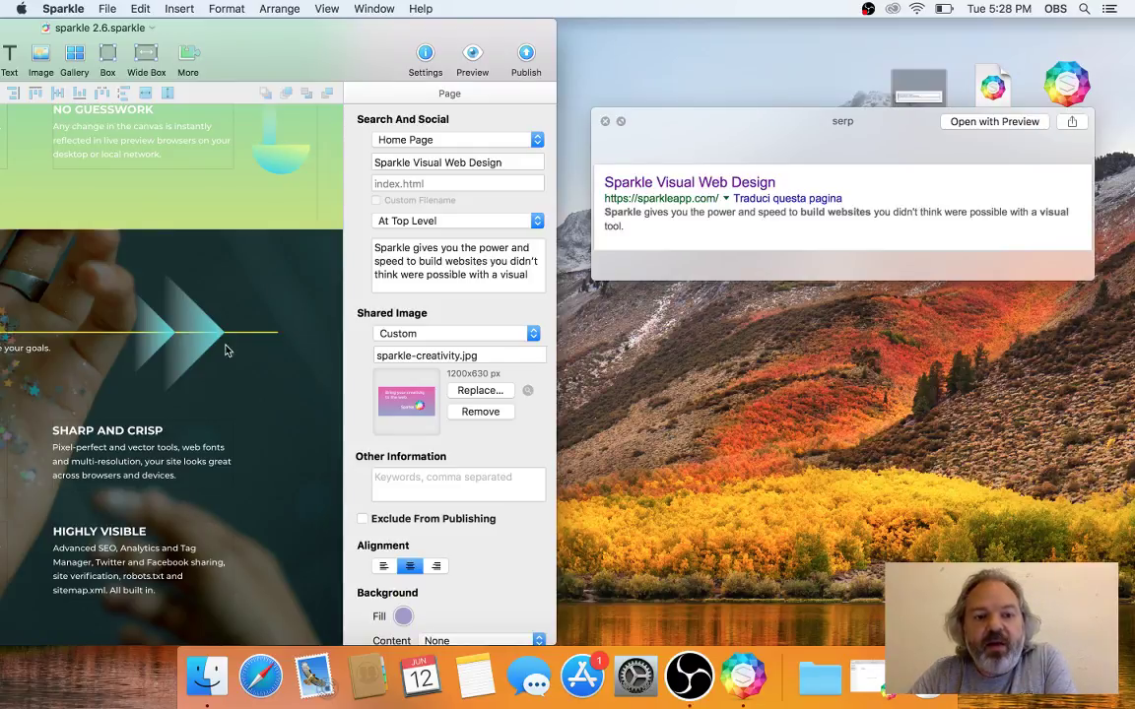
scroll(254, 425, up, 15)
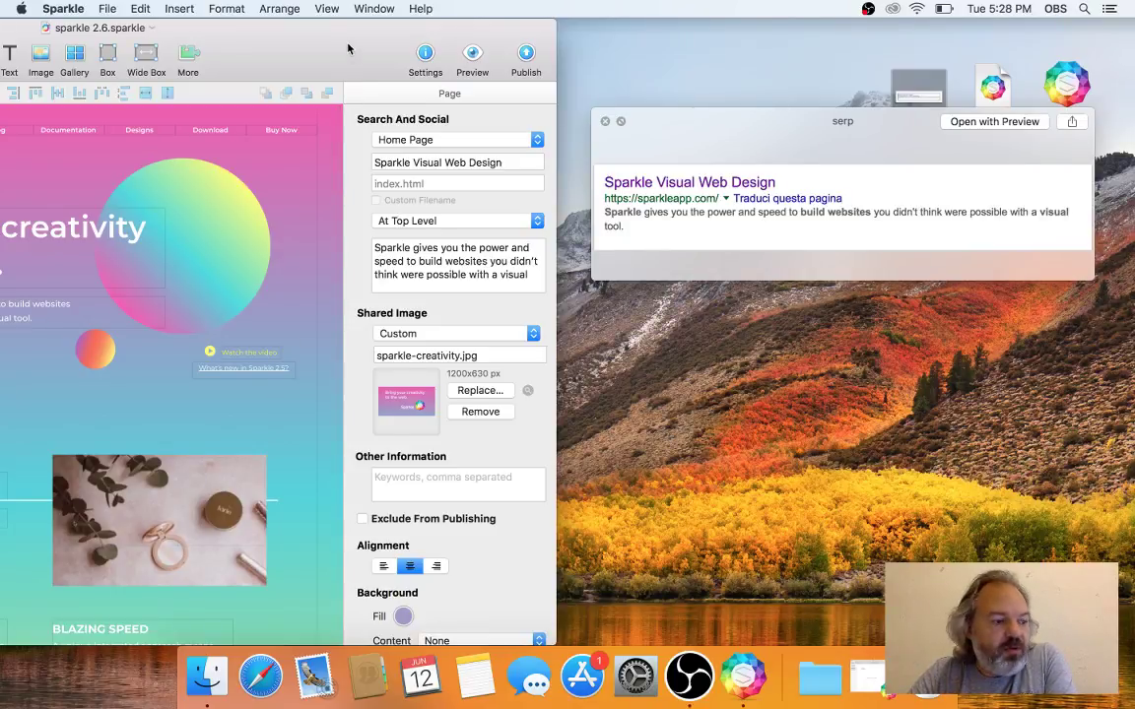
drag(327, 52, 280, 53)
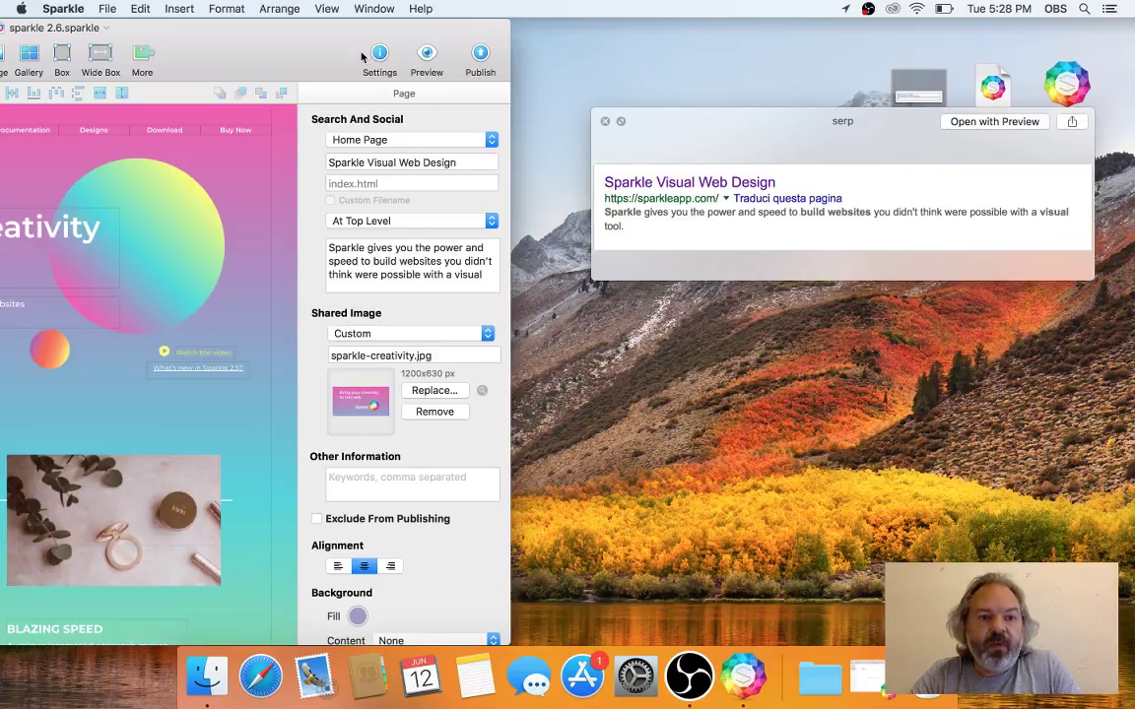
drag(244, 52, 609, 52)
drag(634, 7, 689, 26)
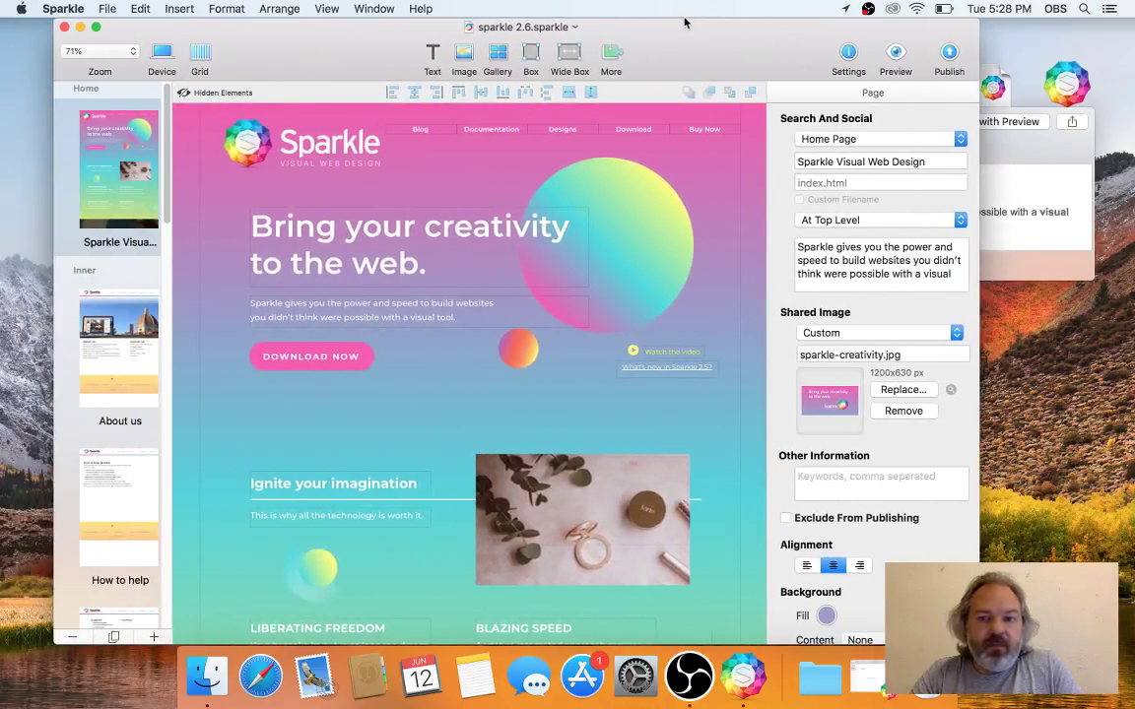
click(997, 158)
- Close the serp Quick Look preview and the sparkle 2.6 project window
key(space)
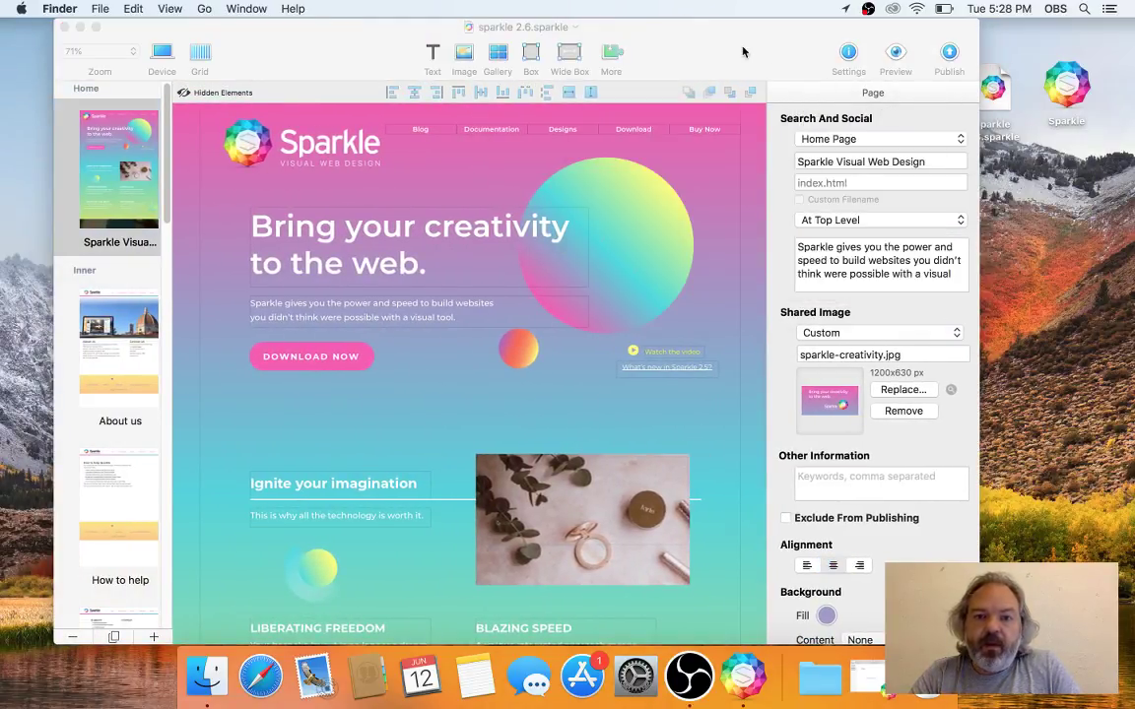
drag(667, 44, 678, 44)
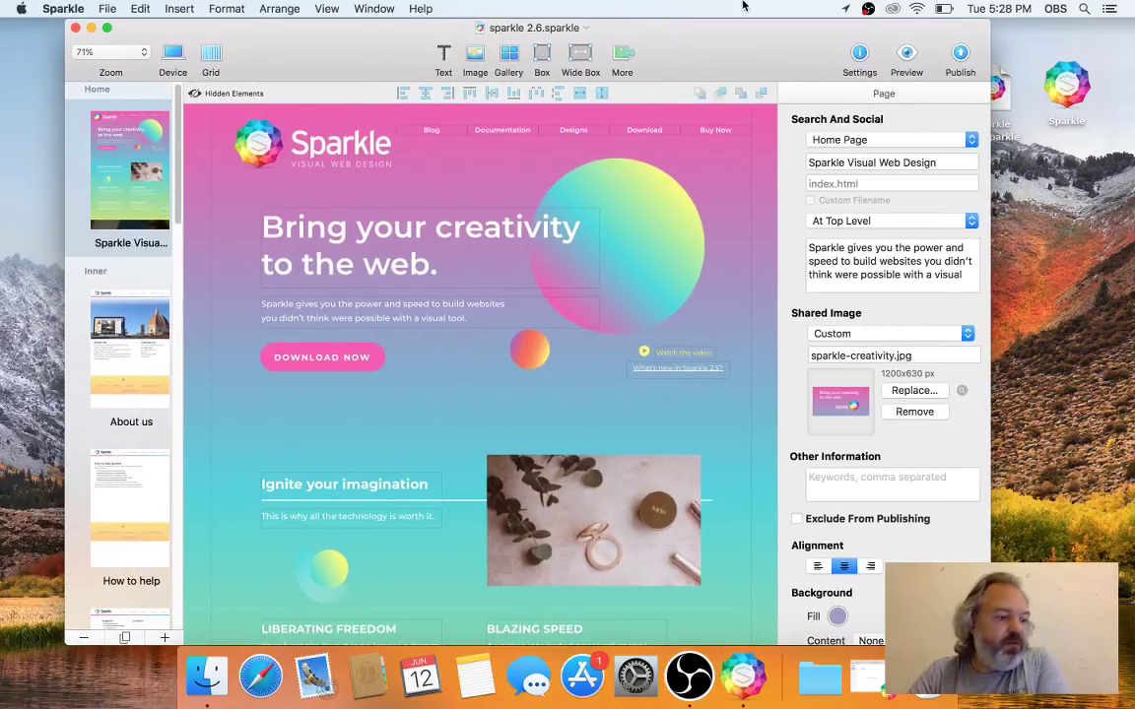
drag(765, 51, 645, 30)
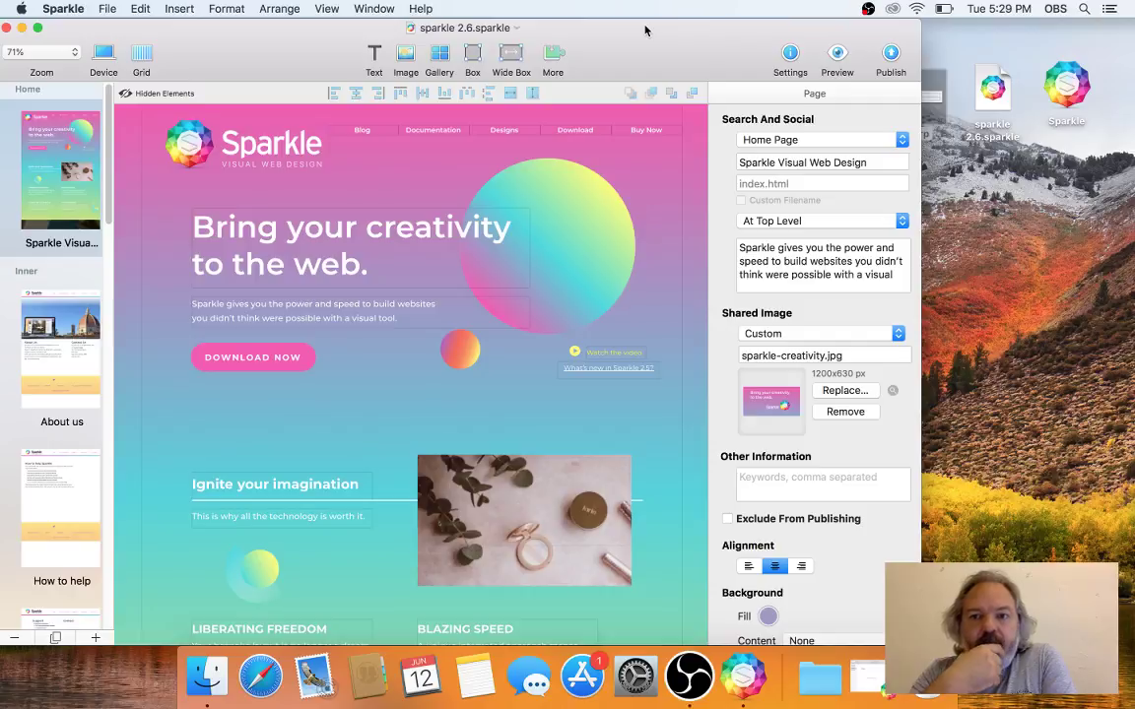
click(966, 64)
click(845, 95)
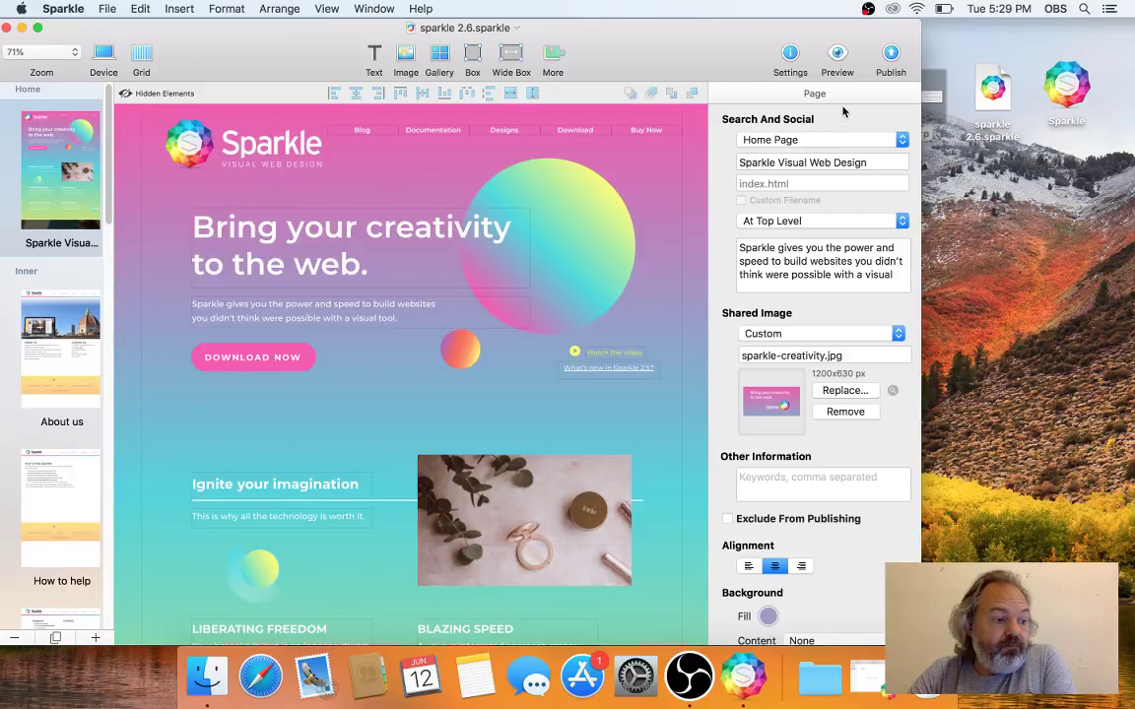
drag(625, 40, 772, 13)
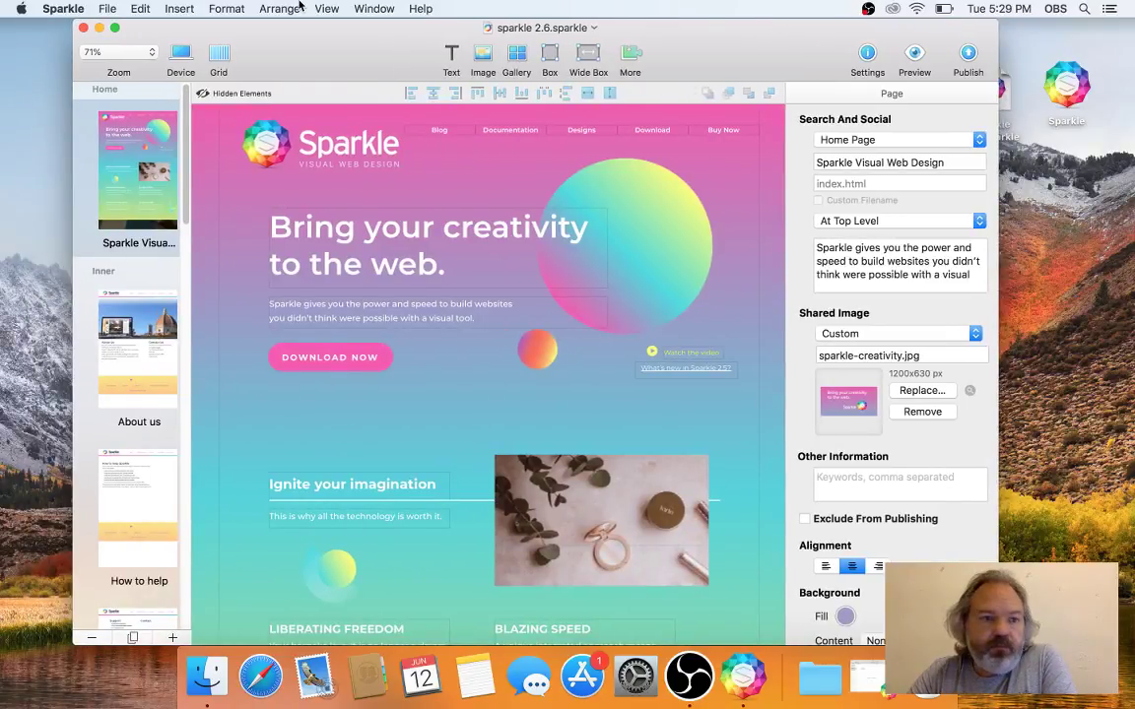
click(85, 28)
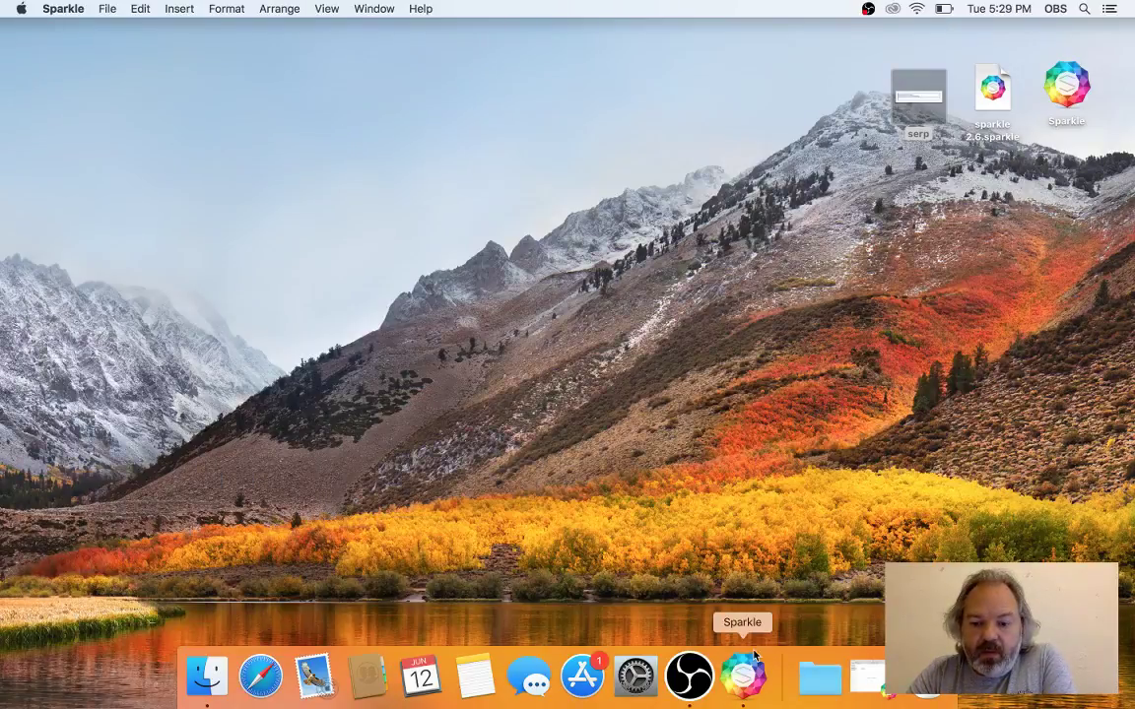
- Restore the Untitled project and review the Home english and Product english pages
click(877, 689)
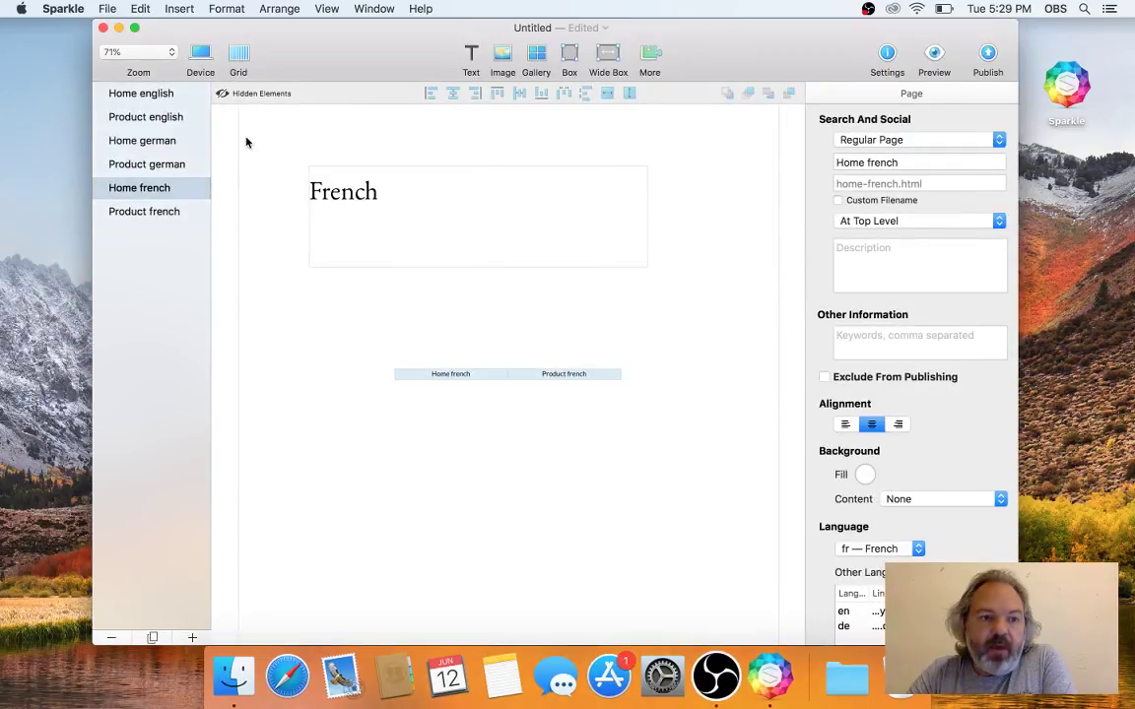
click(173, 94)
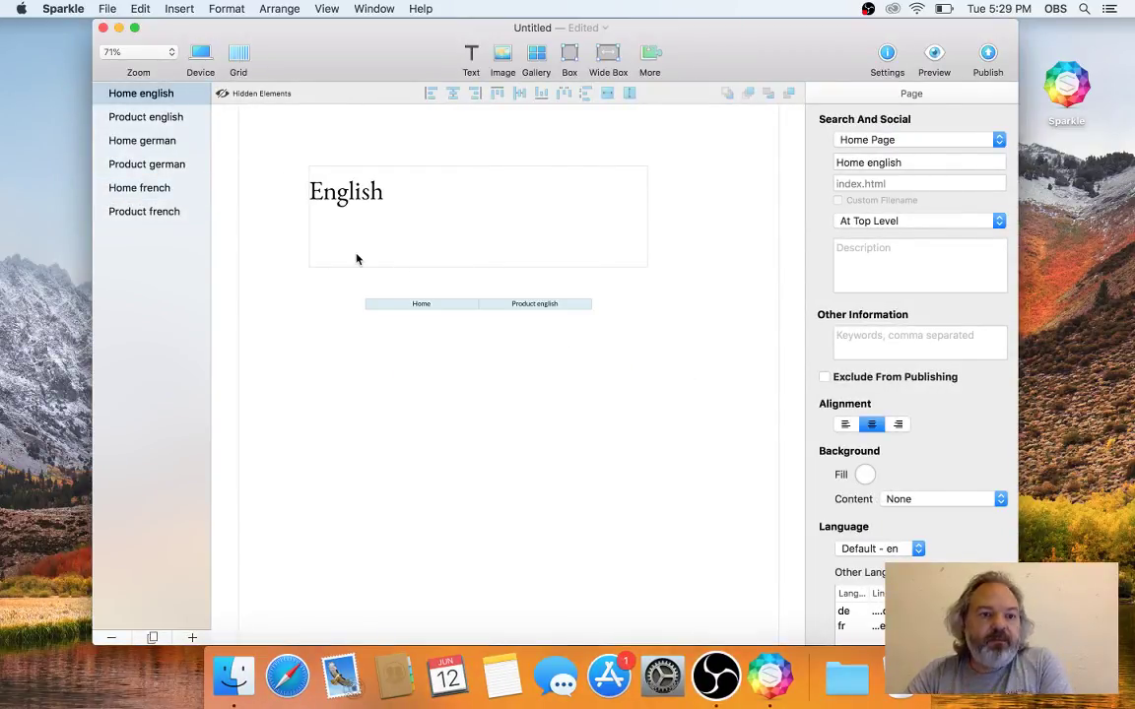
click(195, 117)
click(178, 102)
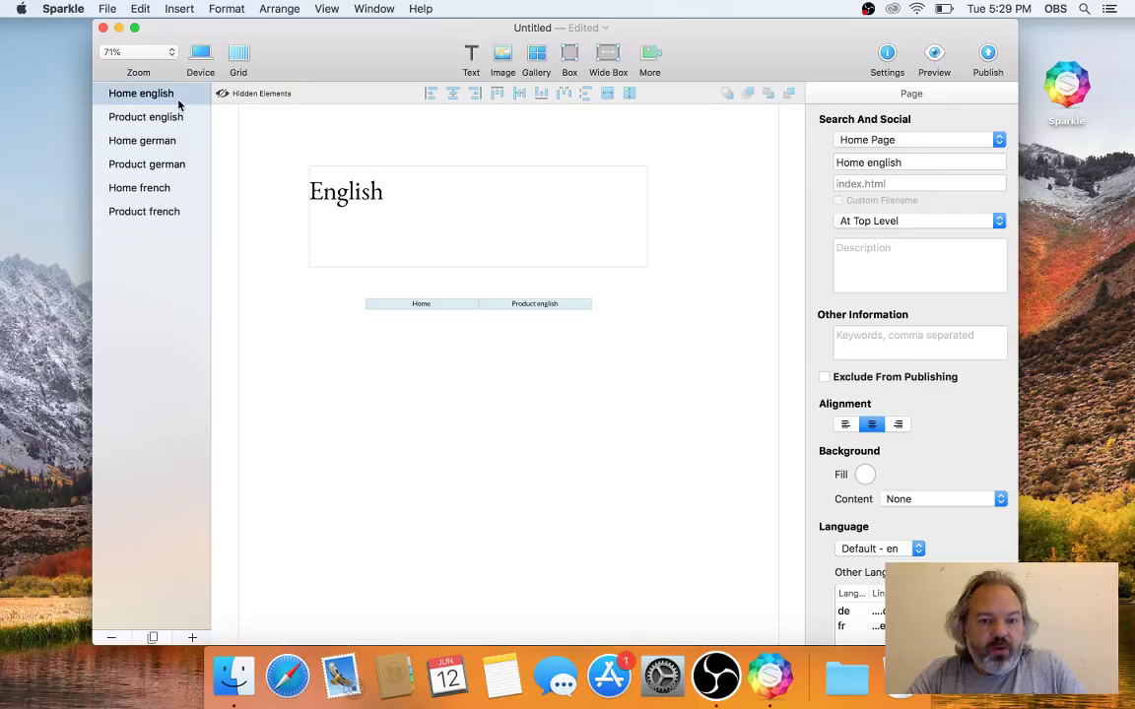
- Add a blank Page 7 after Product english and nudge the English menu bar left
click(192, 637)
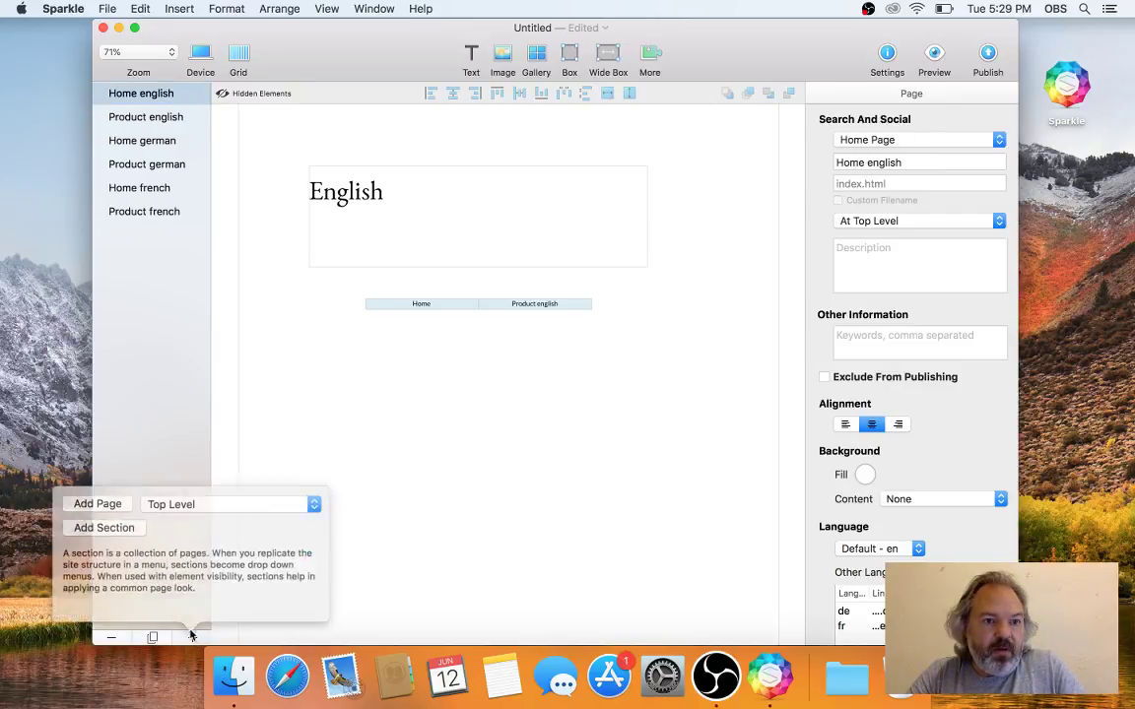
click(101, 511)
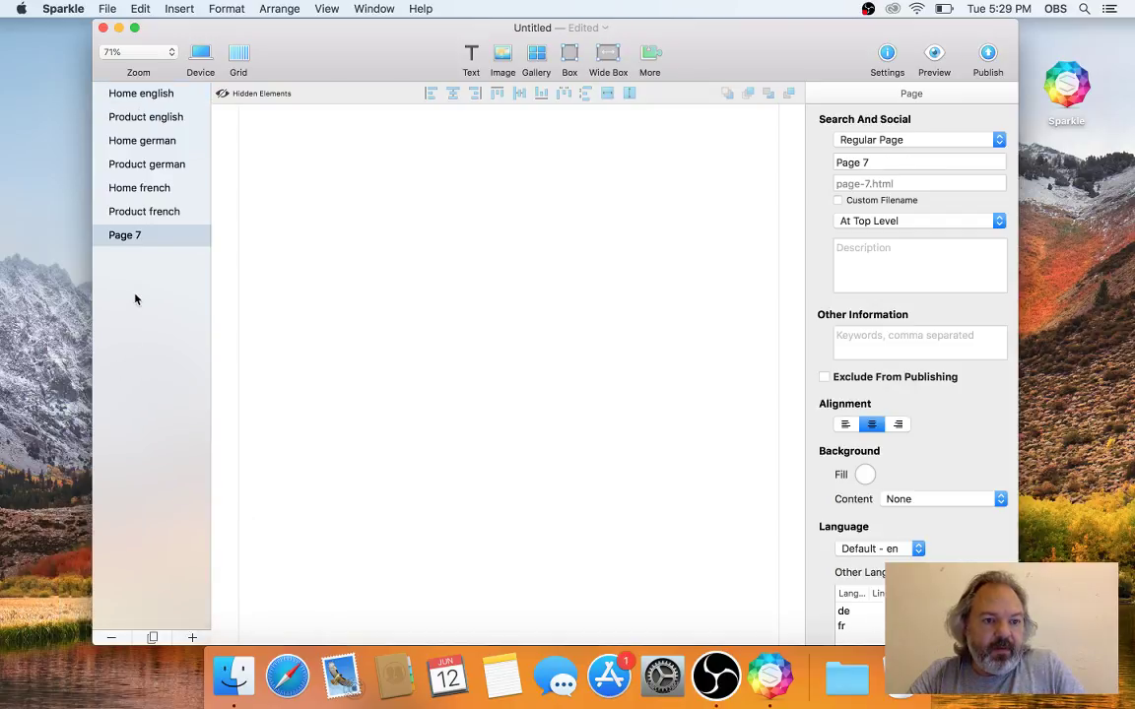
drag(158, 242, 189, 129)
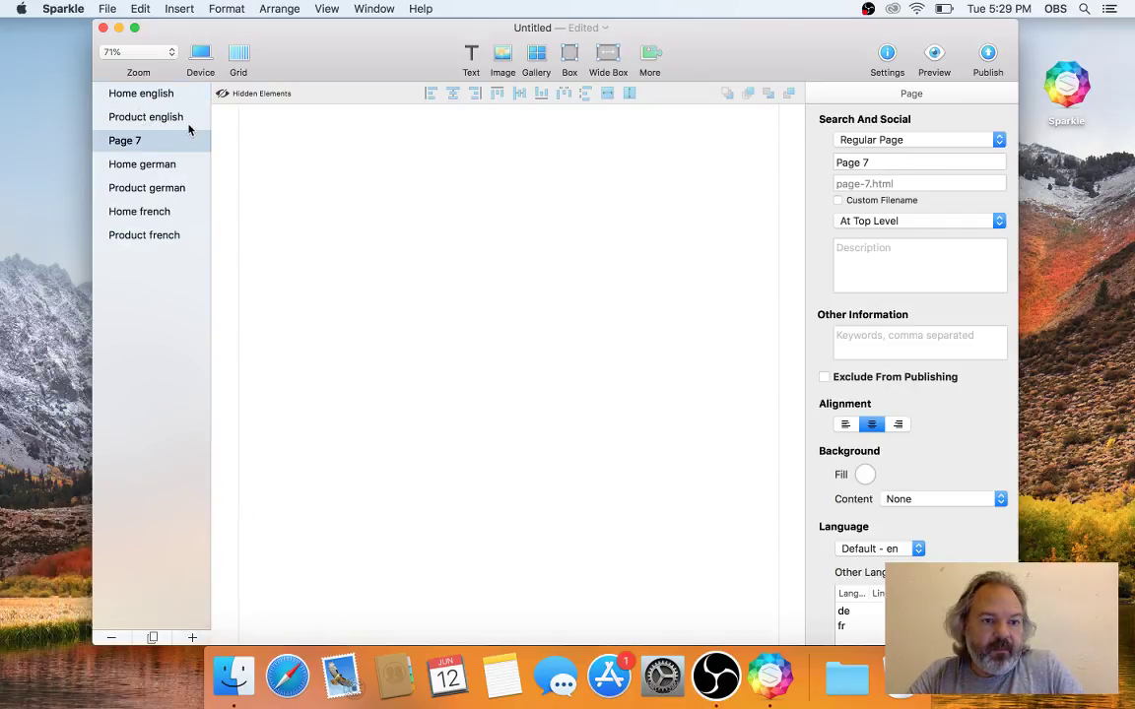
click(167, 91)
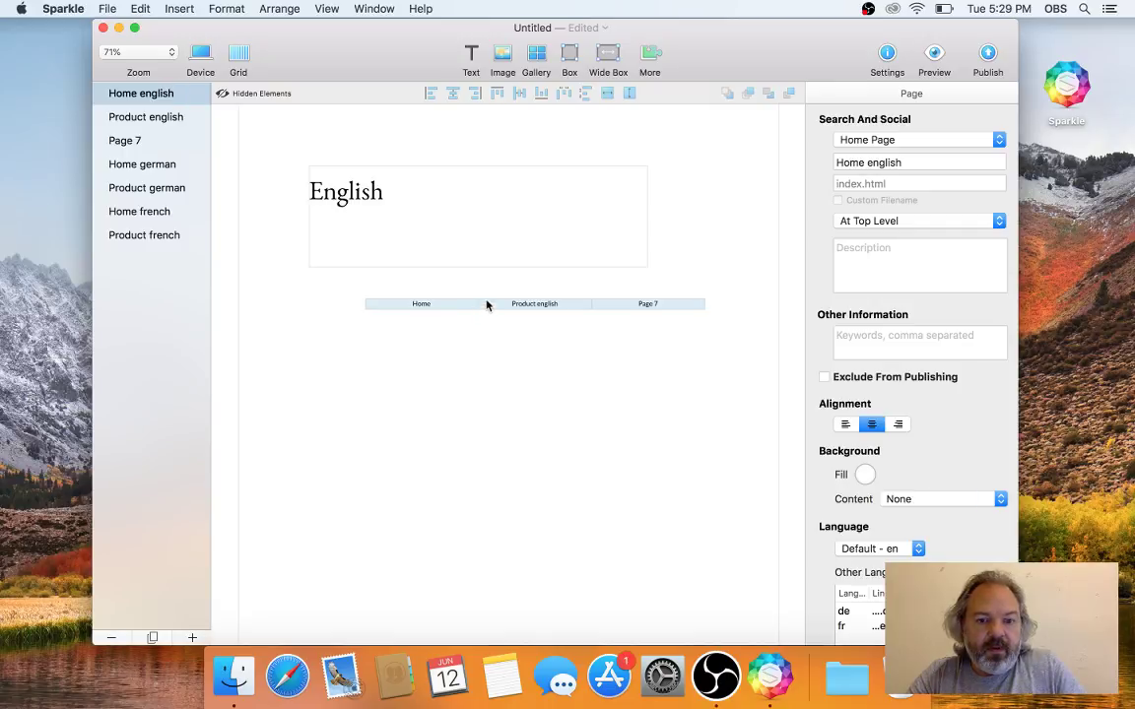
click(529, 307)
drag(529, 307, 498, 308)
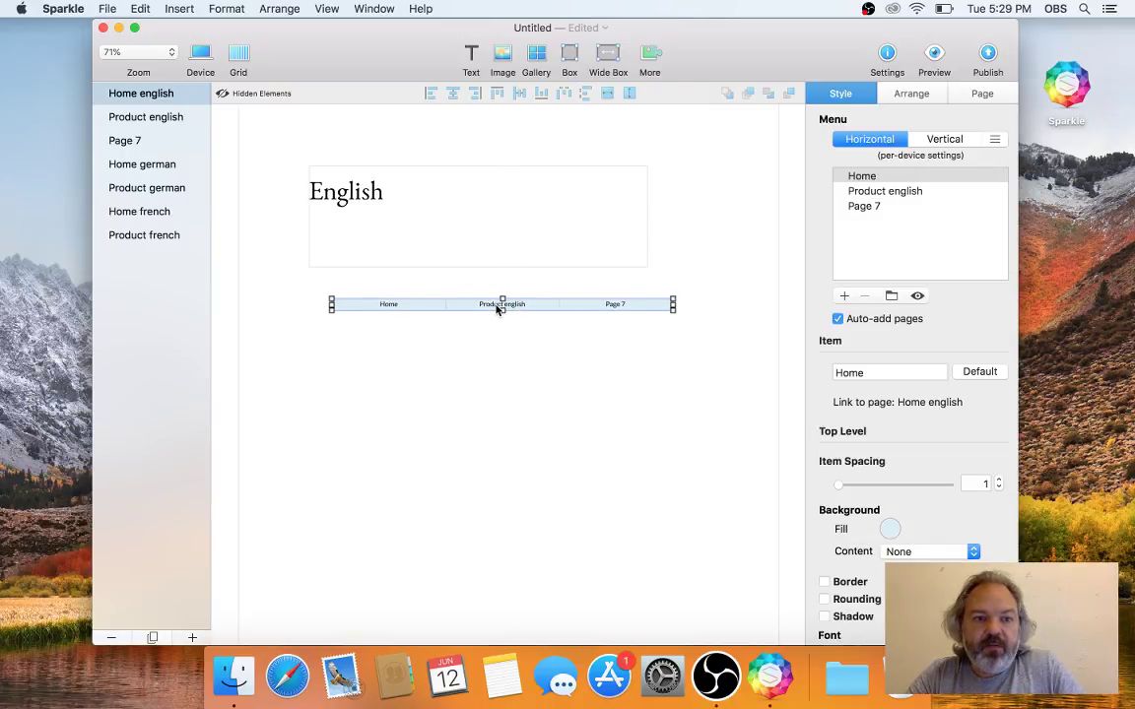
- Set Page 7 to de — German, order it below Home german, and raise the German menu
click(147, 168)
click(133, 140)
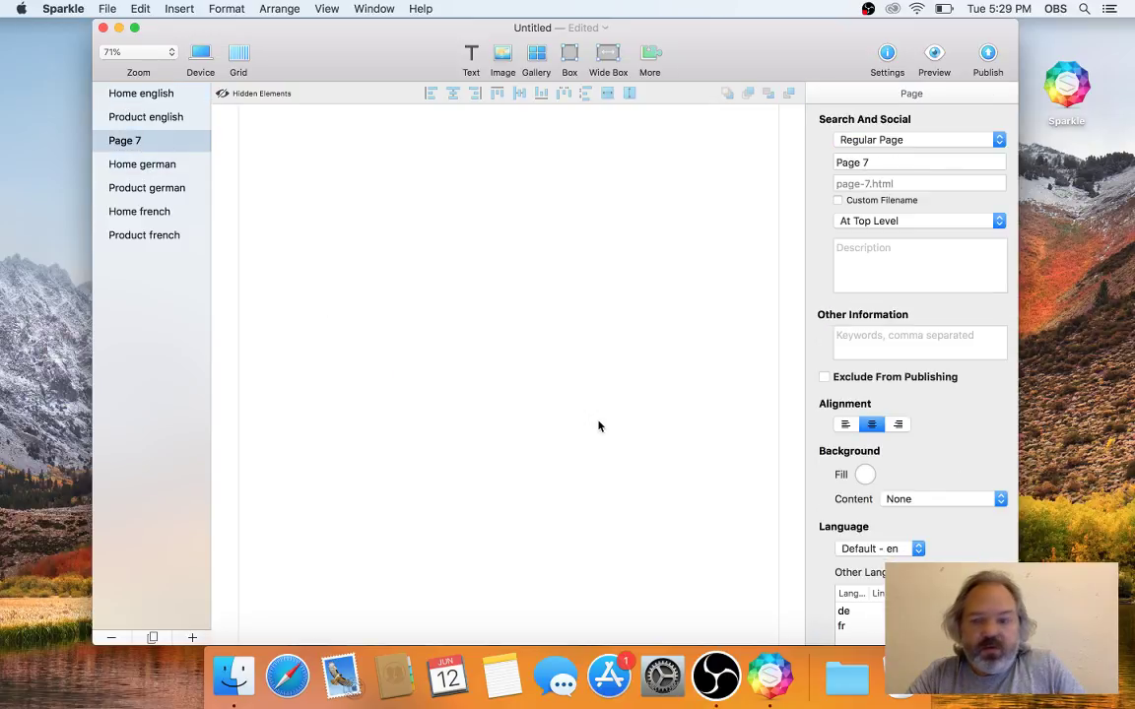
click(872, 551)
click(862, 572)
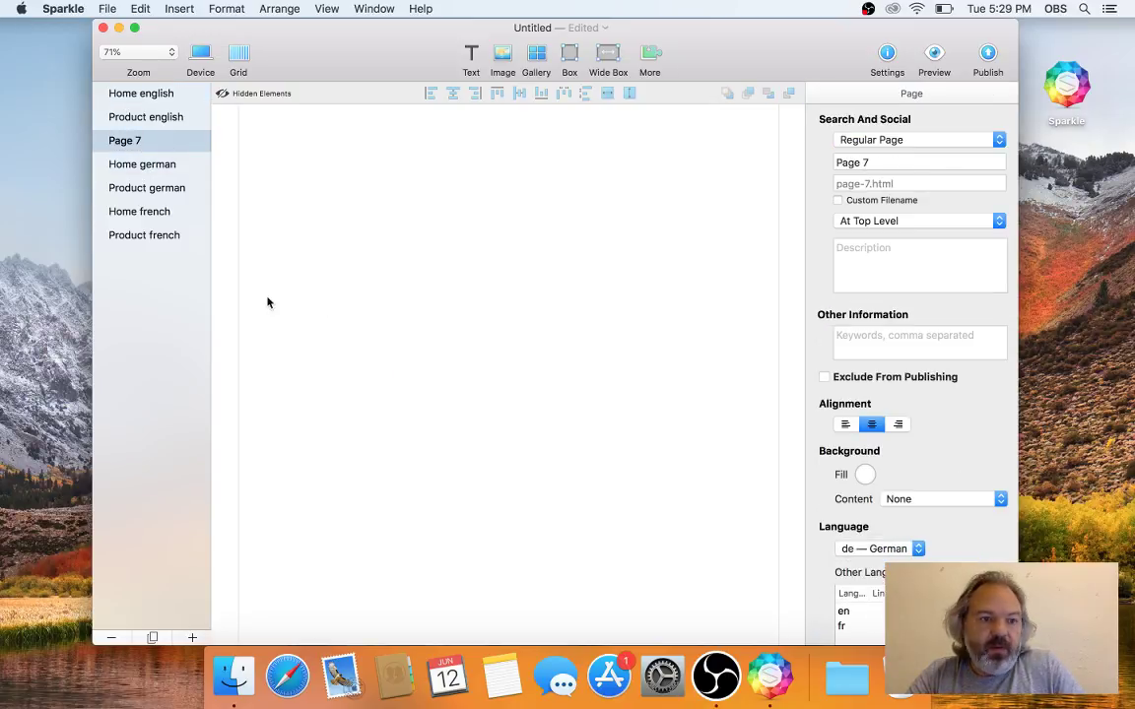
click(168, 167)
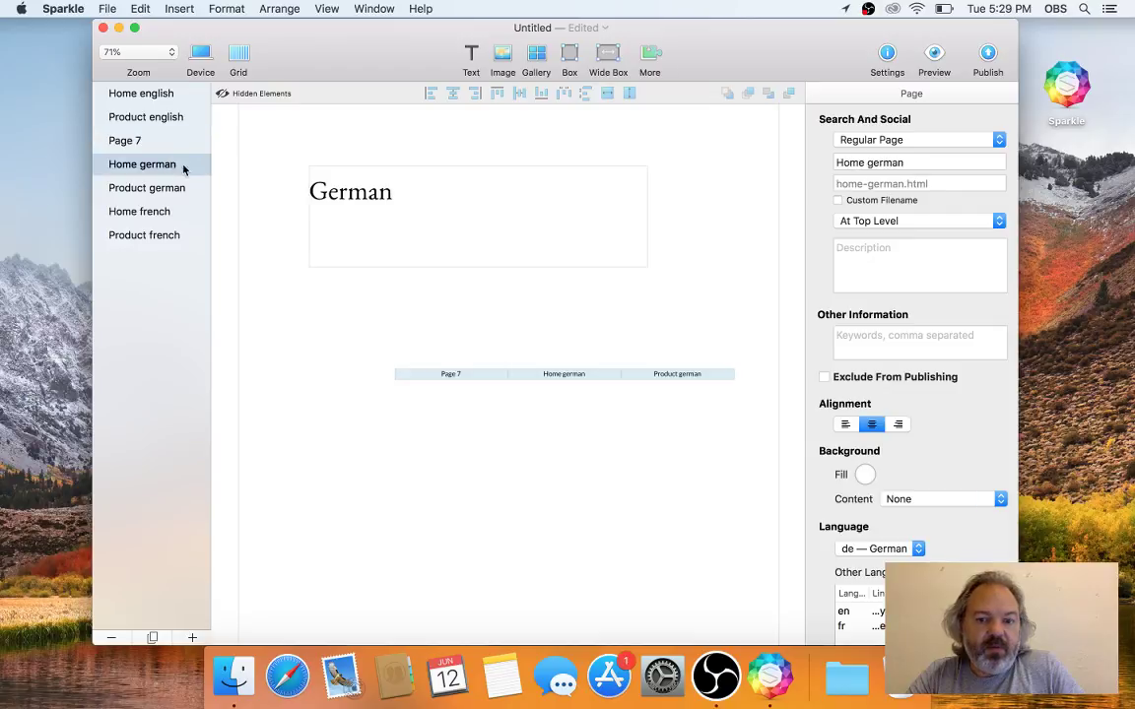
drag(150, 137, 163, 209)
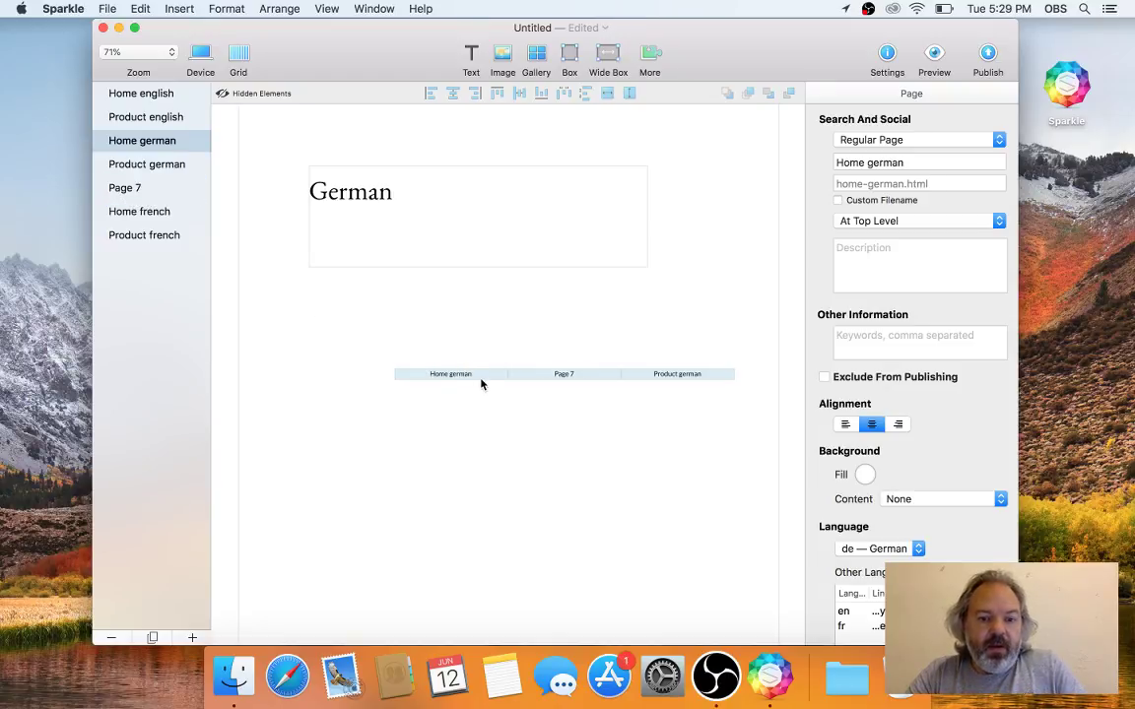
drag(443, 373, 389, 331)
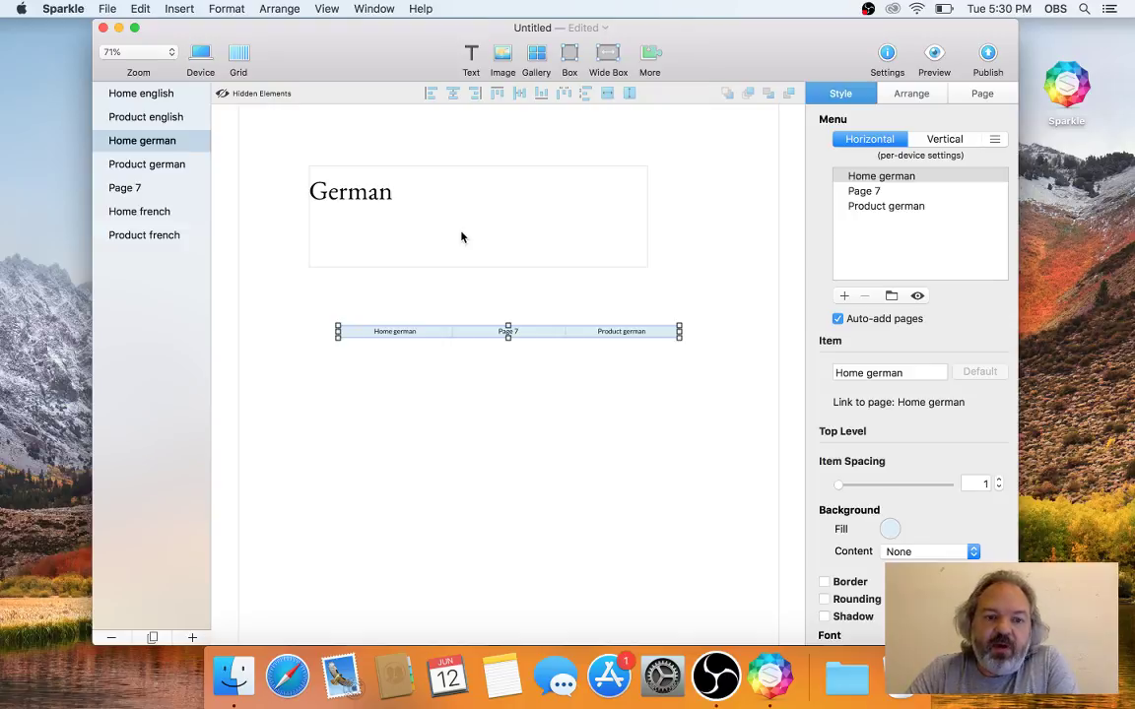
- Deselect the menu and open site settings showing the de and fr base links
click(281, 141)
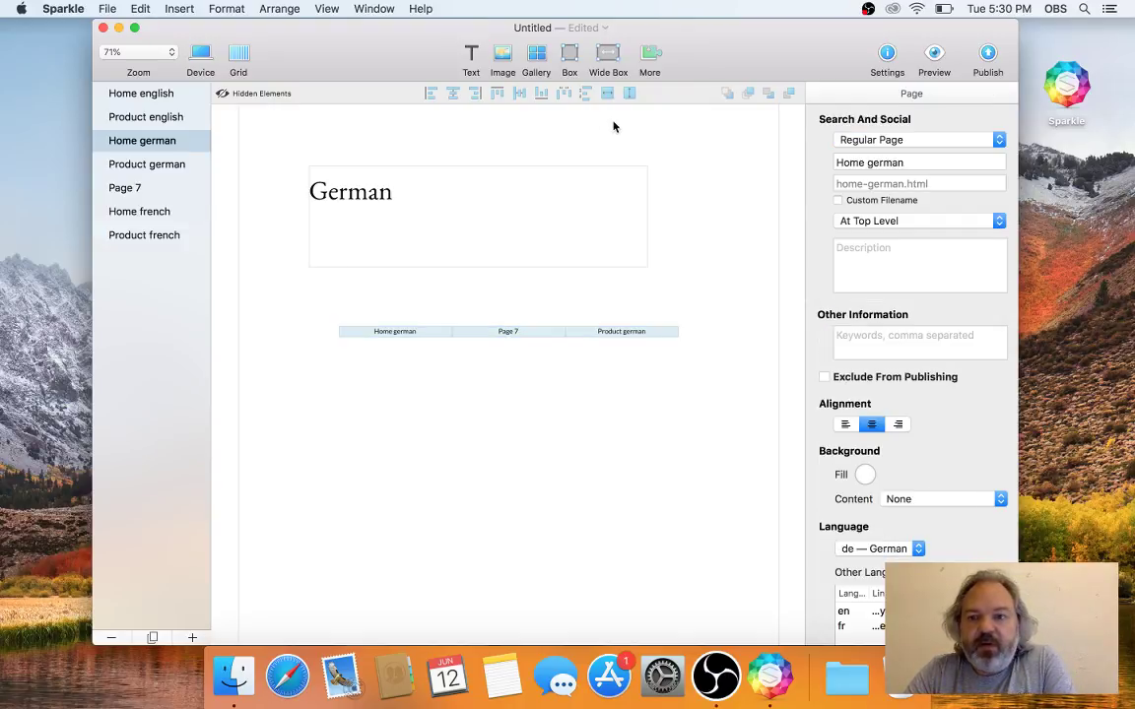
click(888, 60)
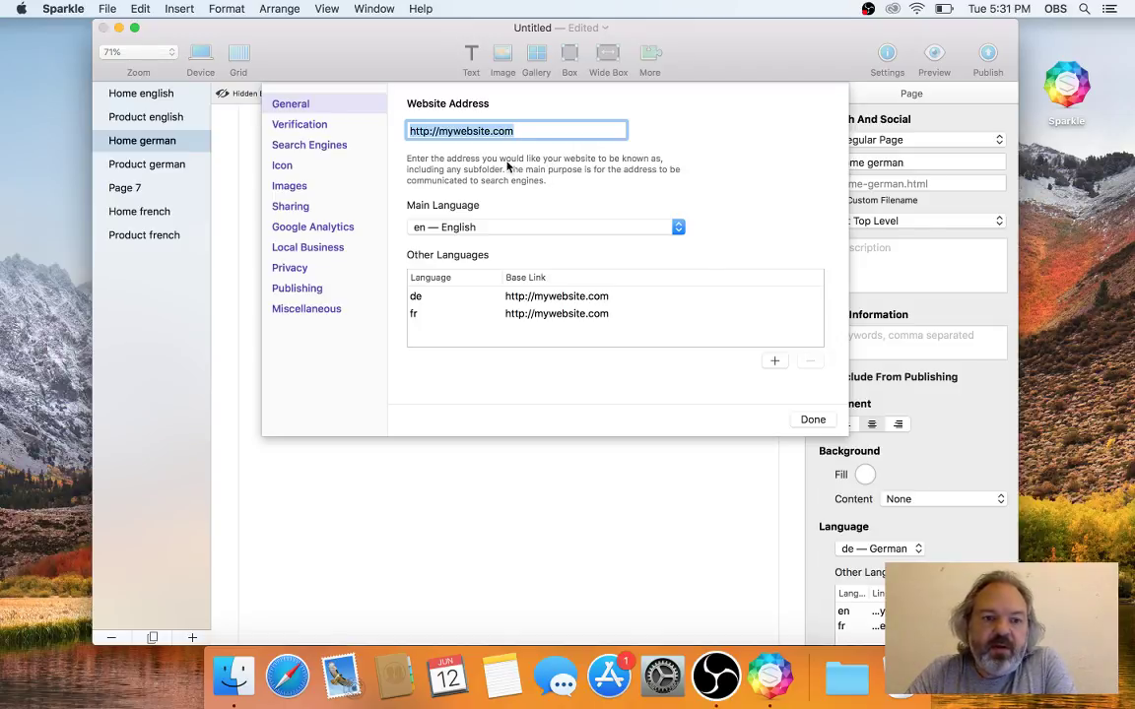
click(287, 676)
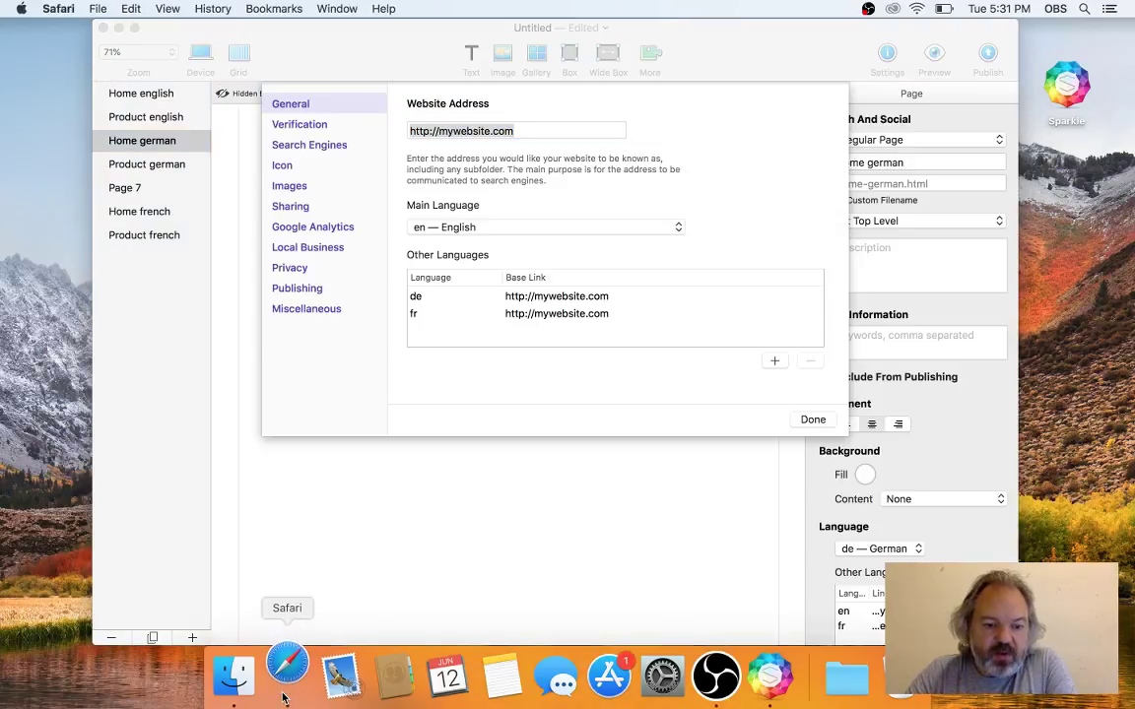
text(w)
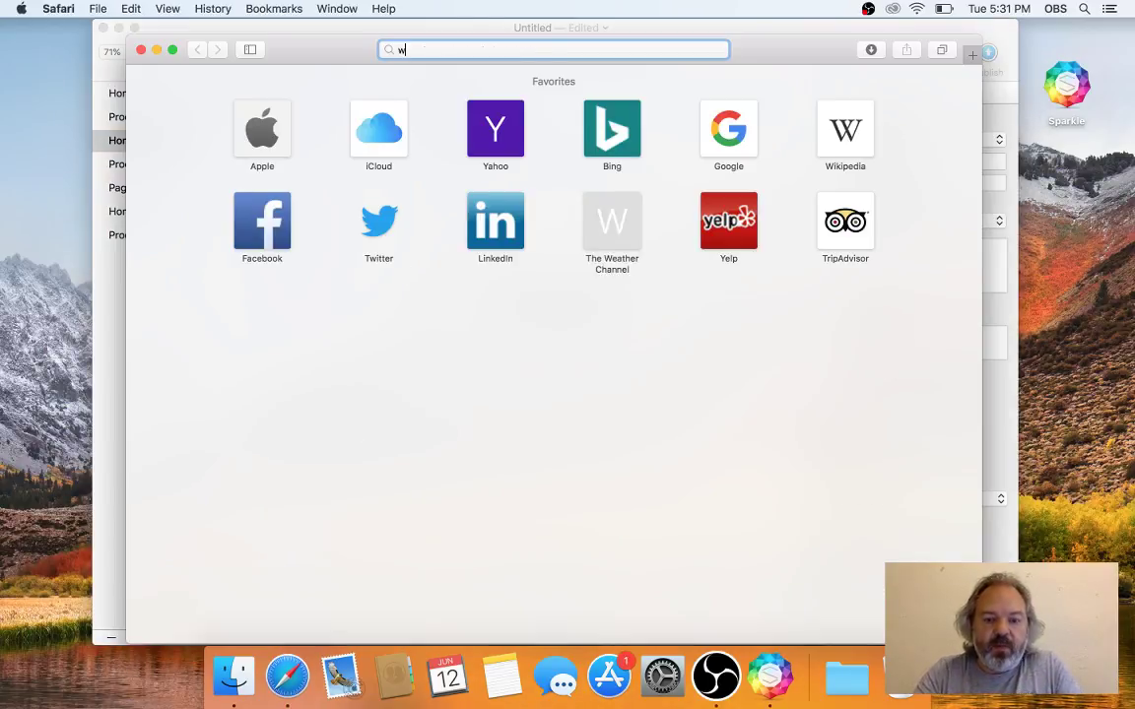
text(ww.sparkleapp)
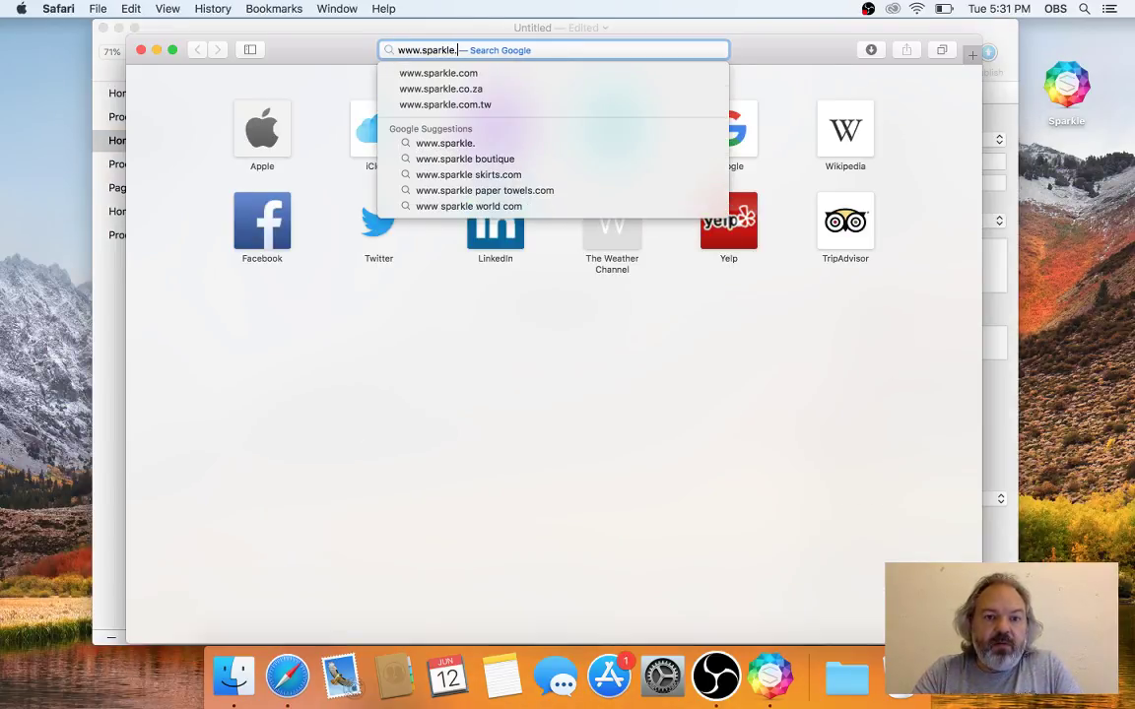
text(.com)
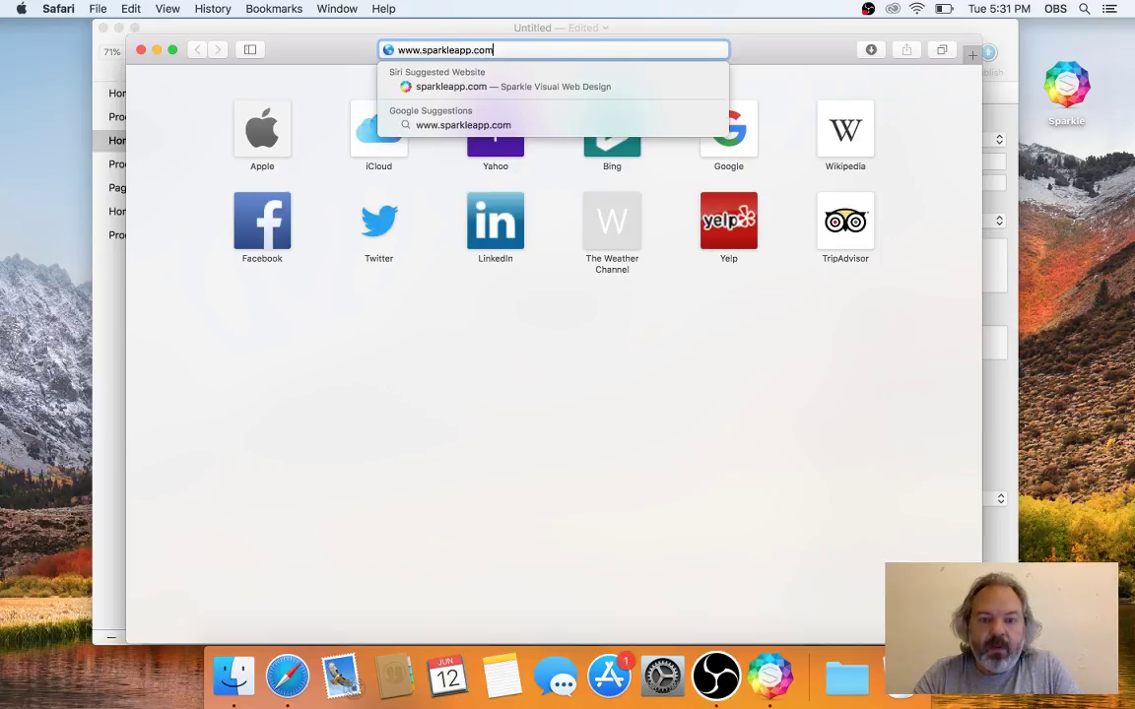
key(Return)
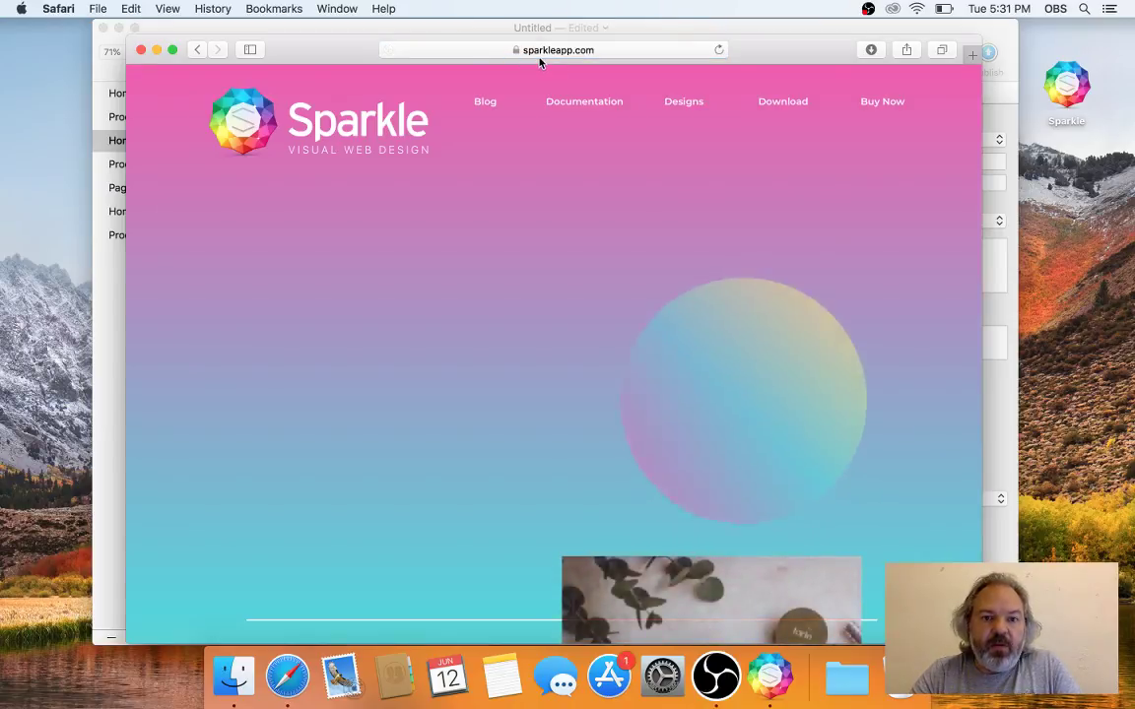
click(420, 53)
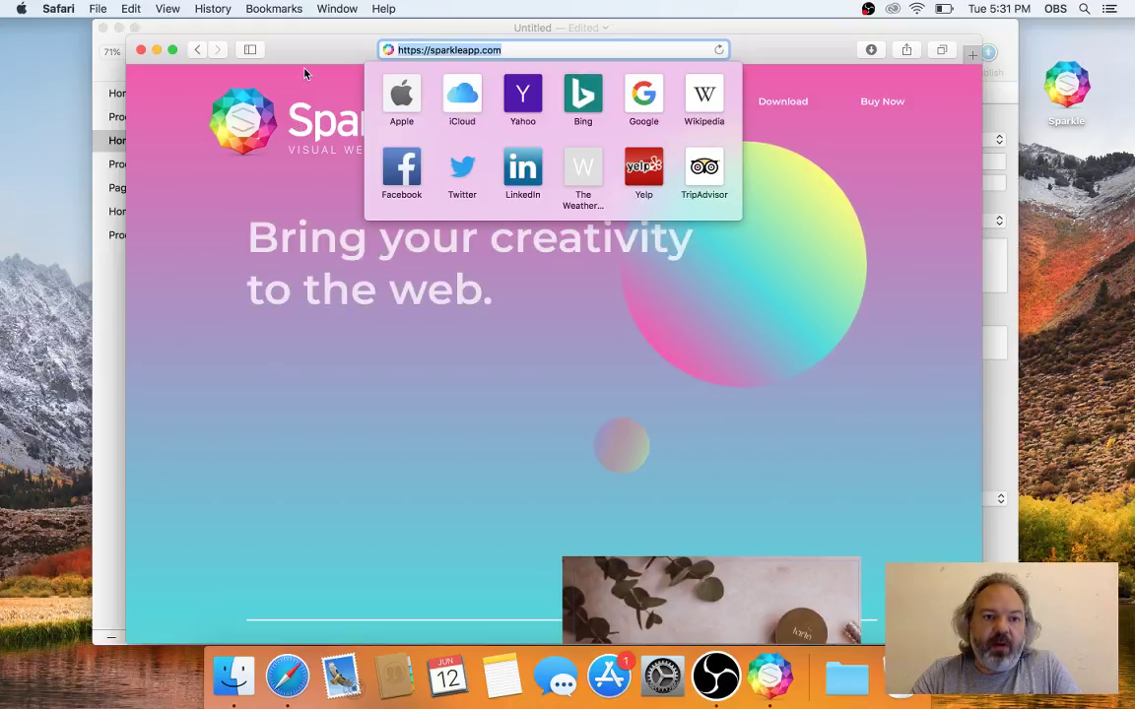
key(Escape)
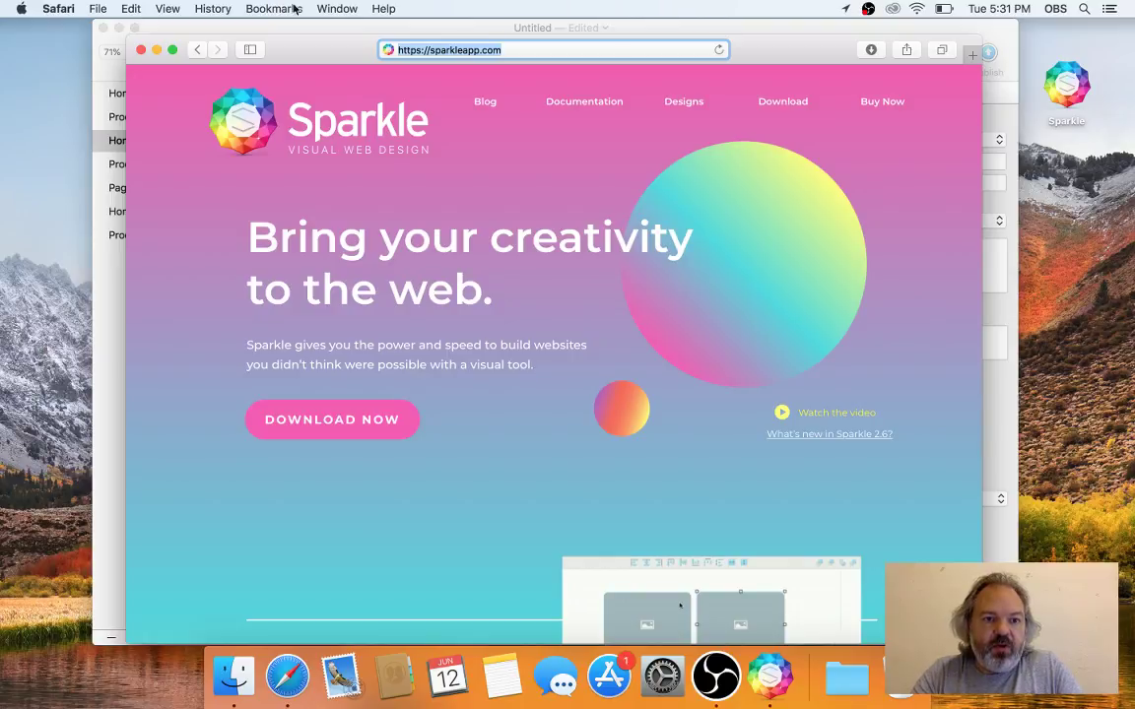
drag(315, 63, 319, 55)
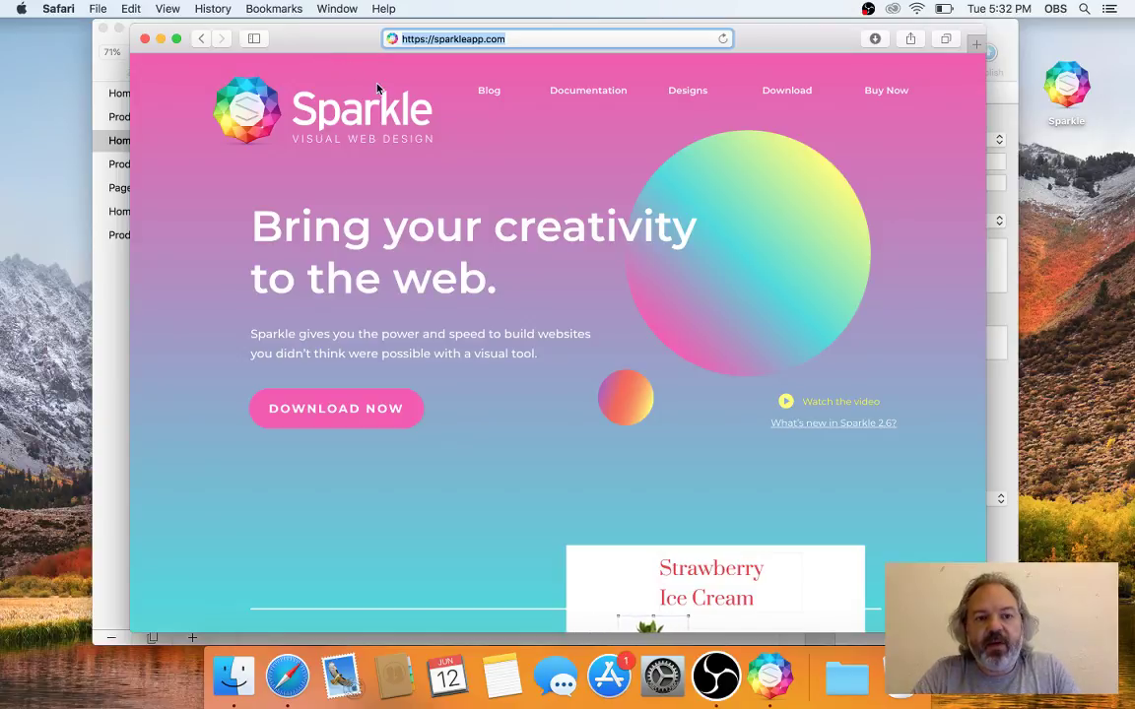
key(super+w)
- Close the site settings, minimize the Sparkle window, and bring OBS to the front
click(816, 421)
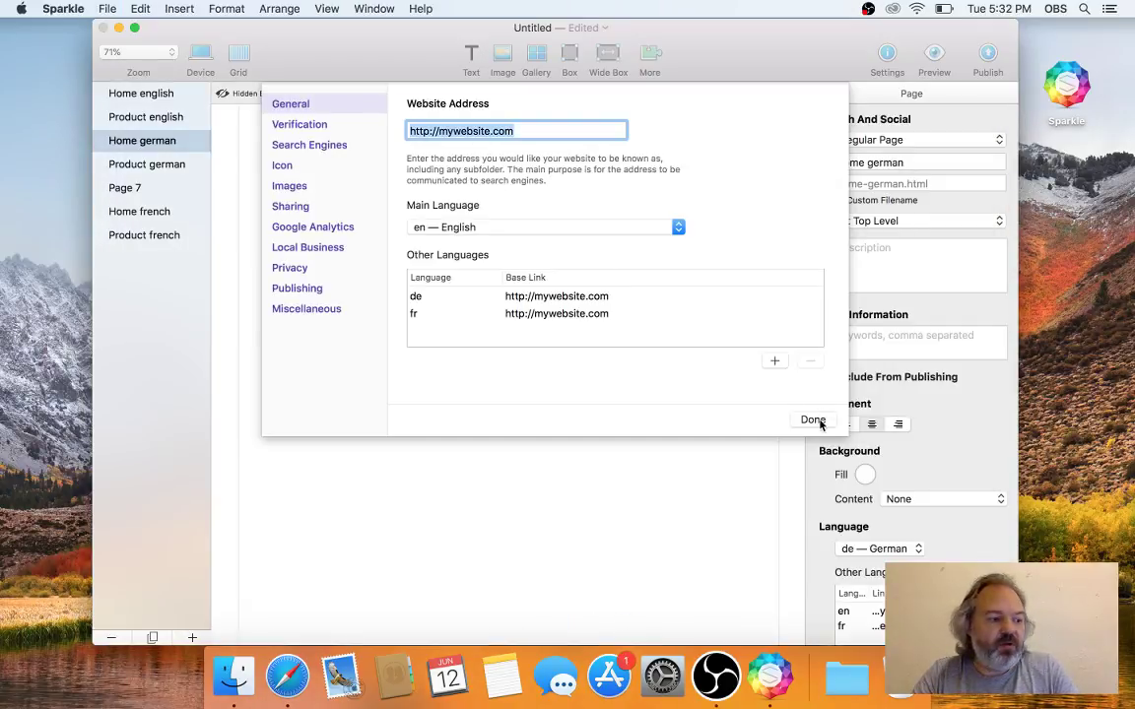
click(813, 421)
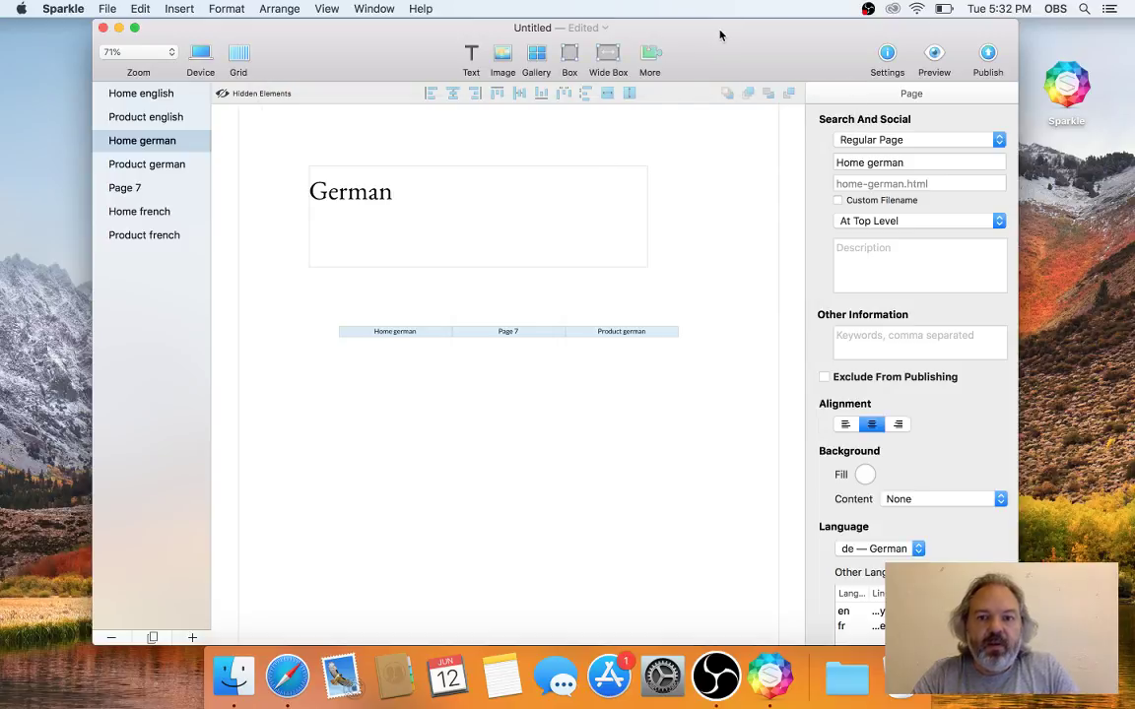
click(119, 29)
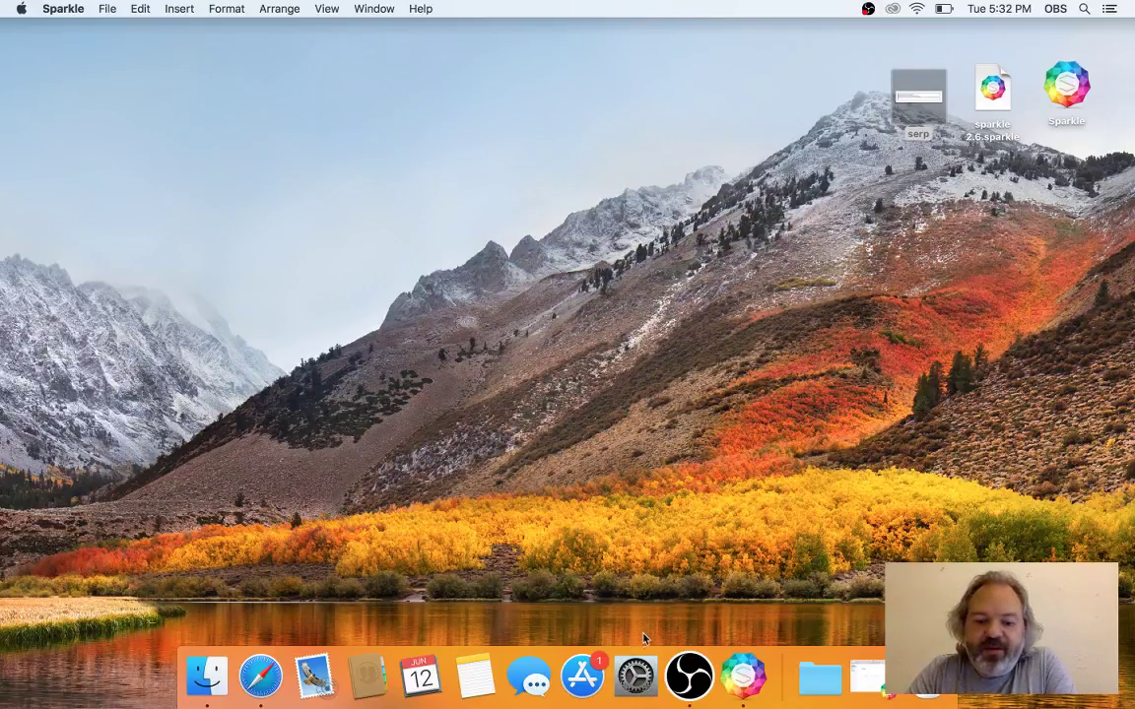
click(677, 682)
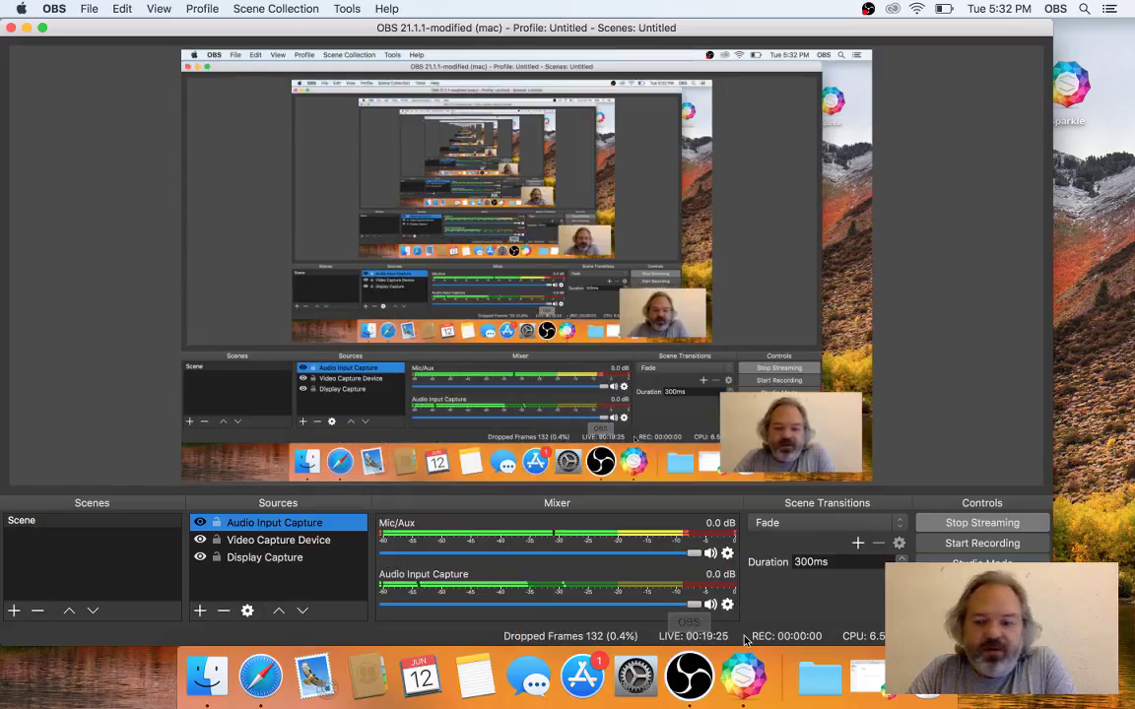